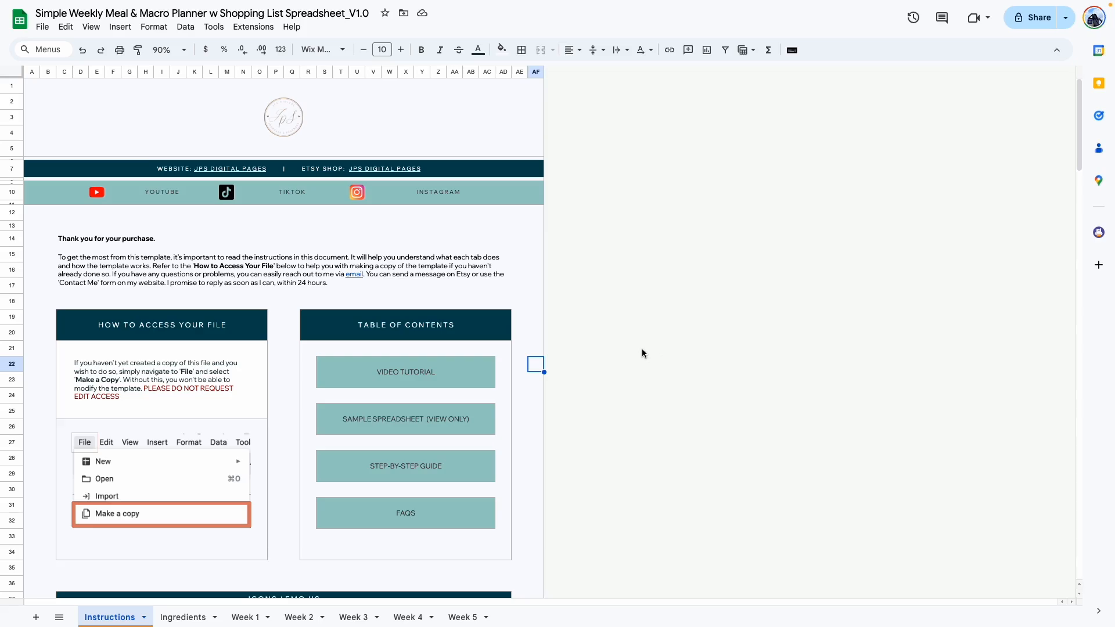
Look through the Instructions sheet and the food list on the Ingredients sheet.
scroll(519, 316, "down", 6)
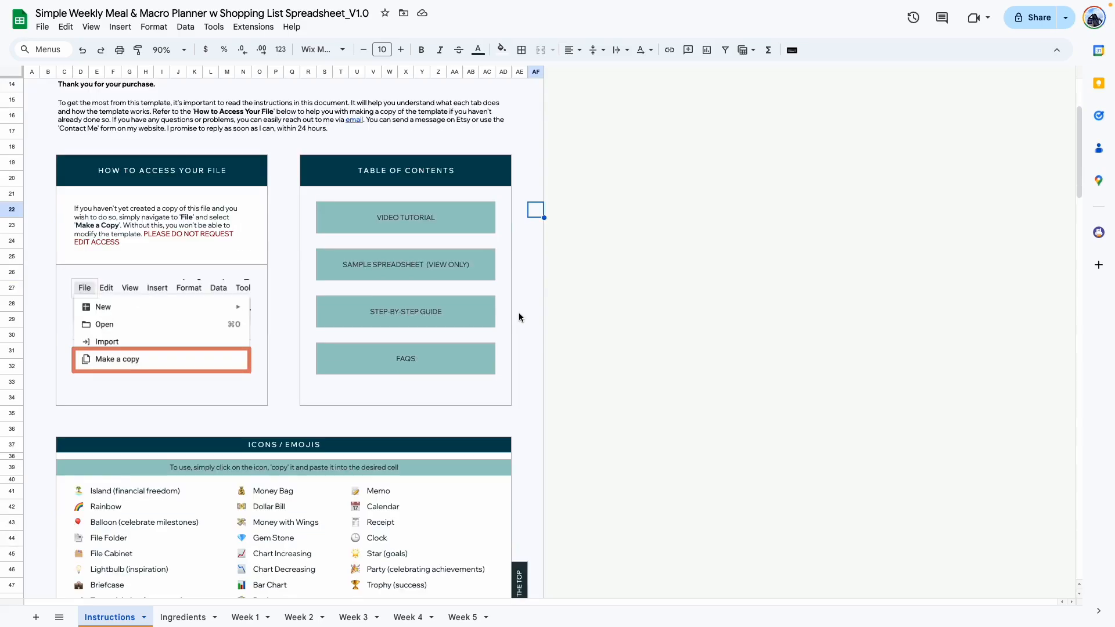
scroll(519, 316, "down", 3)
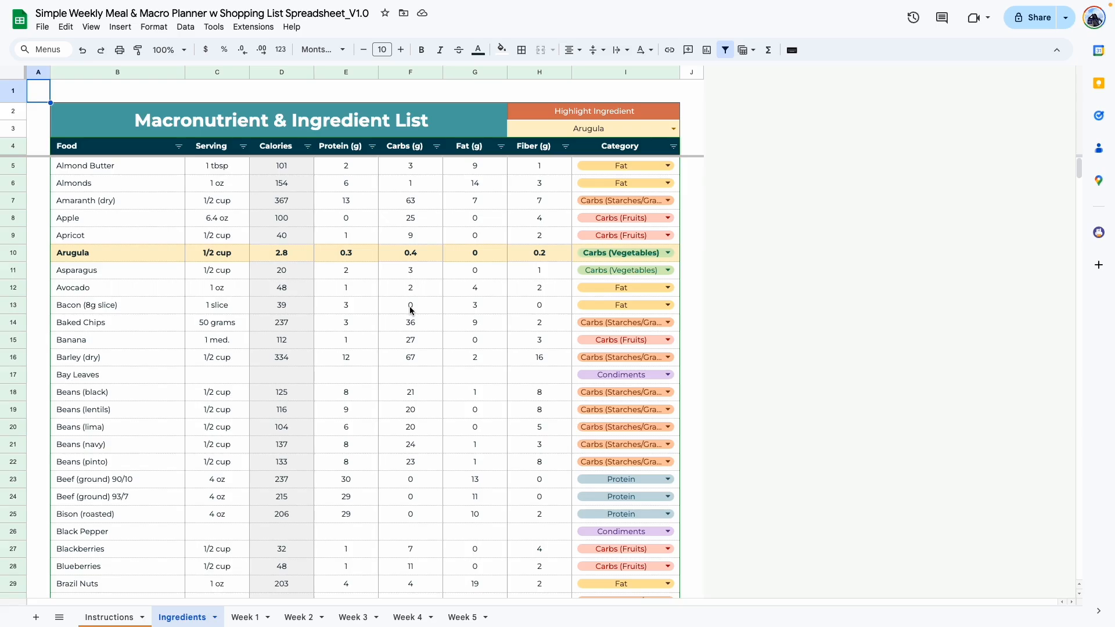
scroll(316, 244, "down", 12)
scroll(316, 243, "down", 18)
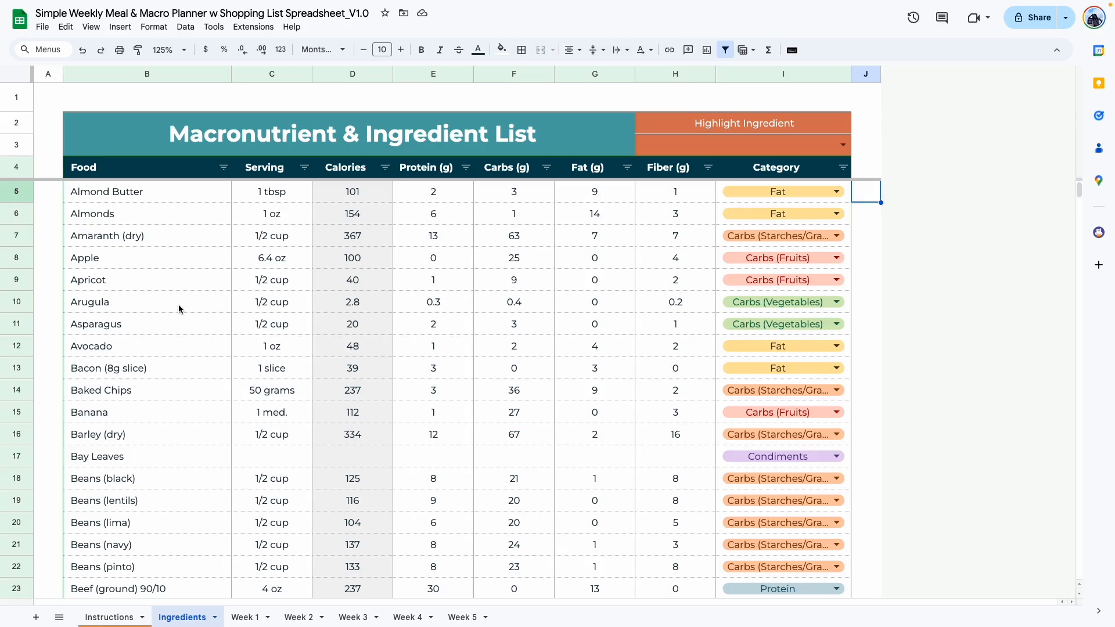
Set Avocado as the highlighted ingredient in the Macronutrient & Ingredient List.
left_click(540, 135)
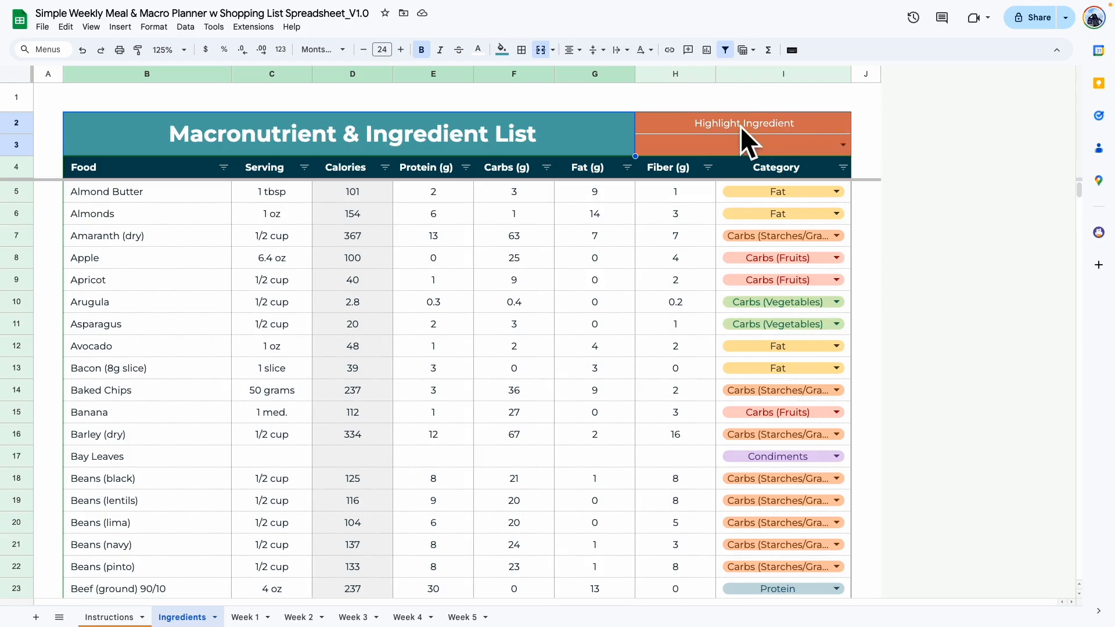
double_click(758, 145)
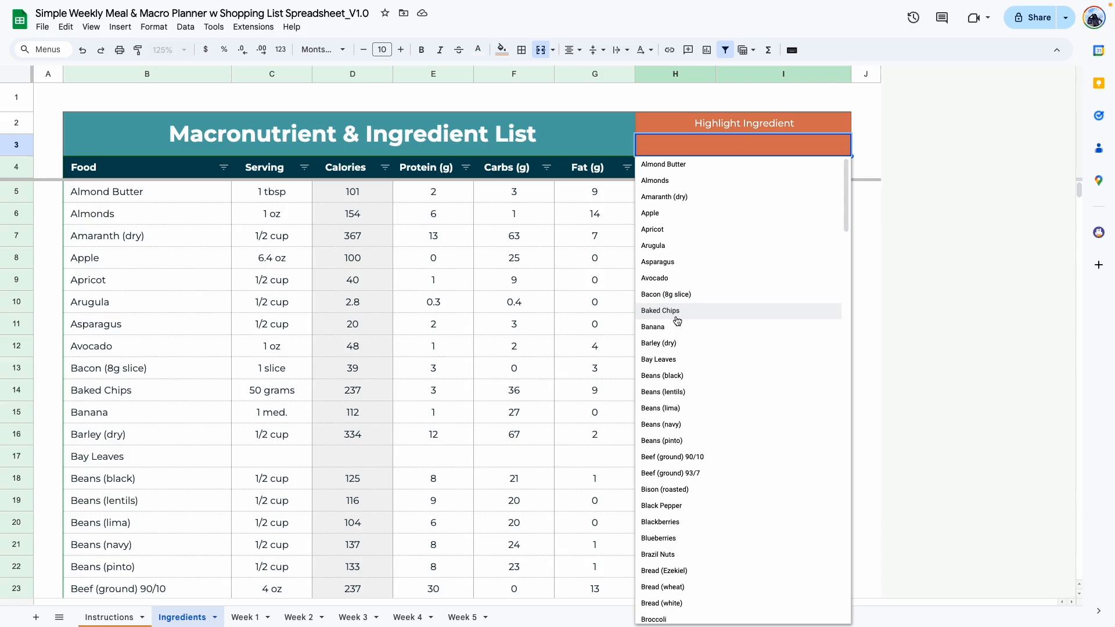
left_click(681, 282)
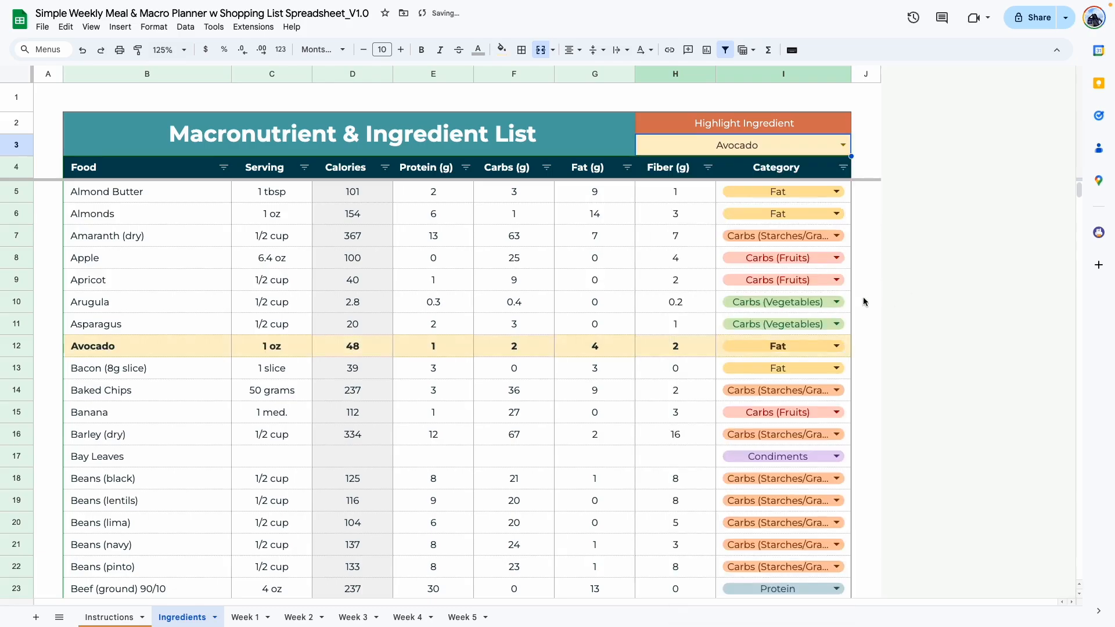
Change the highlighted ingredient to Hazelnuts and locate its row in the list.
left_click(843, 145)
scroll(742, 348, "down", 15)
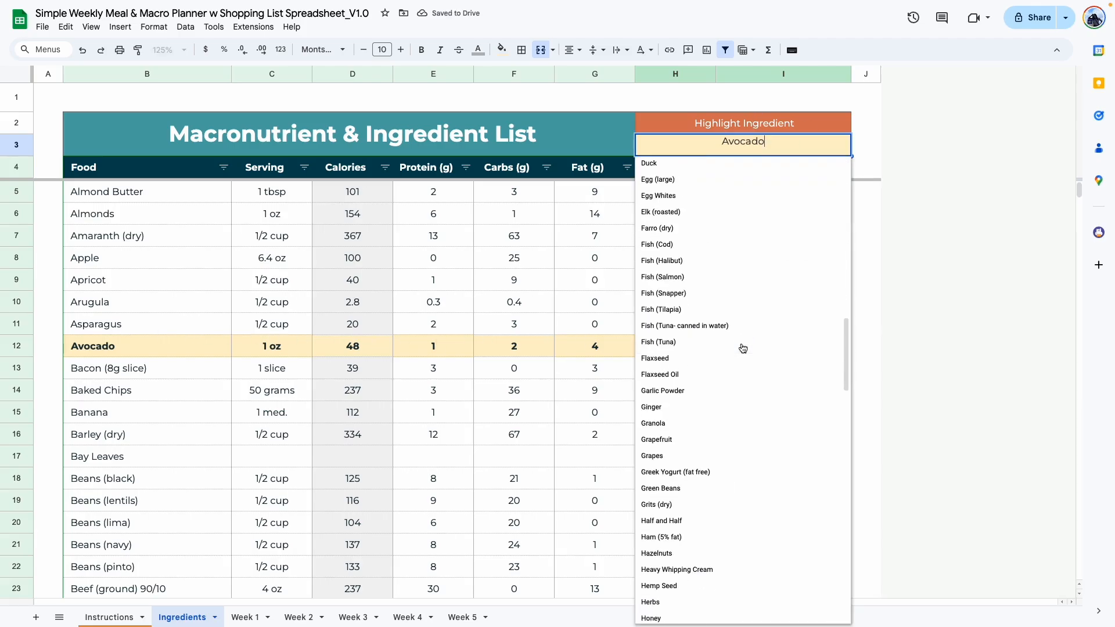
left_click(682, 455)
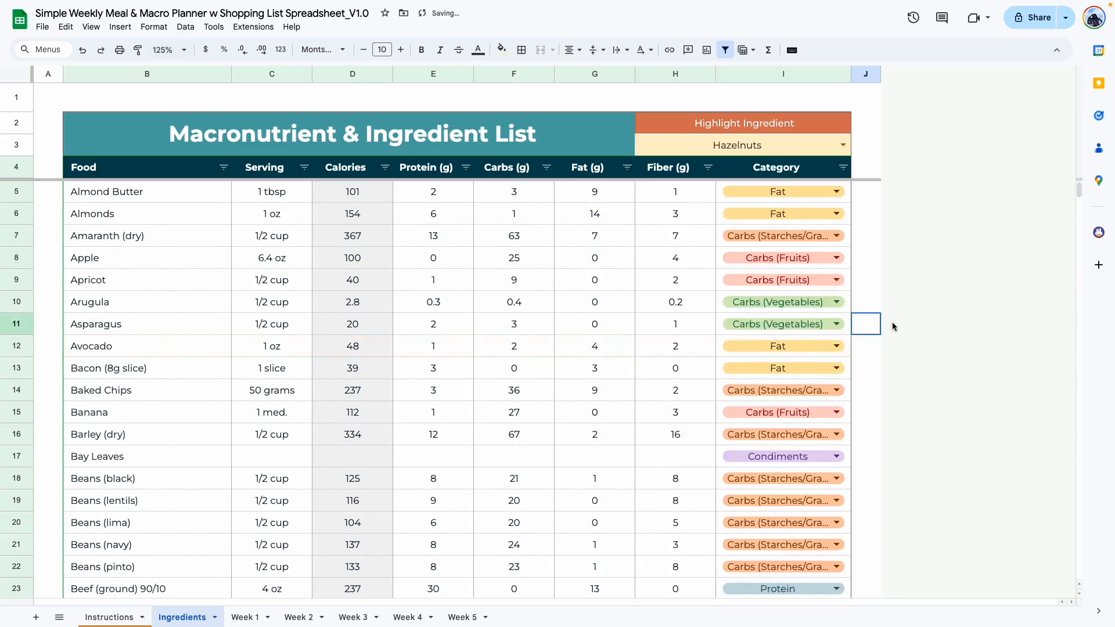
scroll(589, 278, "down", 20)
scroll(589, 278, "down", 7)
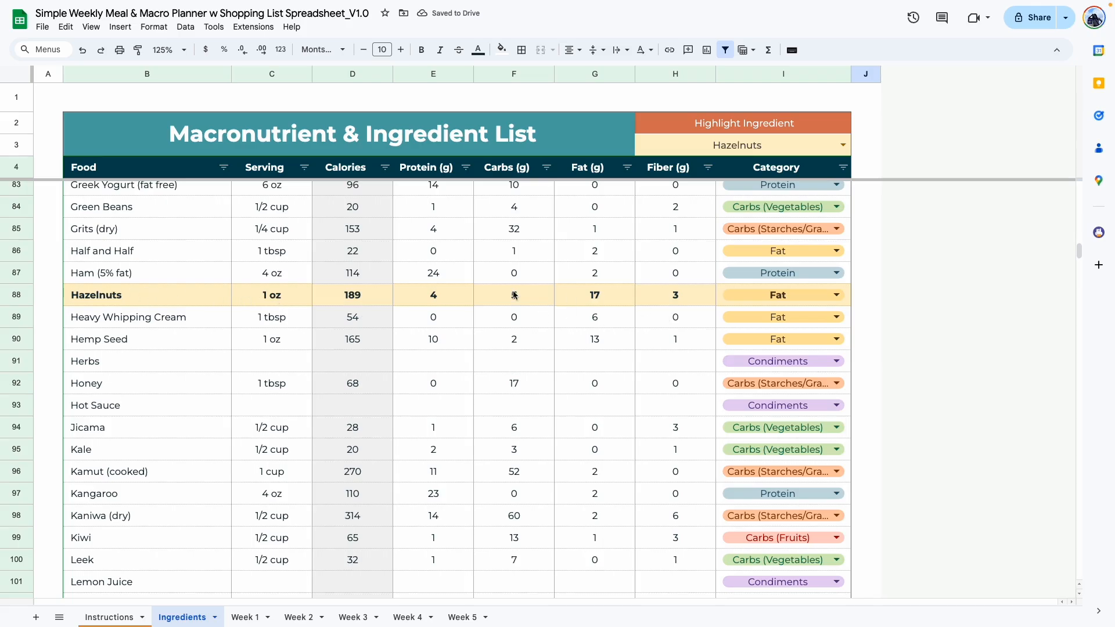
scroll(449, 288, "up", 20)
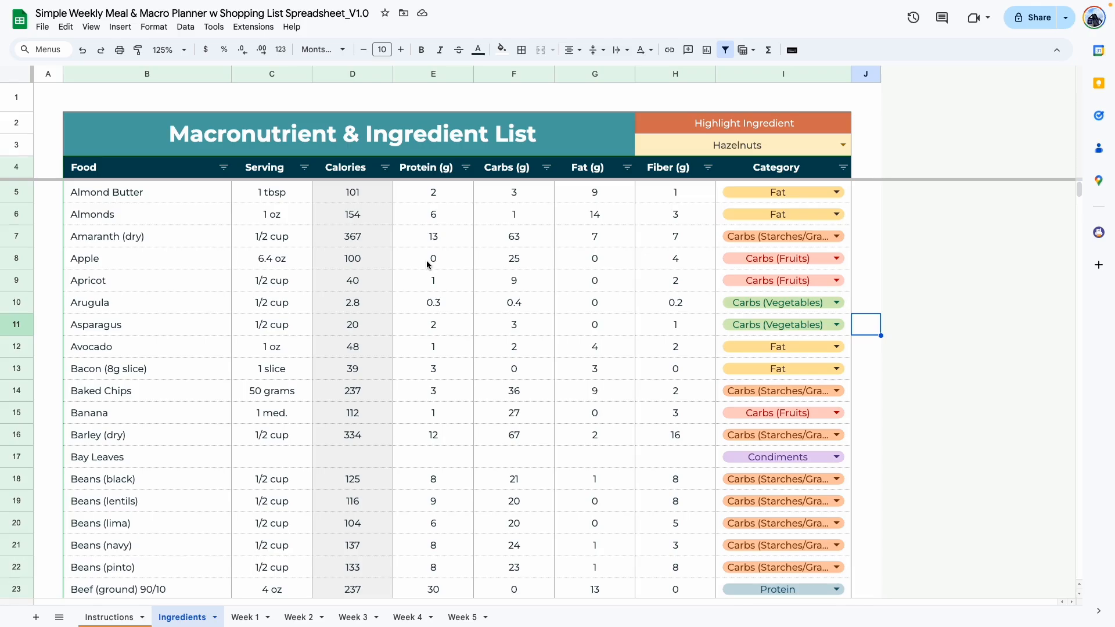
Examine the serving sizes and the protein, carbs, fat and fiber values of the first foods in the list.
left_click(433, 192)
left_click(497, 191)
left_click(594, 192)
left_click(683, 194)
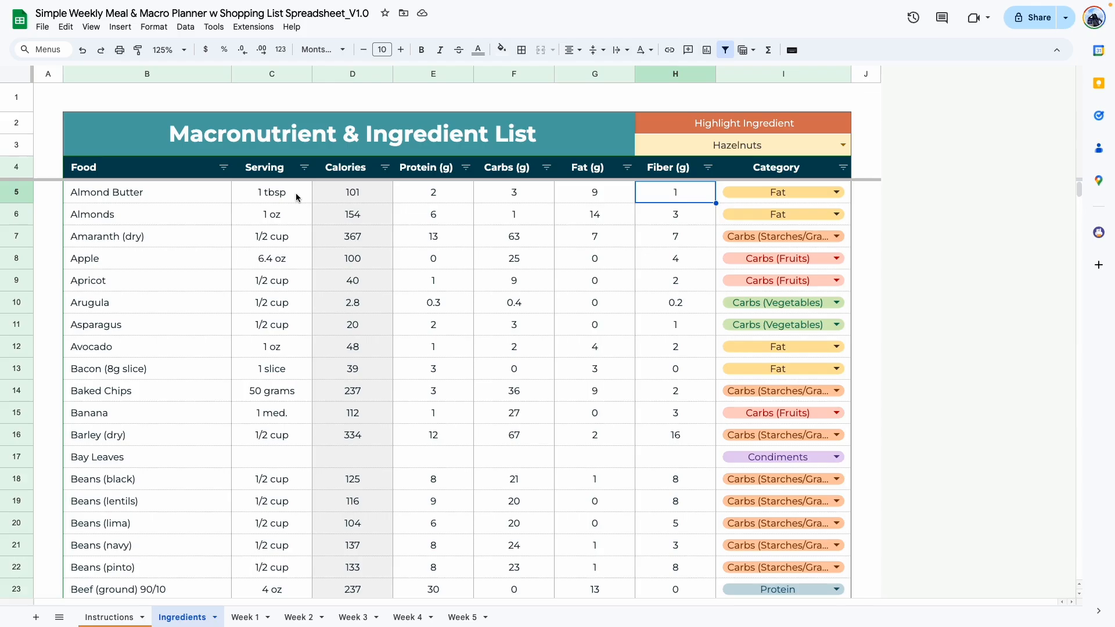
left_click_drag(296, 197, 280, 393)
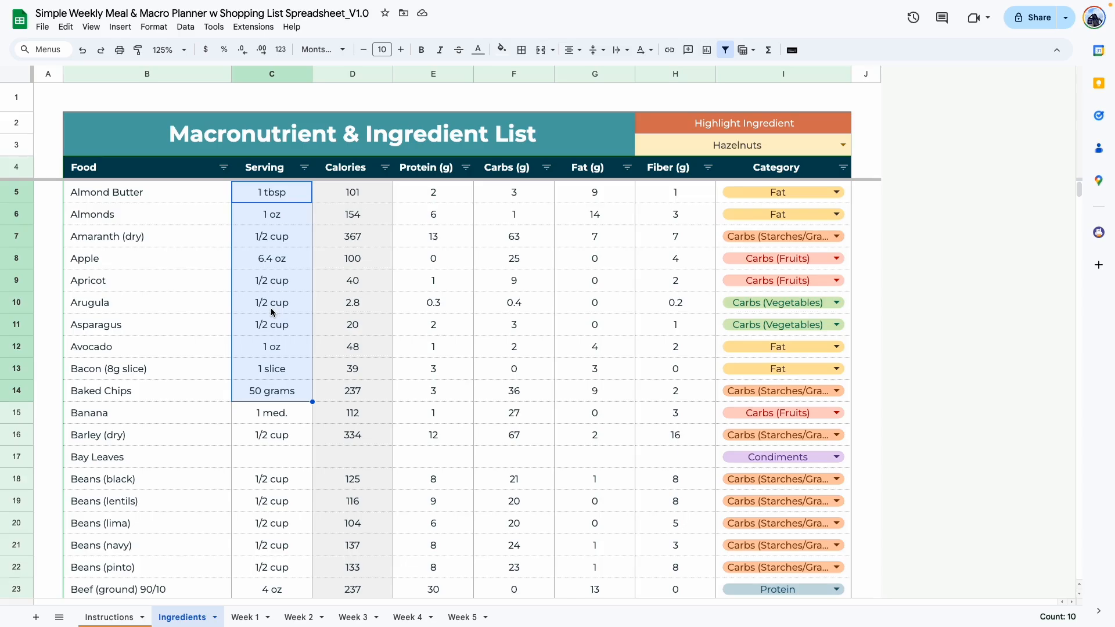
left_click_drag(444, 197, 438, 413)
left_click_drag(538, 194, 536, 427)
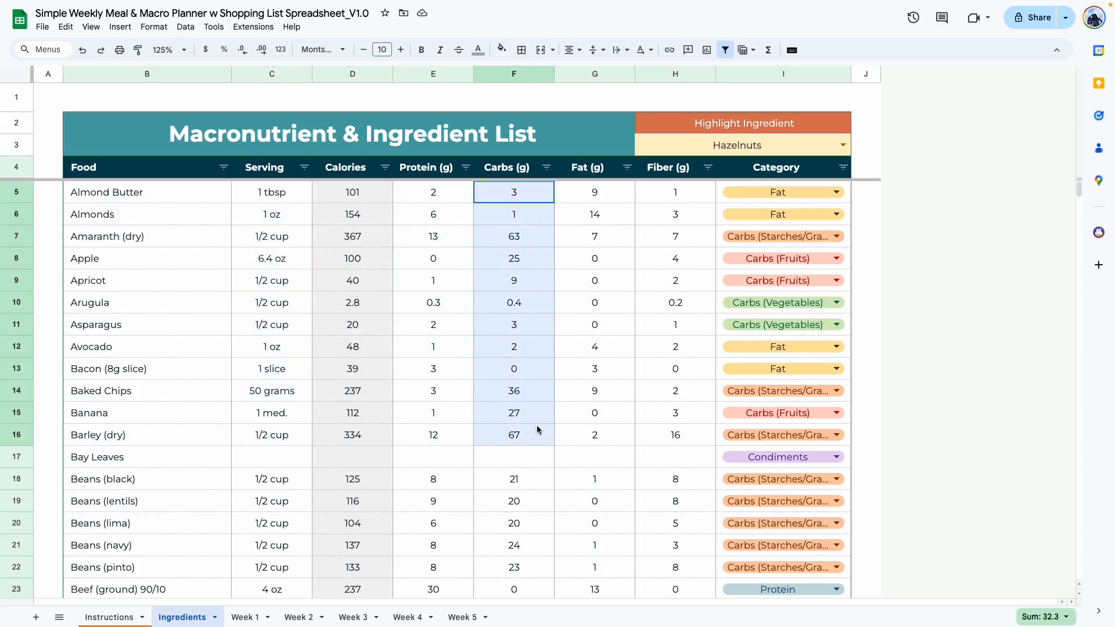
left_click(463, 218)
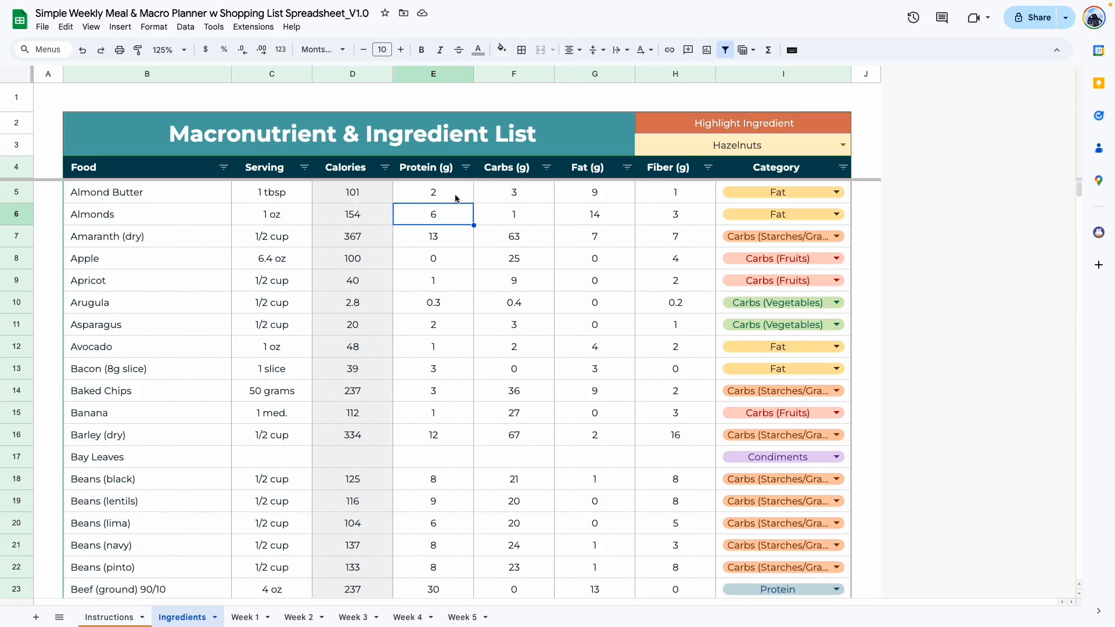
left_click(453, 192)
left_click(531, 189)
left_click(617, 193)
left_click(685, 194)
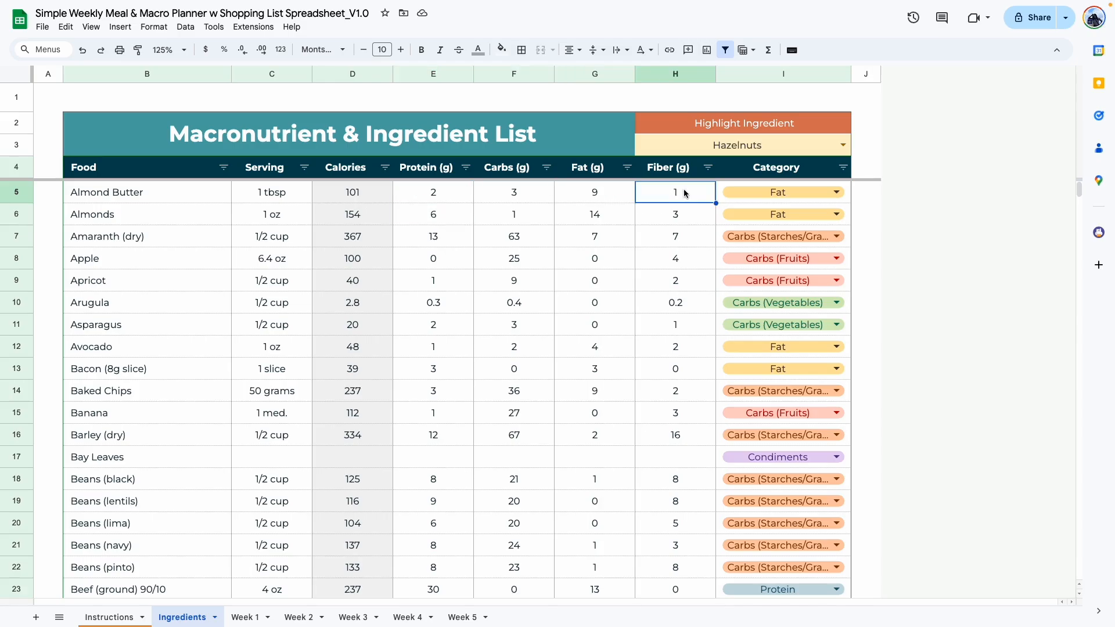
left_click_drag(301, 200, 301, 378)
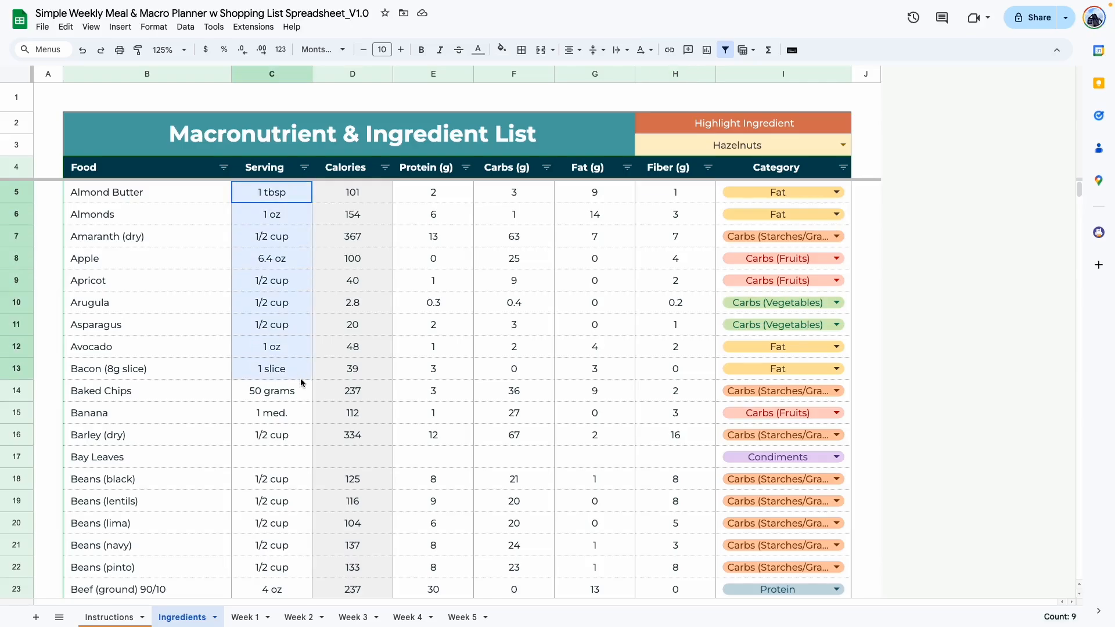
left_click(286, 391)
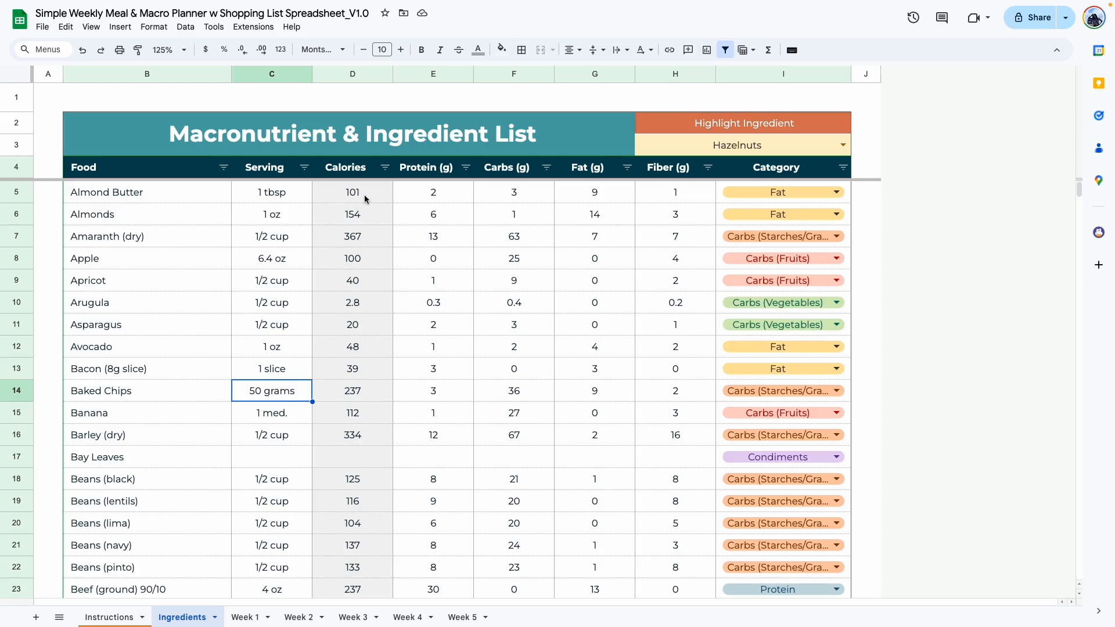
left_click(97, 199, "shift")
left_click(148, 251)
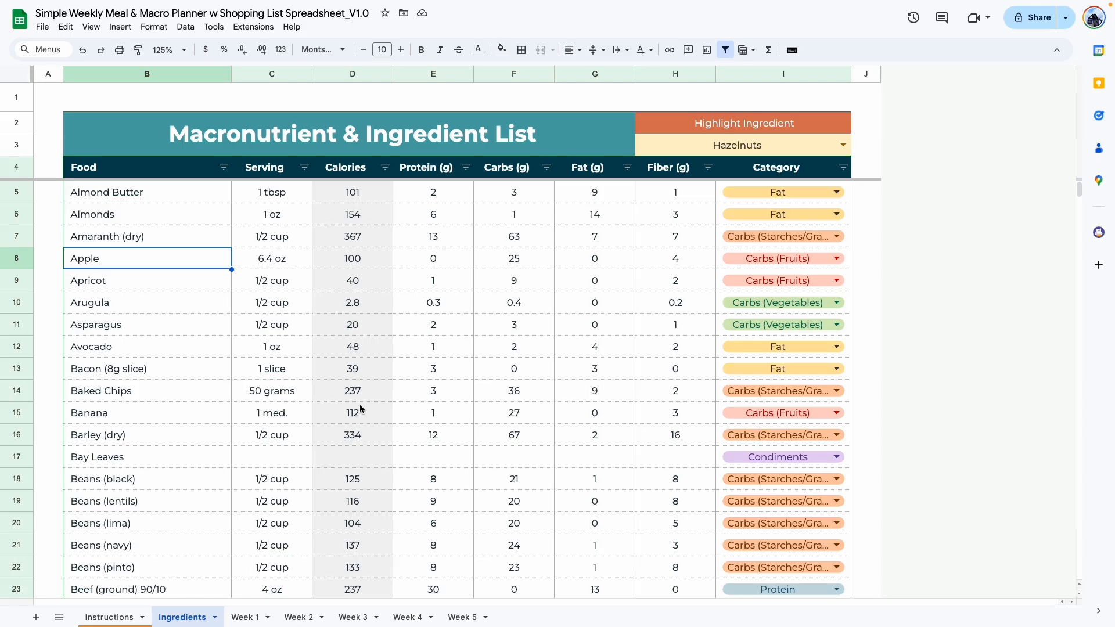
Clear the food, serving, protein, carbs, fat, fiber and category entries from every filled row, from row 5 through row 176.
left_click_drag(93, 192, 286, 319)
key("Delete")
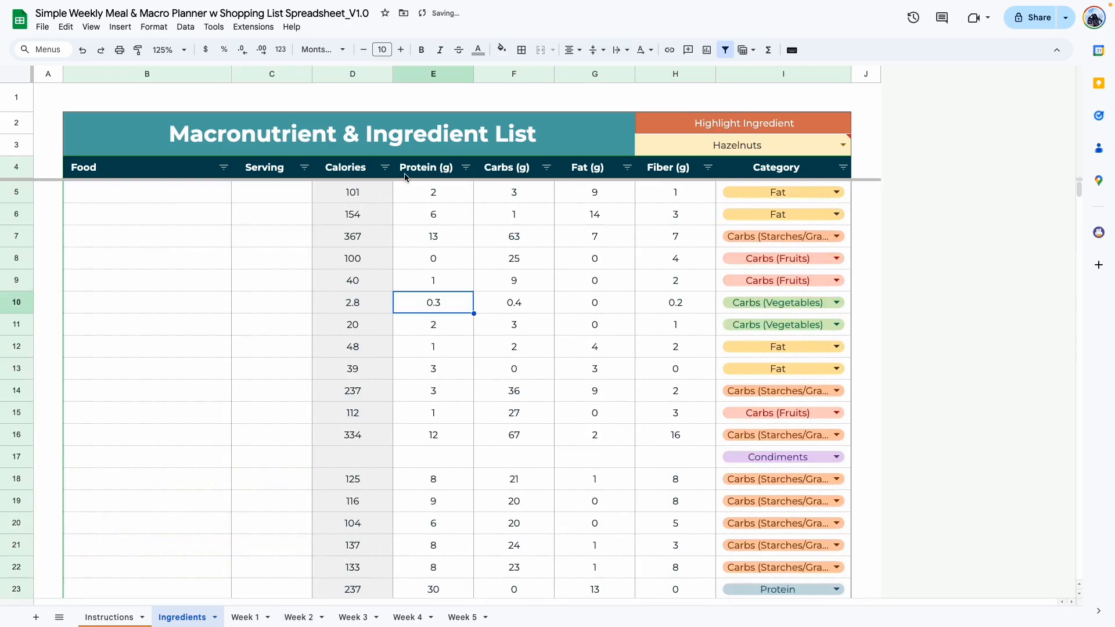
left_click_drag(406, 193, 799, 506)
key("Delete")
left_click(583, 486)
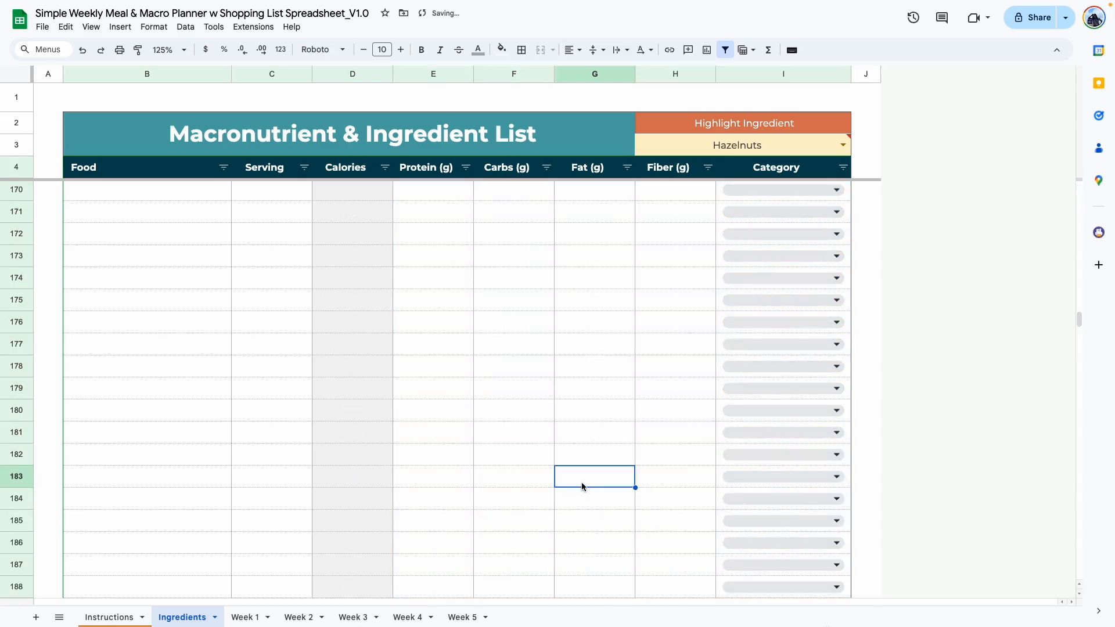
Enter Avocado in the first food row with serving 25 g, protein 20, carbs 10, fat 50 and fiber 2.
scroll(583, 486, "up", 20)
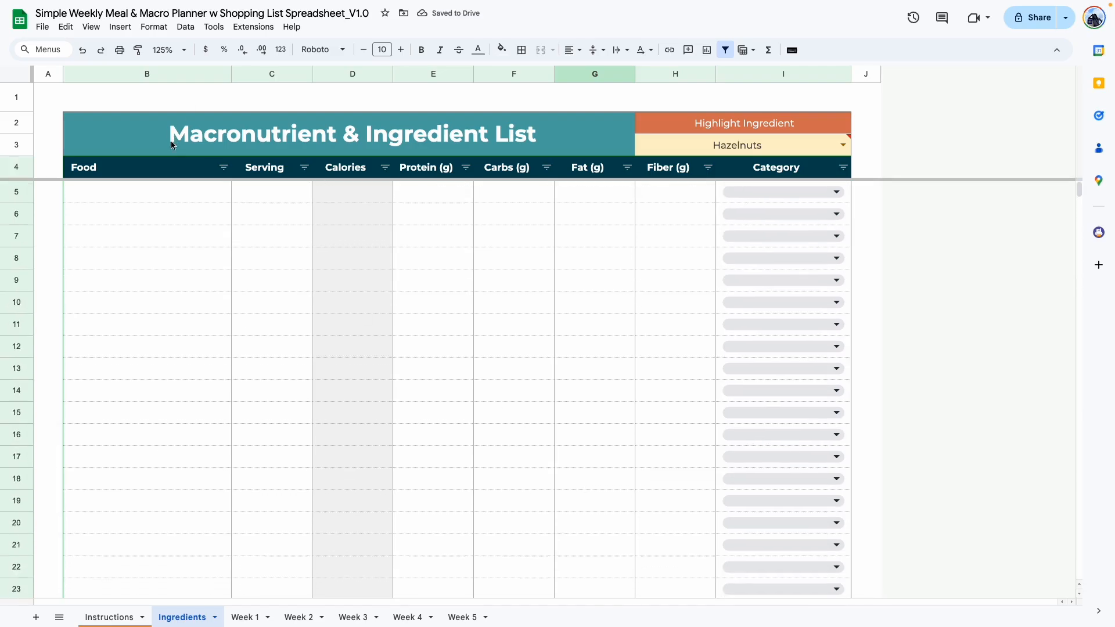
double_click(170, 189)
type("Avocado")
left_click(264, 199)
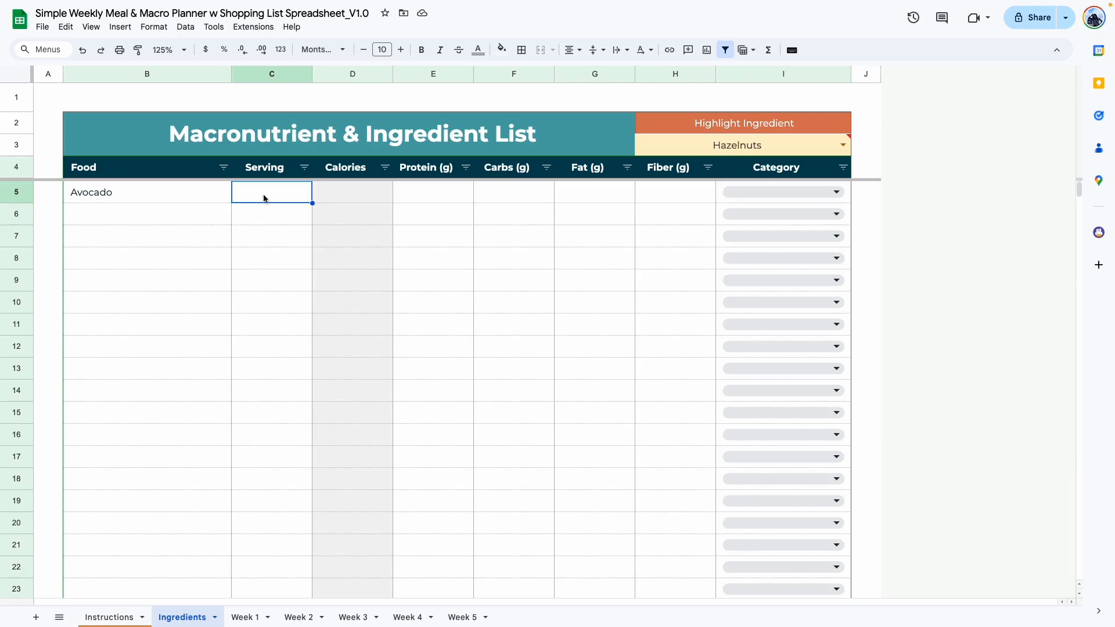
type("25 g")
key("Return")
left_click(427, 194)
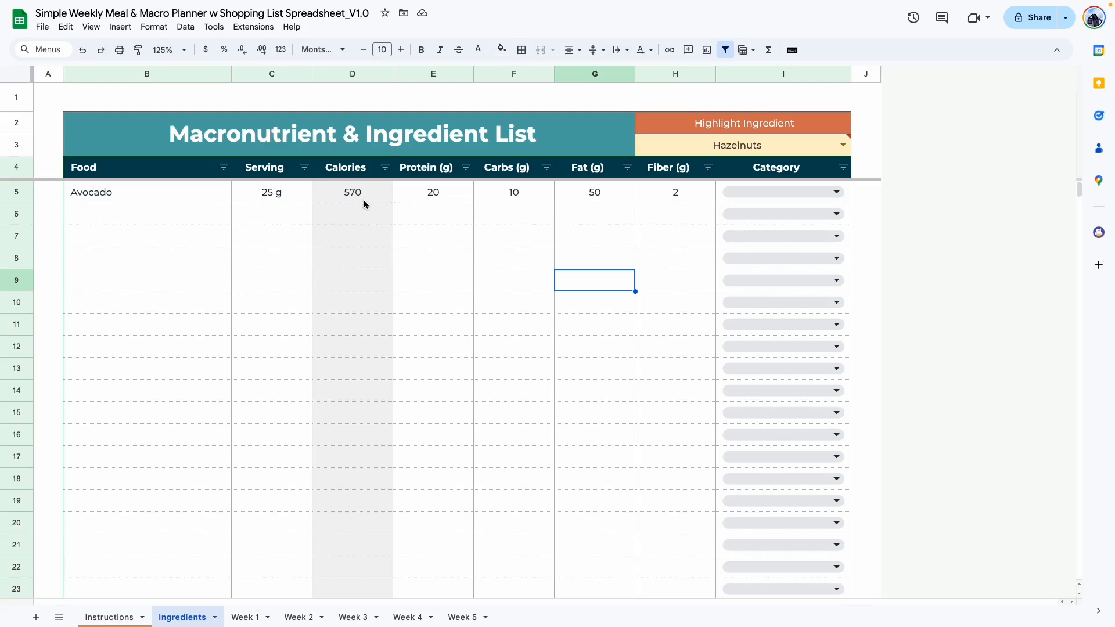
Clear the Avocado row's carbs value and enter 0 in its place.
left_click(570, 195)
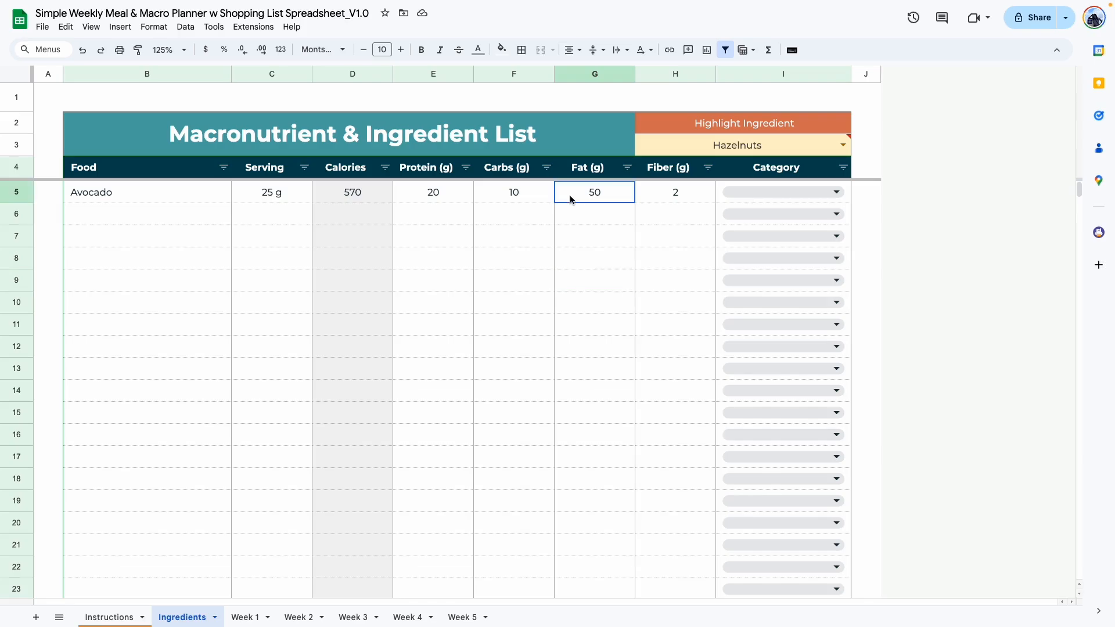
left_click(526, 200)
key("Delete")
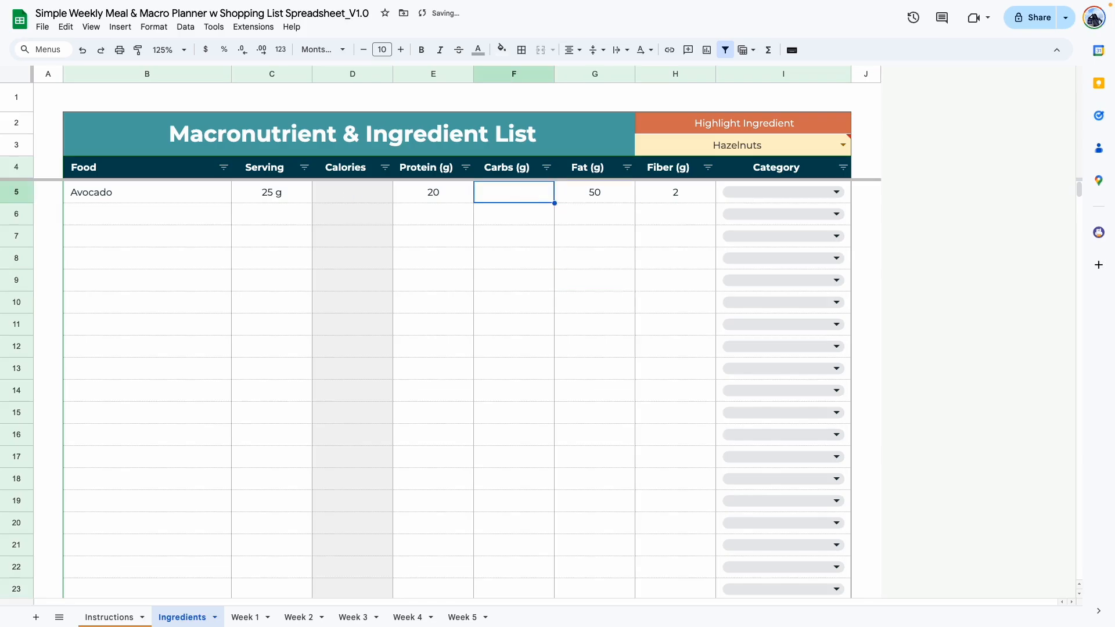
left_click(492, 250)
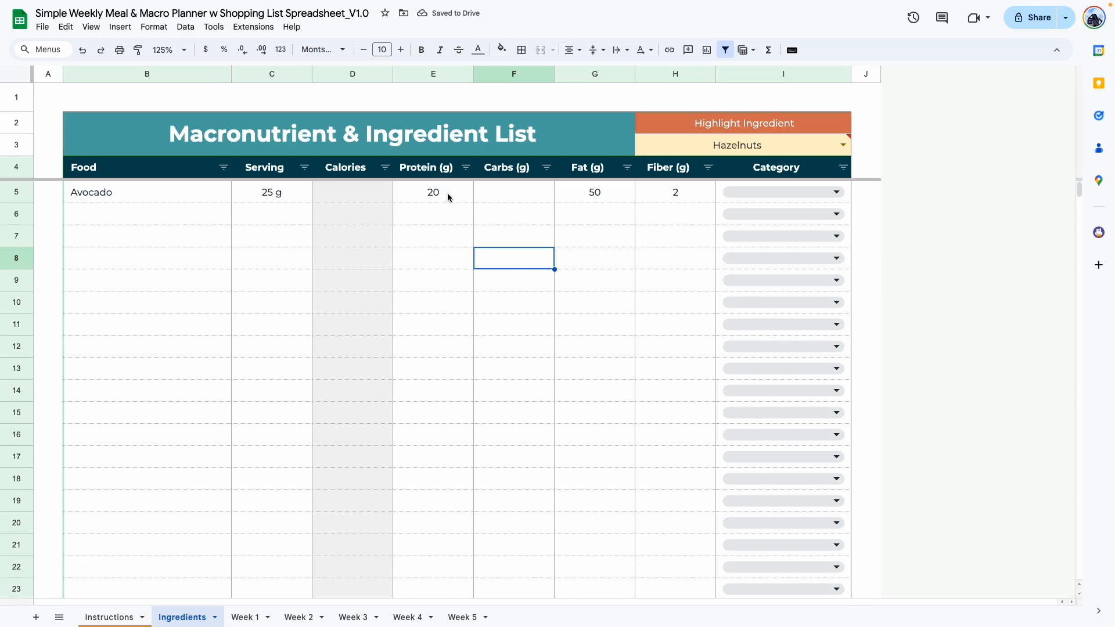
left_click(500, 196)
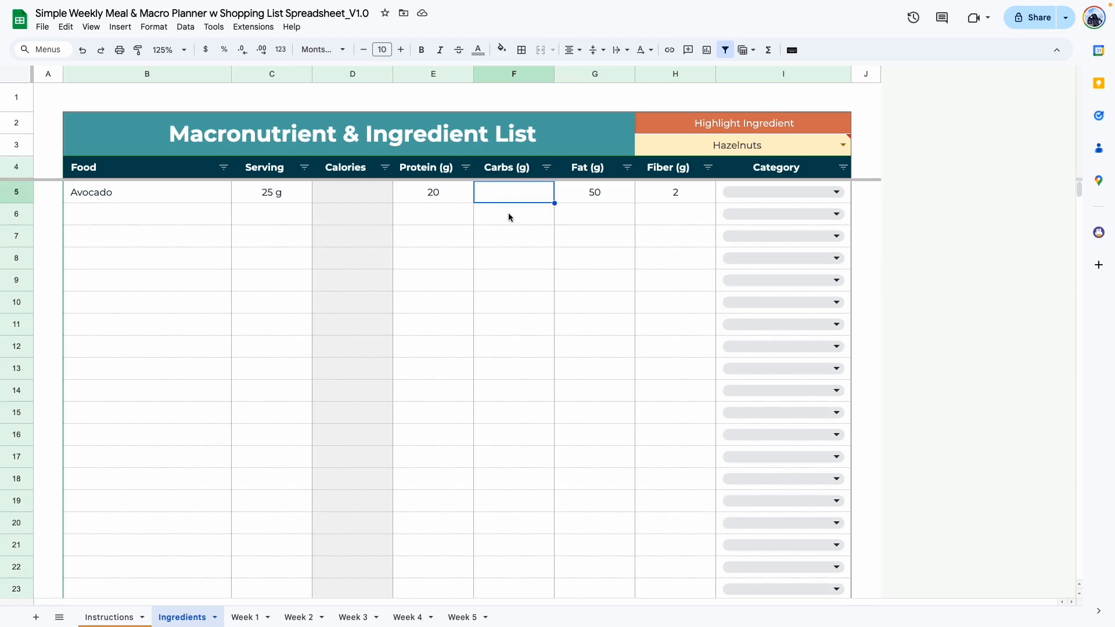
type("0")
left_click(505, 278)
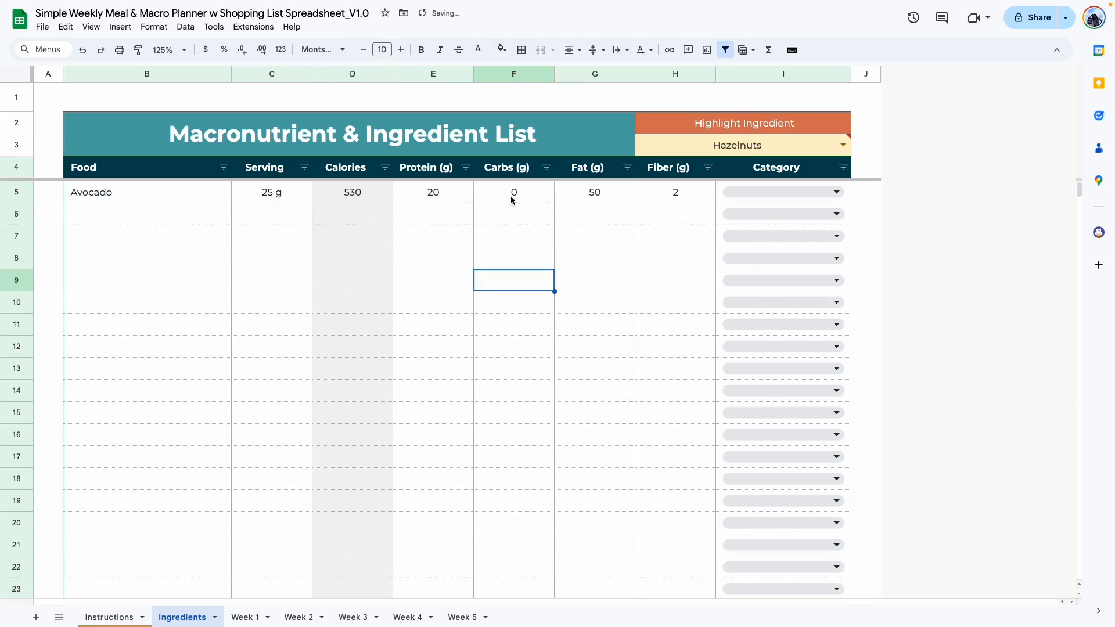
key("Left")
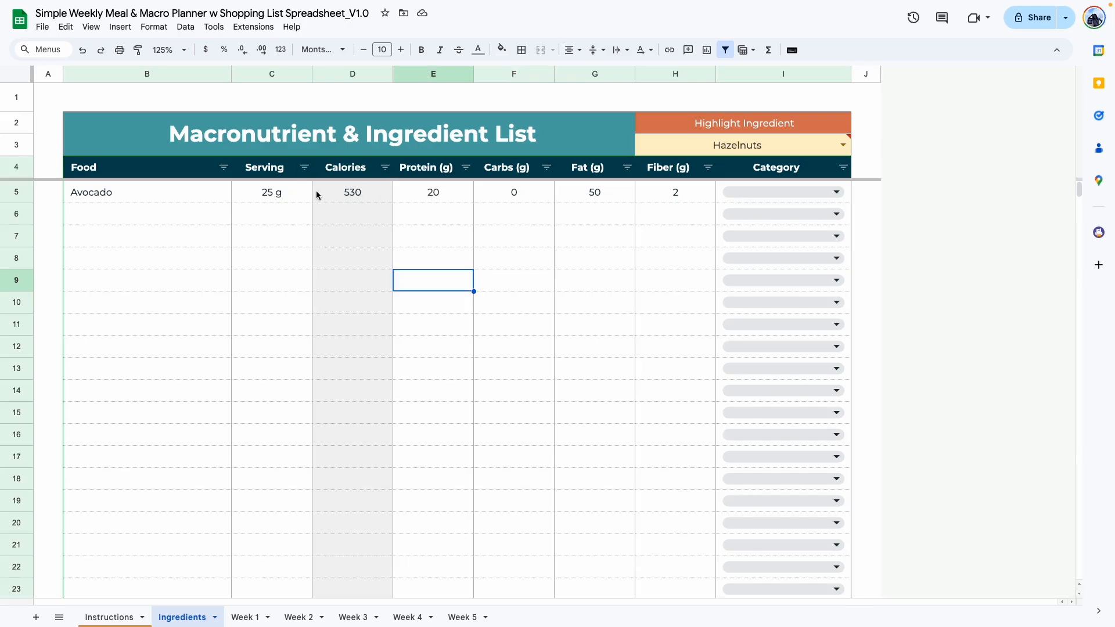
key("Up")
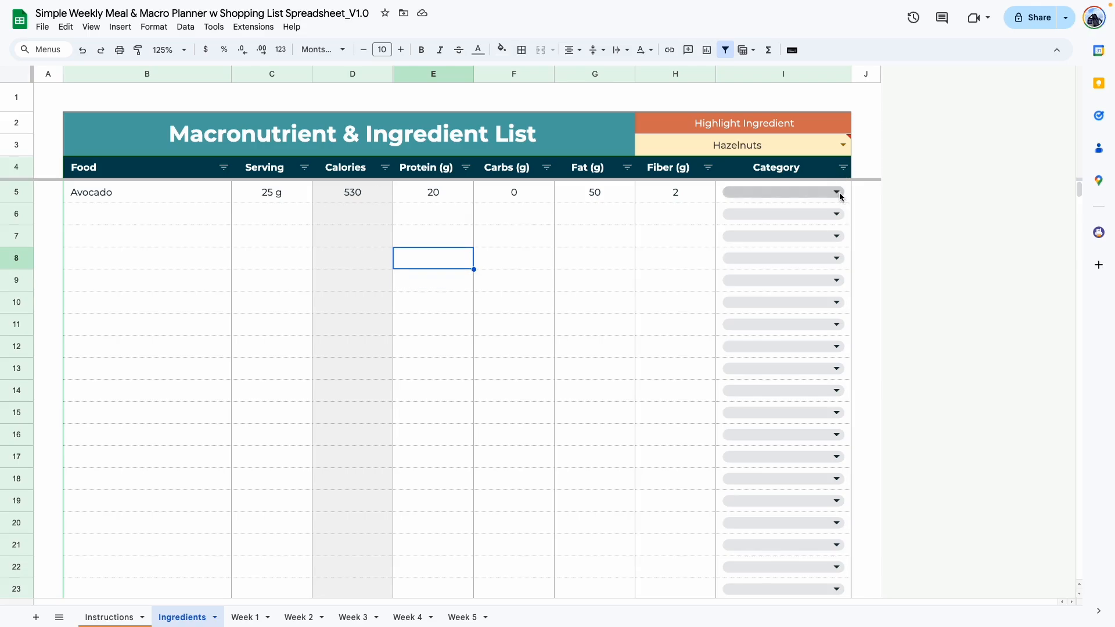
Edit the Category dropdown by replacing the Carbs (Starches/Grains) option with a new Carbohydrates item, applying the change to all matching dropdowns.
left_click(837, 193)
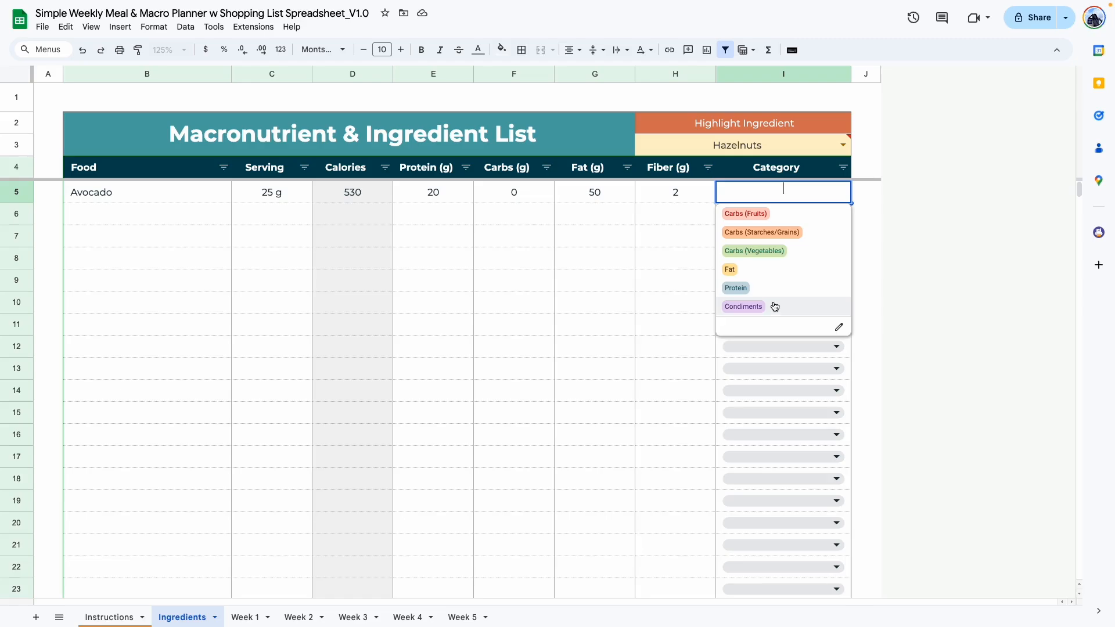
left_click(840, 329)
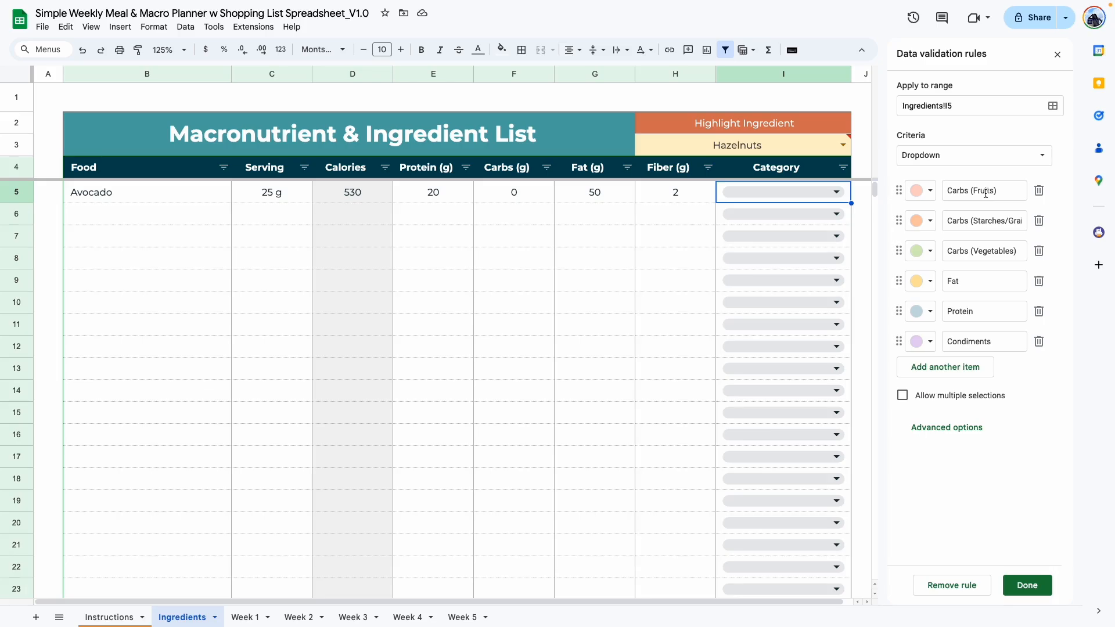
left_click(1039, 223)
left_click(923, 337)
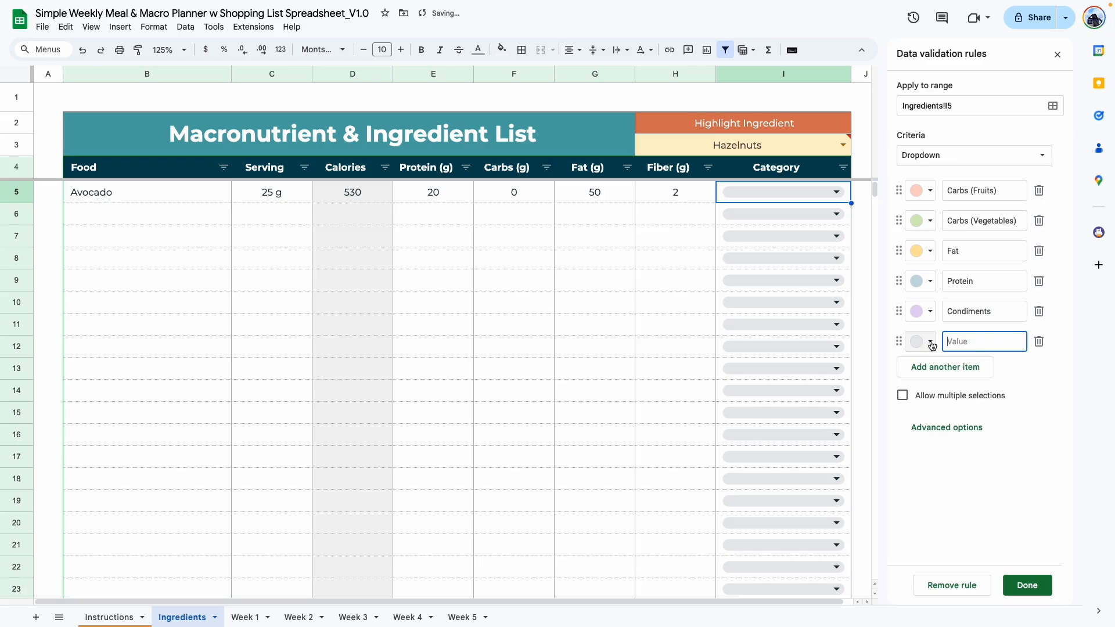
type("Carbohydrates")
left_click(1027, 586)
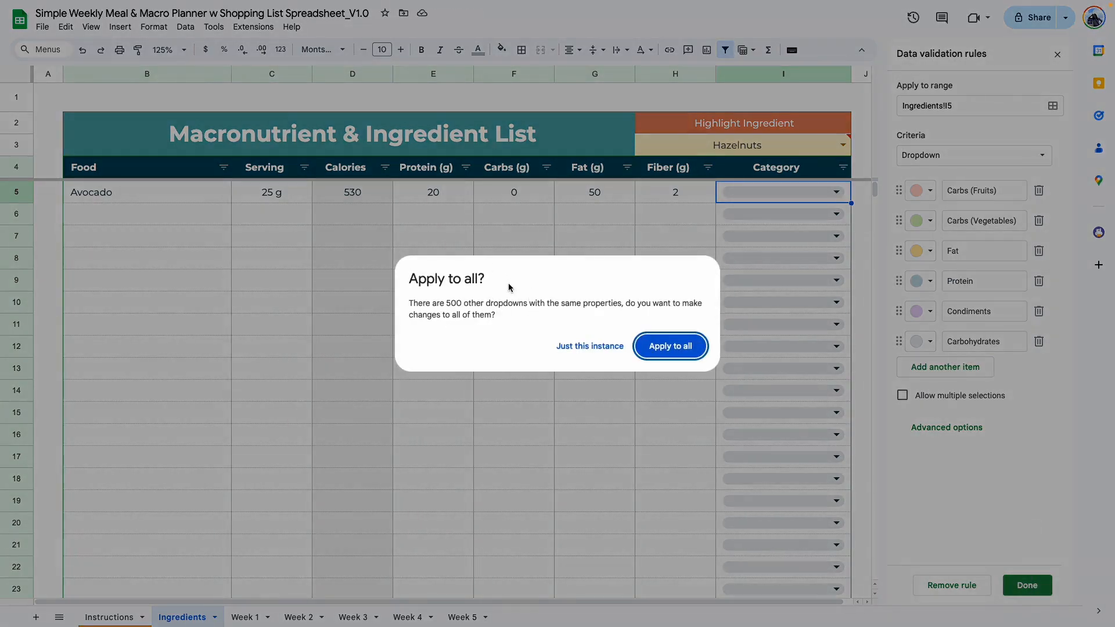
left_click(668, 349)
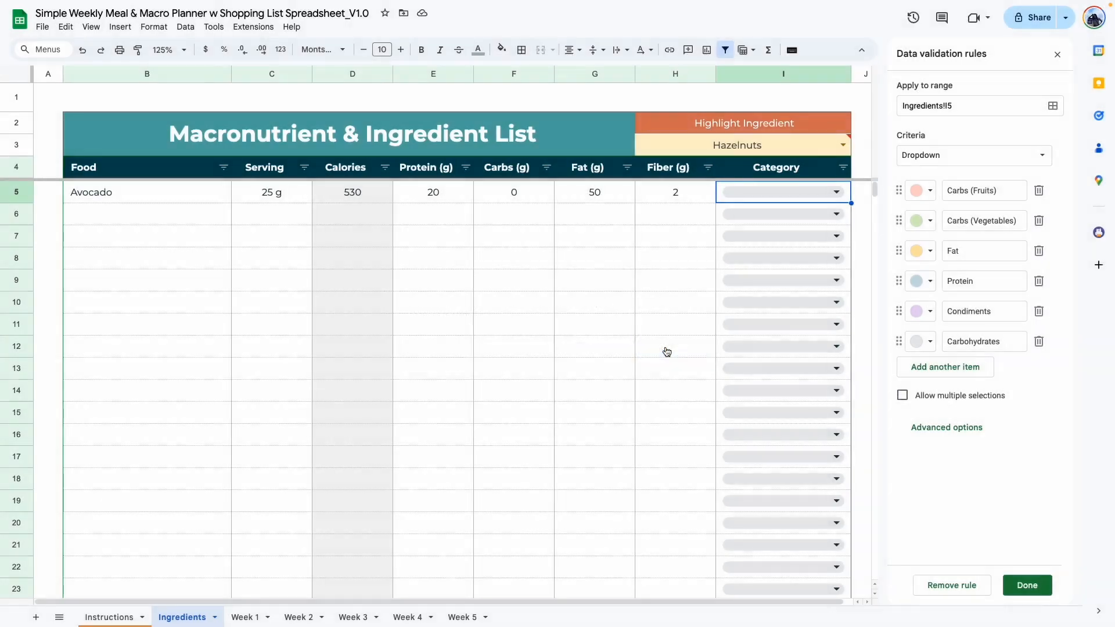
Change the Carbohydrates category option's color to orange, applying the change to all matching dropdowns.
left_click(836, 192)
left_click(923, 342)
left_click(965, 389)
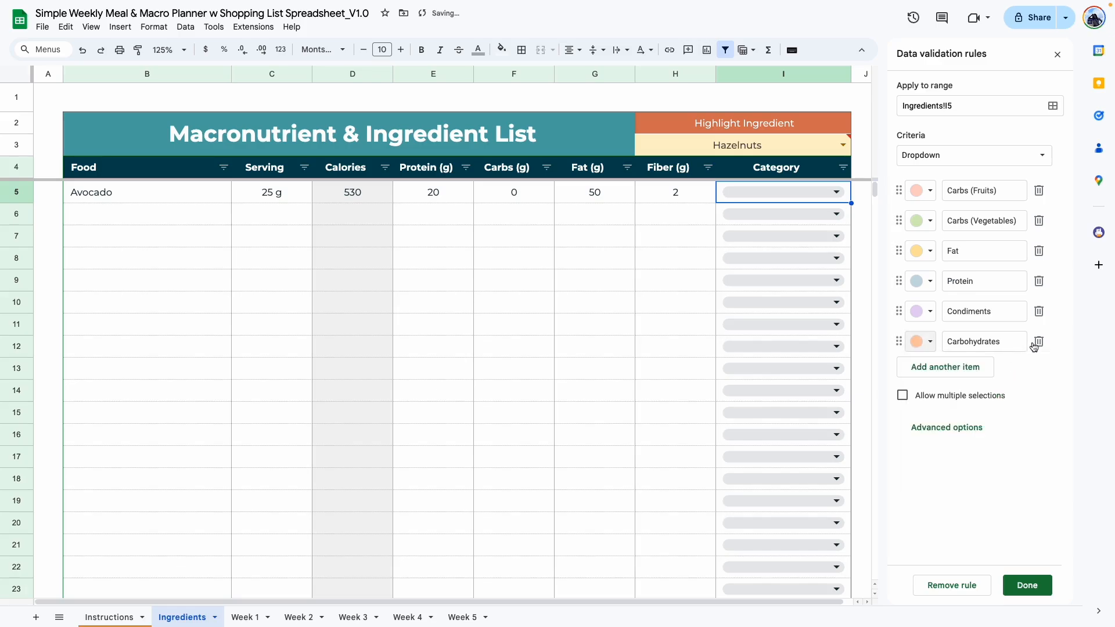
left_click(1026, 585)
left_click(672, 413)
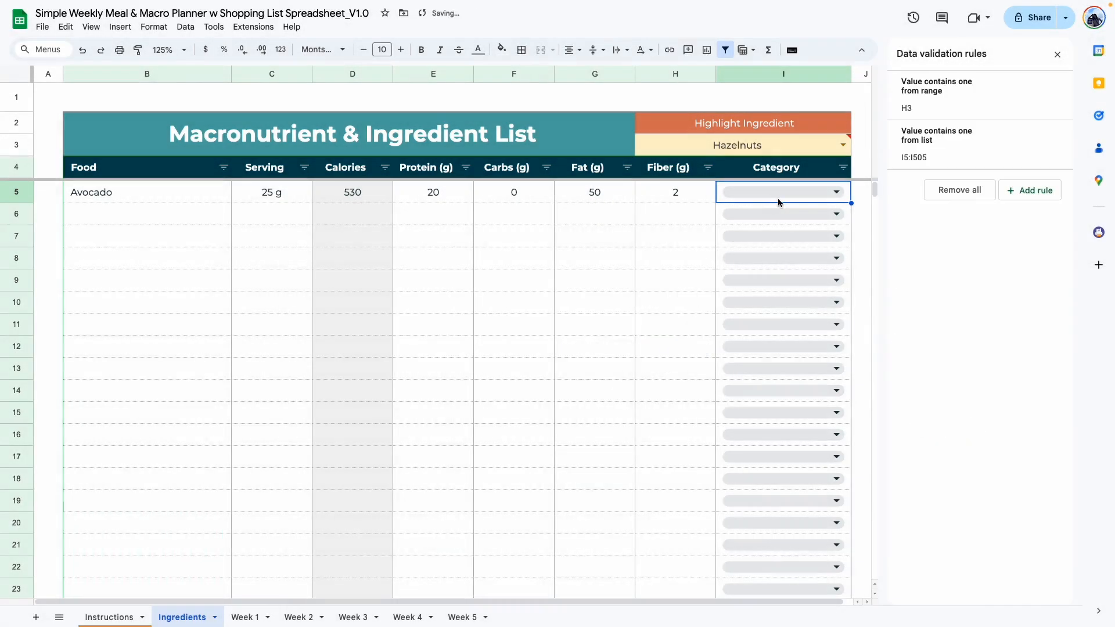
Assign the Carbohydrates category to the Avocado row and the empty row below it.
left_click(836, 191)
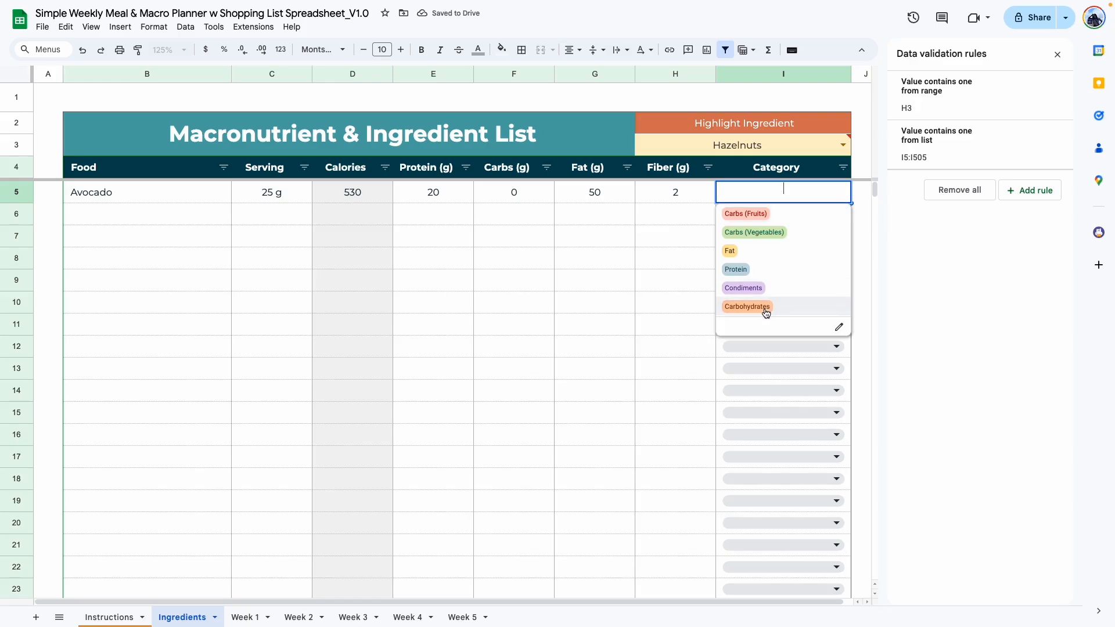
left_click(767, 313)
left_click(836, 214)
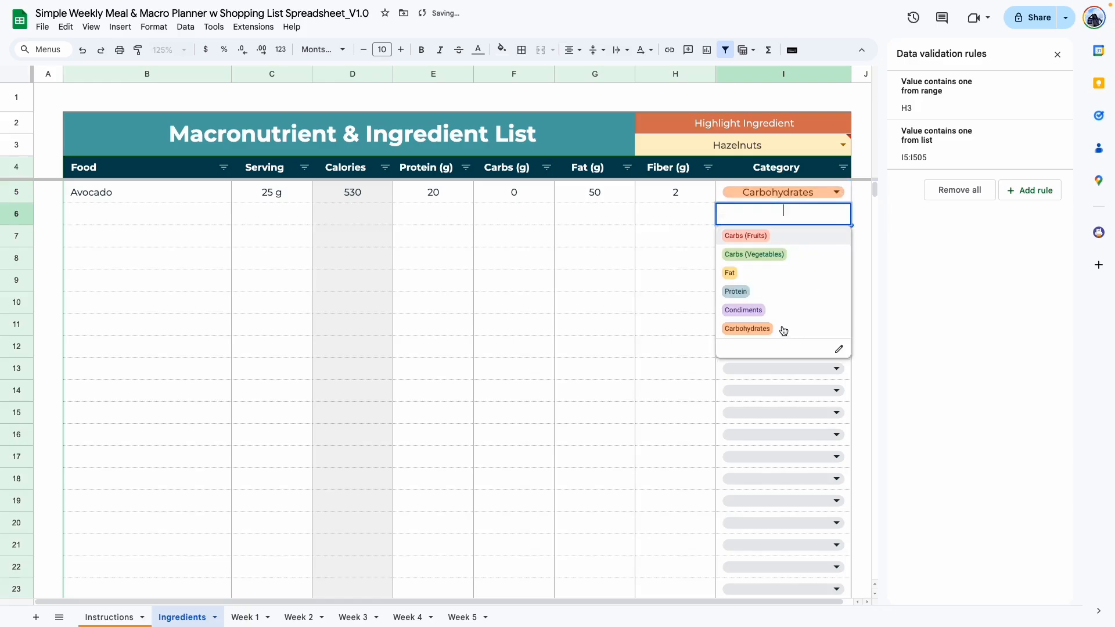
left_click(783, 328)
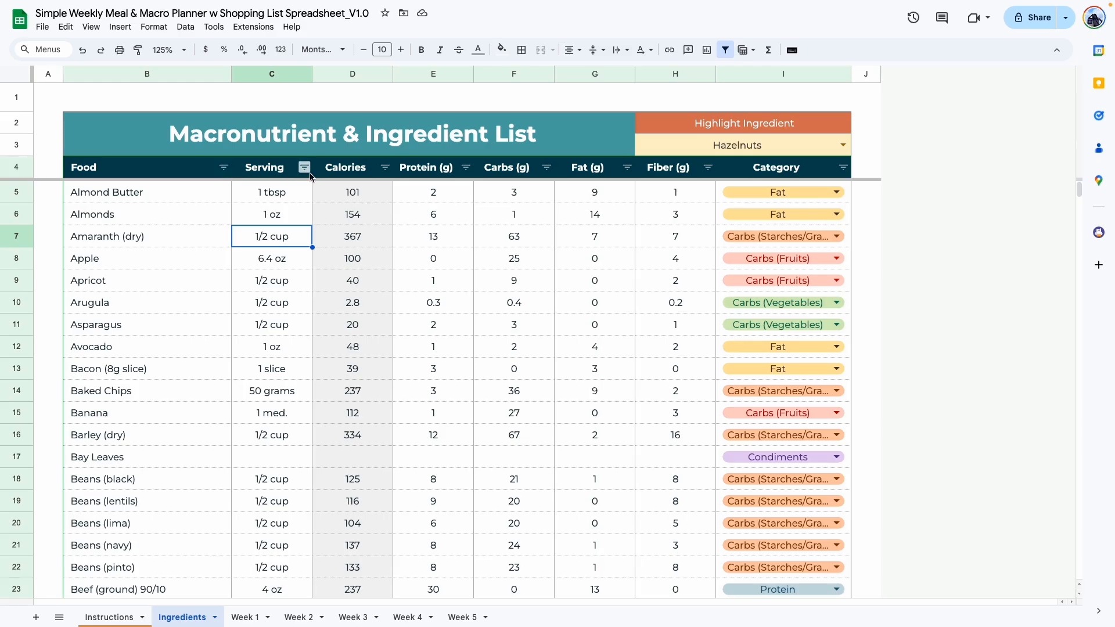
Filter the Food column to show only blank rows.
left_click(224, 167)
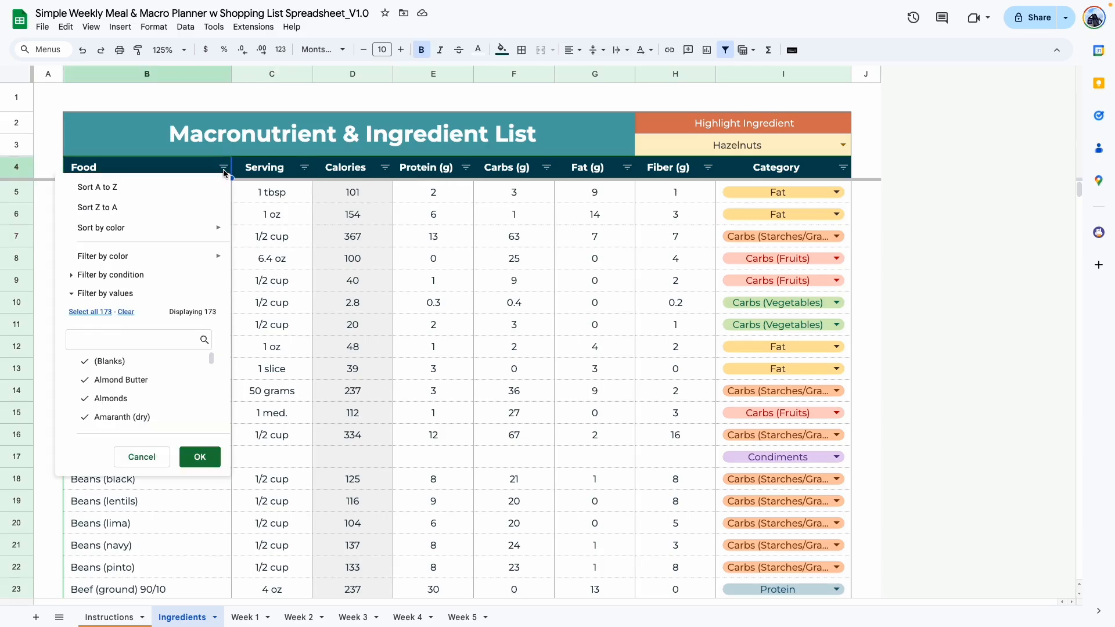
left_click(126, 312)
left_click(118, 362)
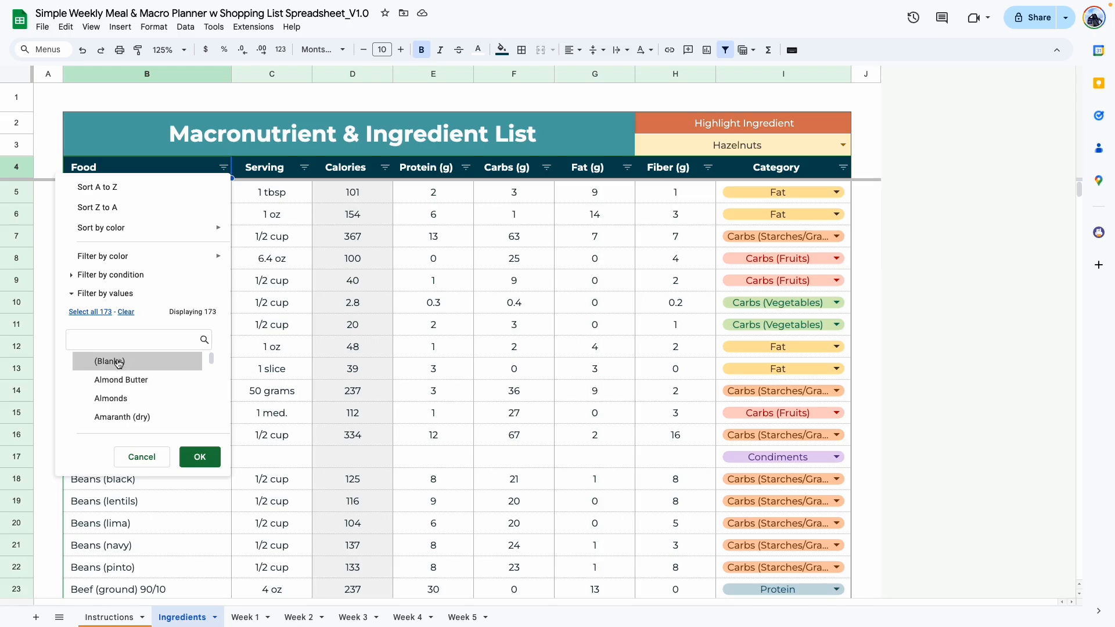
left_click(200, 457)
left_click(162, 328)
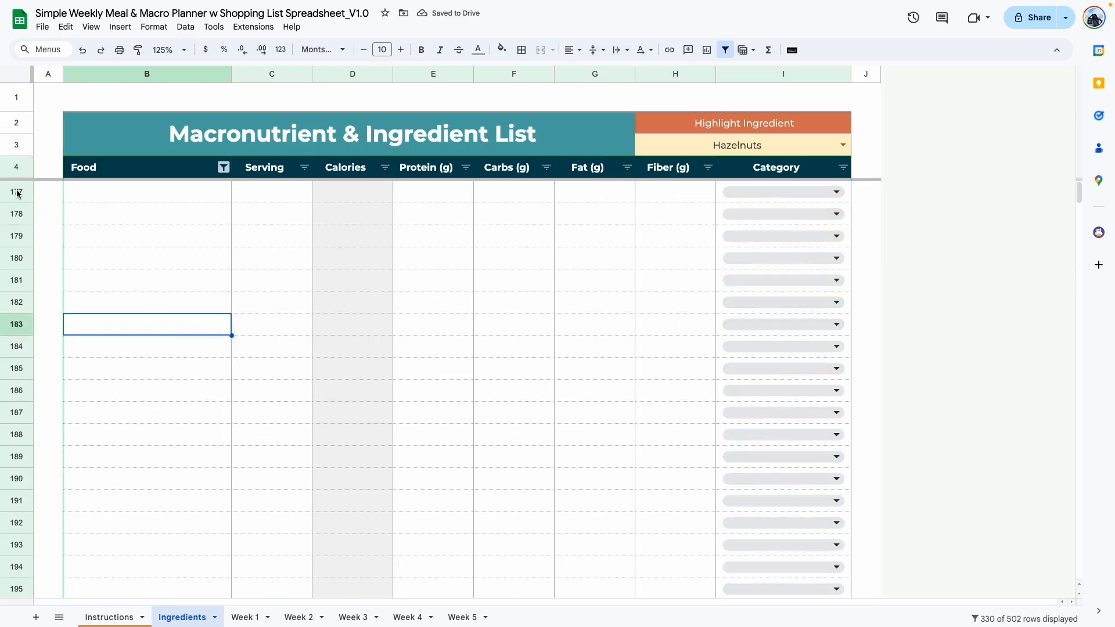
Add Coconut Milk in the first blank row with serving 1 cup, protein 15, carbs 25, fat 36 and fiber 0.
left_click(88, 197)
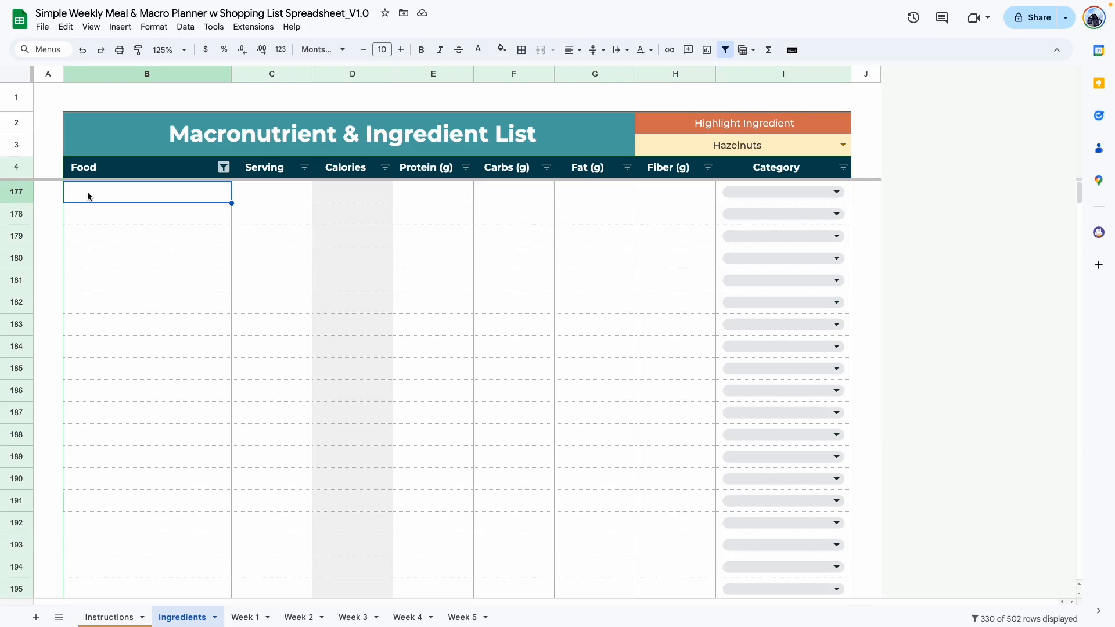
type("Coconut Milk")
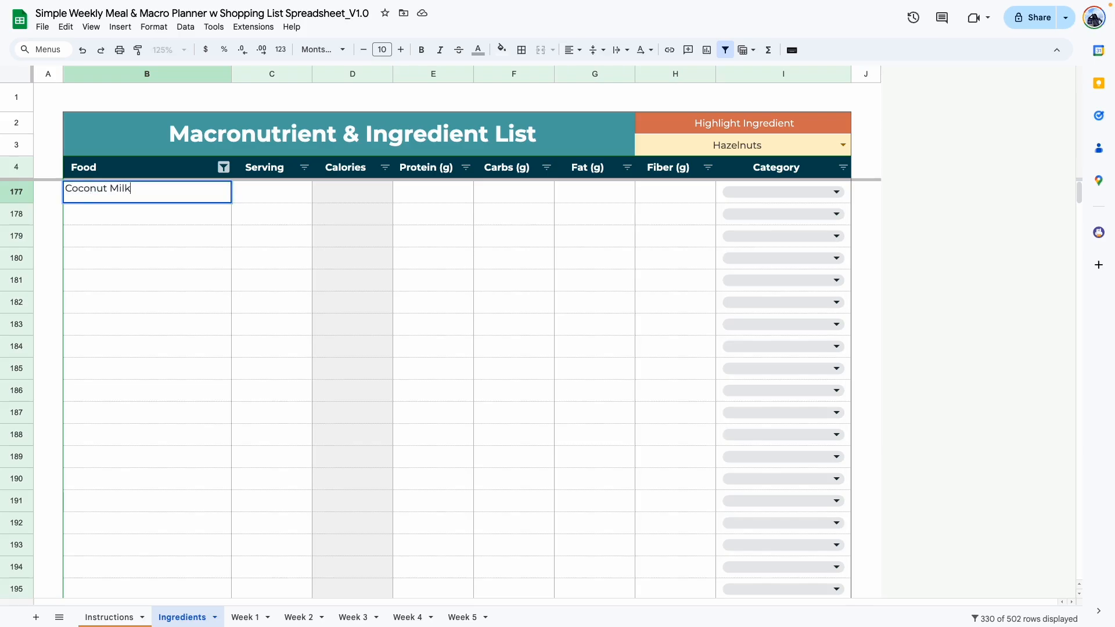
left_click(254, 198)
type("1 cup")
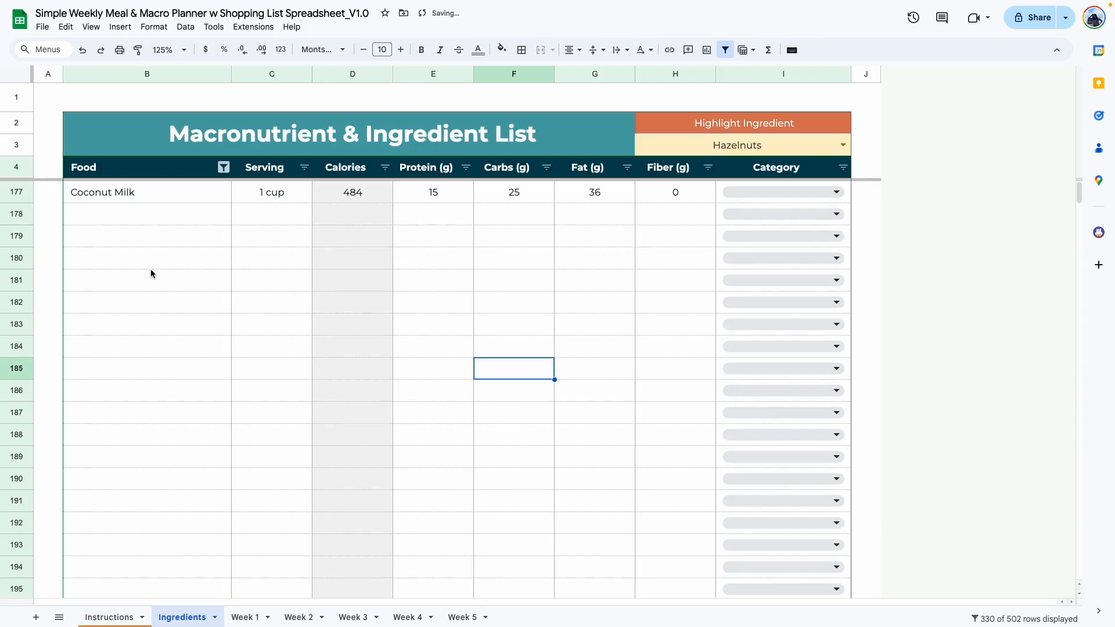
Reset the Food column filter to include all values and check the new entry at the end of the list.
left_click(223, 167)
left_click(90, 312)
left_click(196, 456)
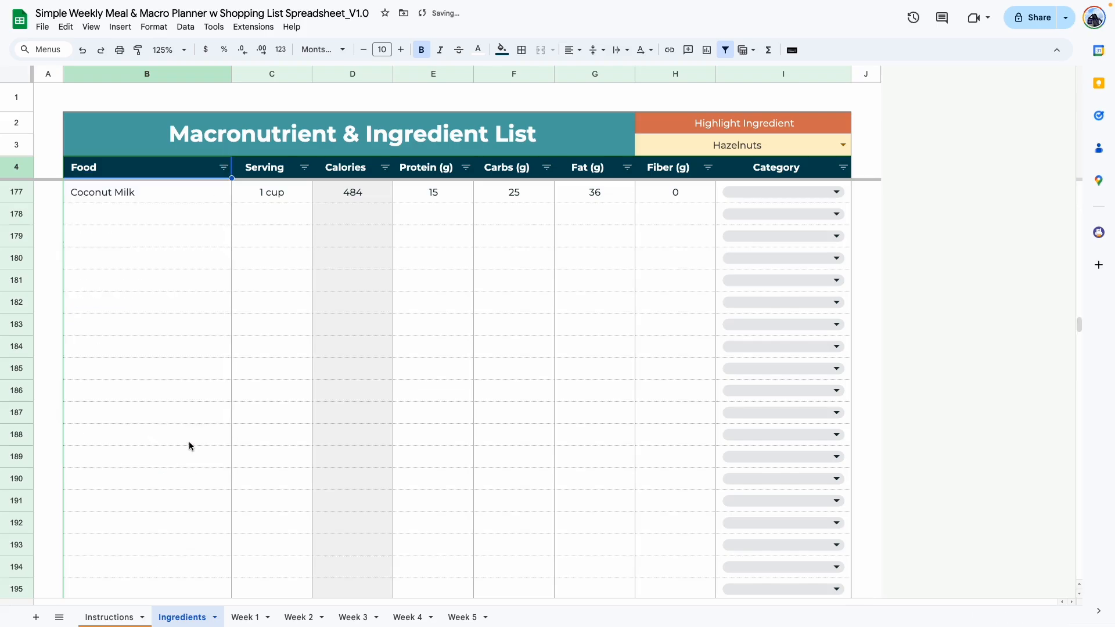
left_click(189, 445)
scroll(185, 423, "up", 5)
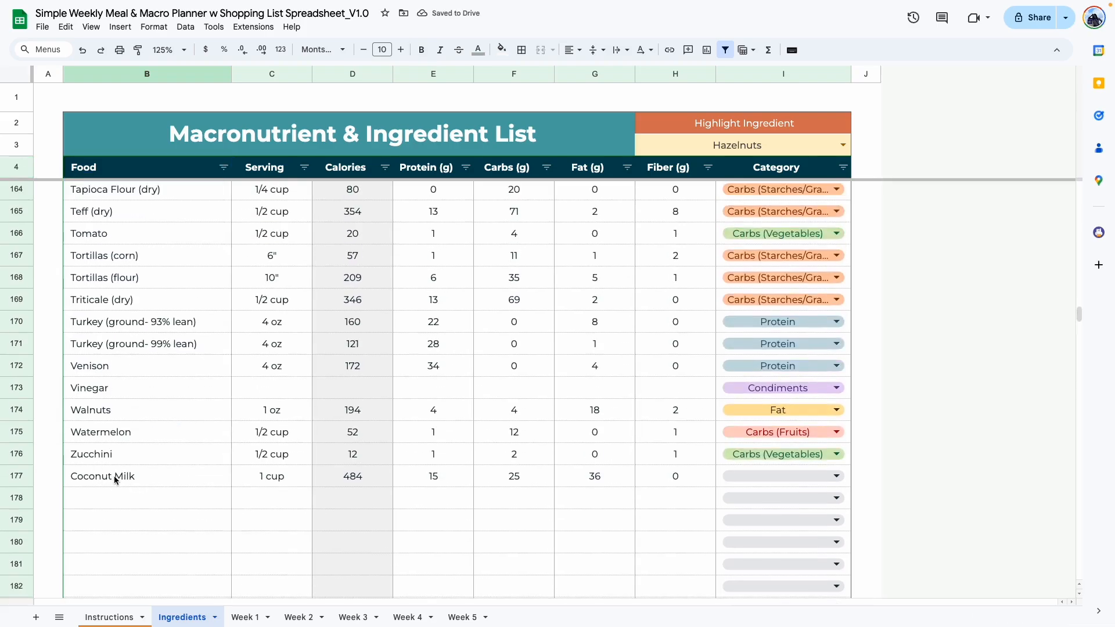
scroll(141, 318, "down", 3)
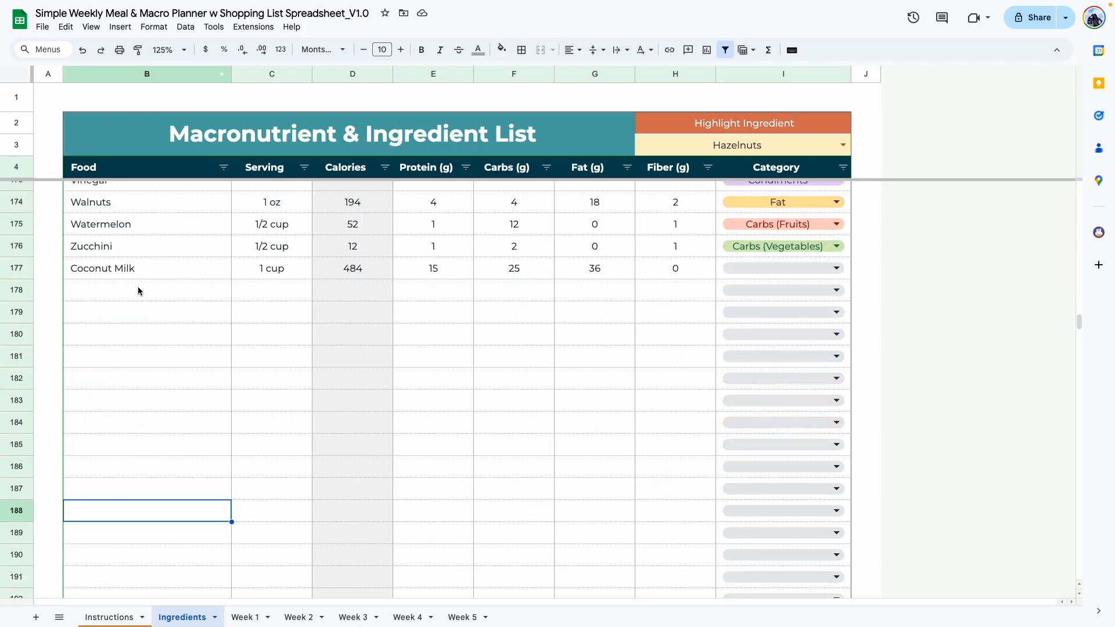
Sort the ingredient list by the Food column from A to Z.
scroll(118, 271, "up", 20)
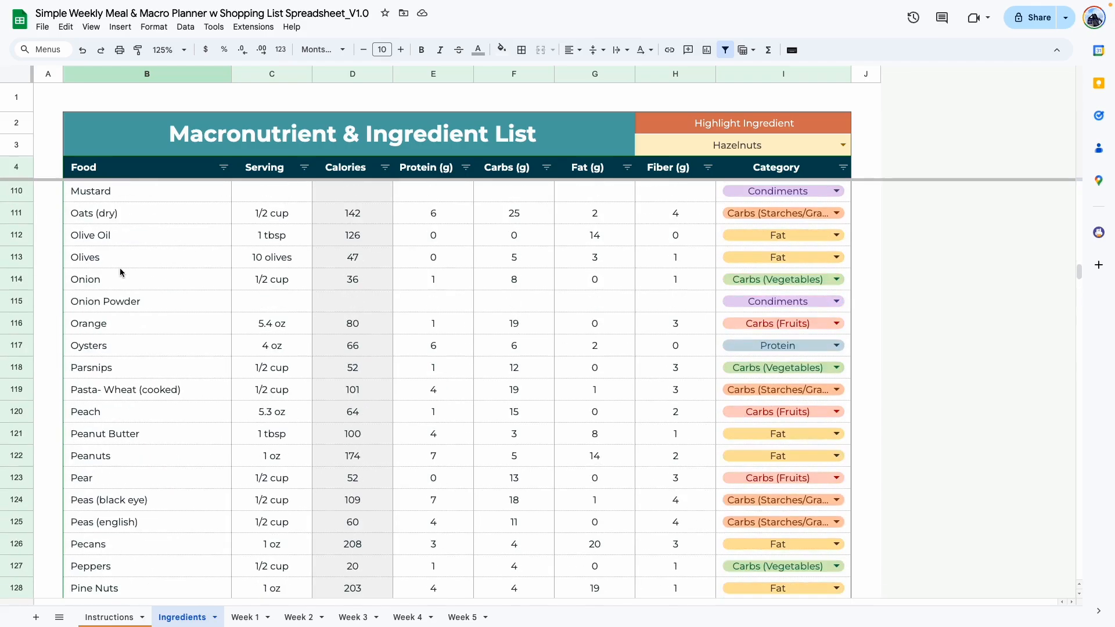
scroll(116, 279, "up", 14)
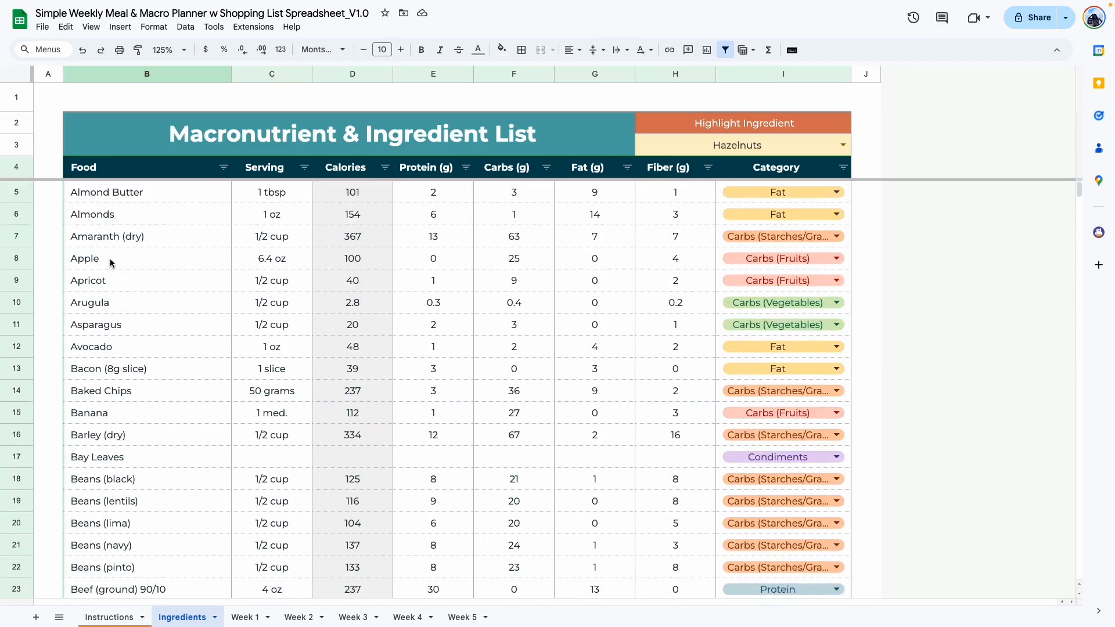
left_click(224, 169)
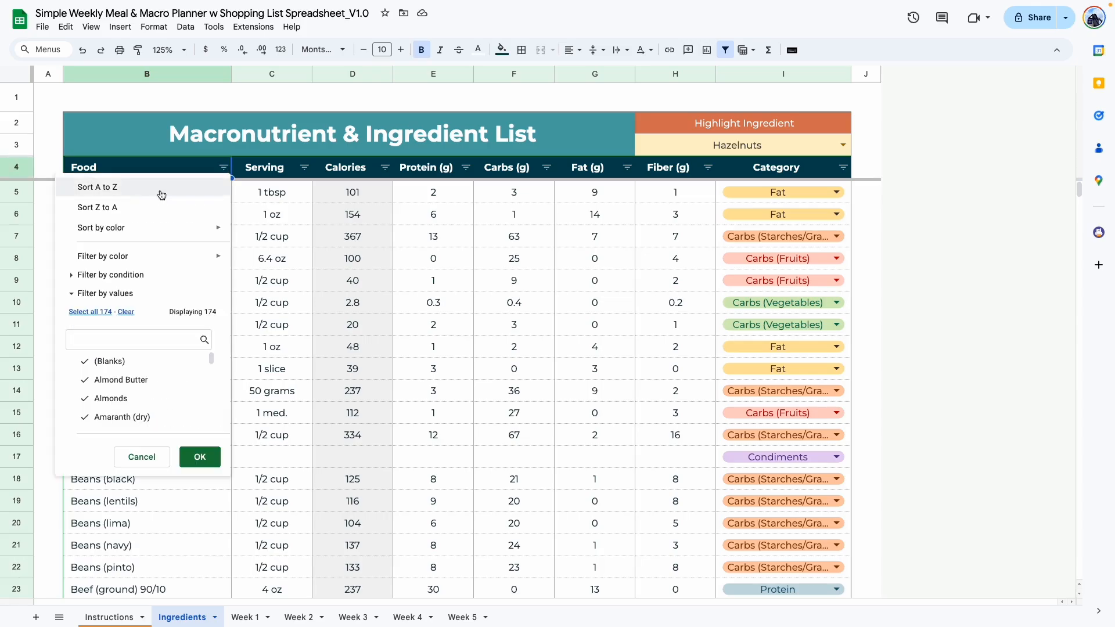
left_click(116, 196)
Locate the Coconut Milk row in the sorted list and set Highlight Ingredient to Coconut Milk.
scroll(173, 437, "down", 12)
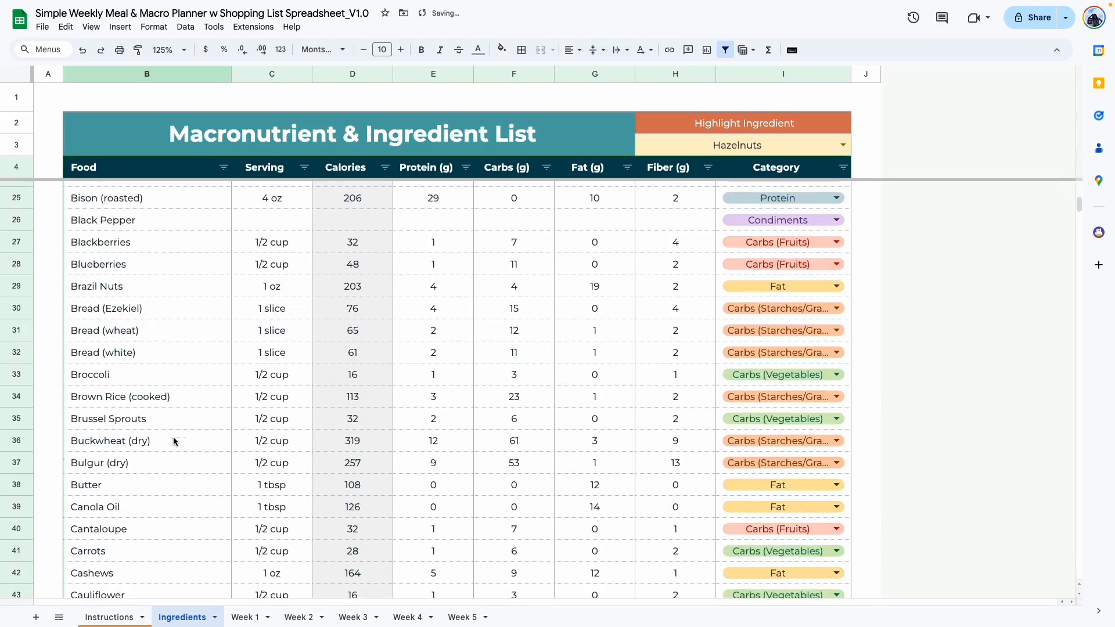
scroll(149, 378, "down", 1)
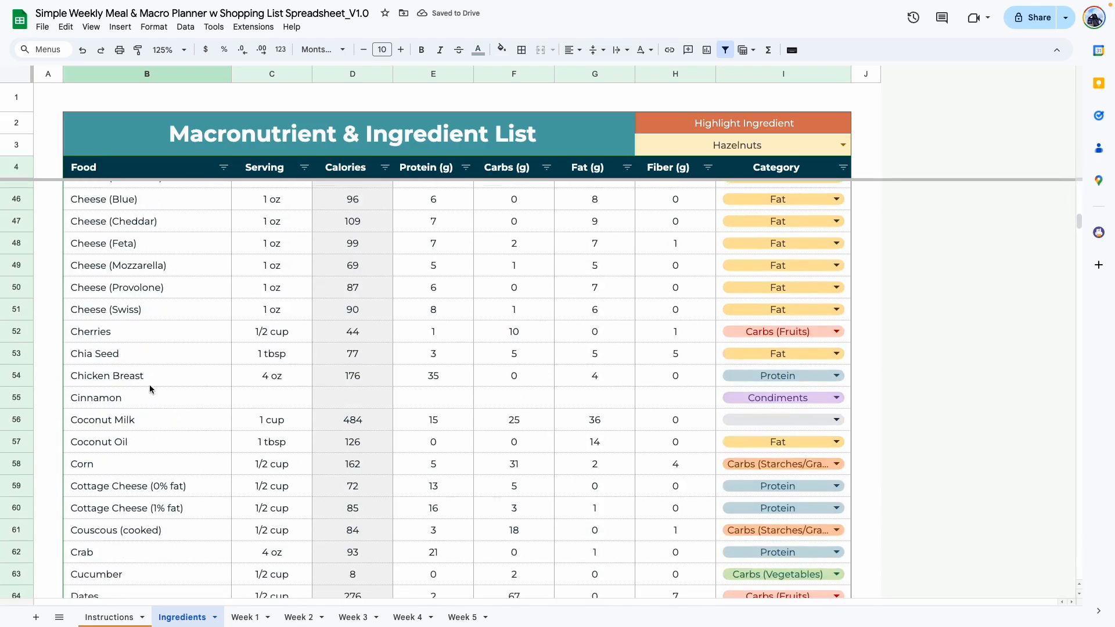
left_click_drag(106, 429, 607, 422)
left_click(866, 333)
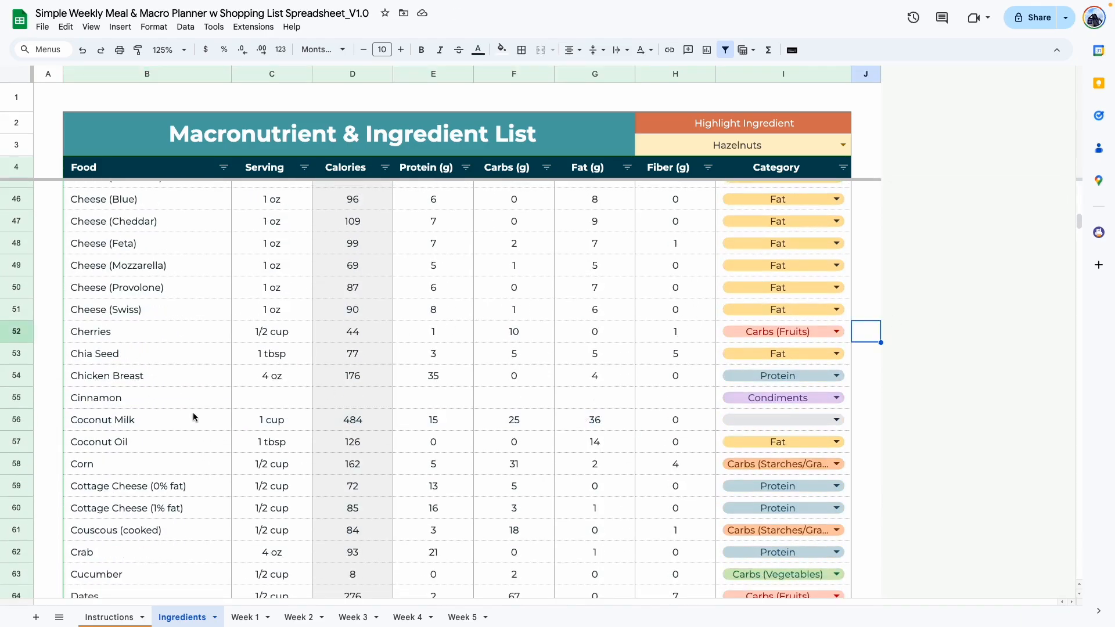
left_click(802, 149)
double_click(801, 147)
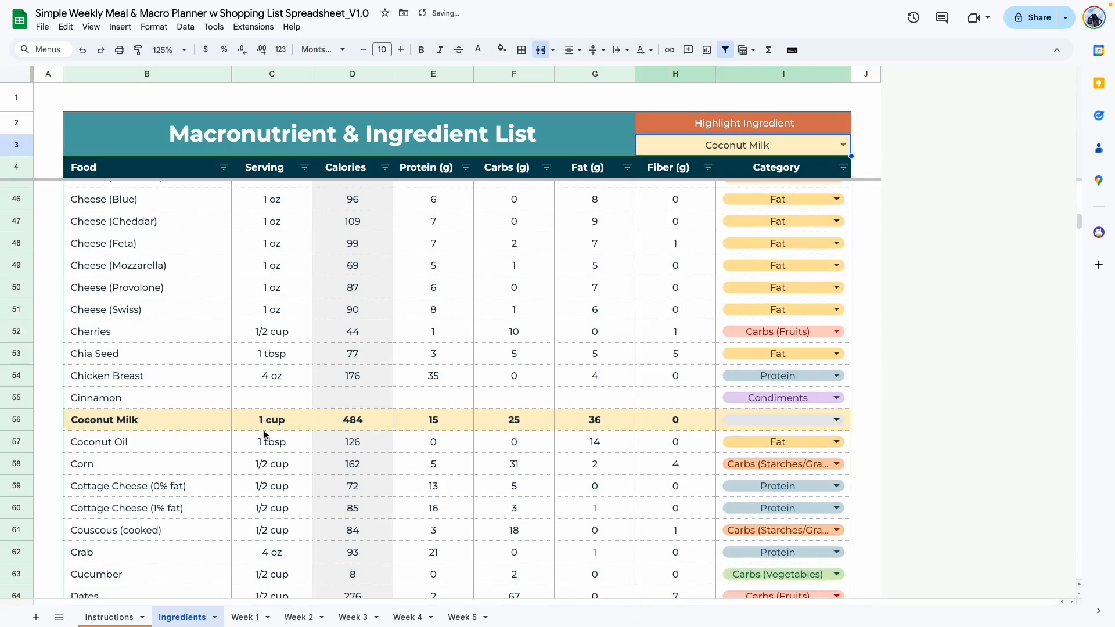
scroll(164, 440, "down", 20)
right_click(164, 441)
scroll(163, 441, "down", 20)
left_click(102, 407)
Filter the Category column to Fat only, accepting the protected-range edit and suppressing its warning for 5 minutes, and review the listed foods.
scroll(101, 409, "up", 12)
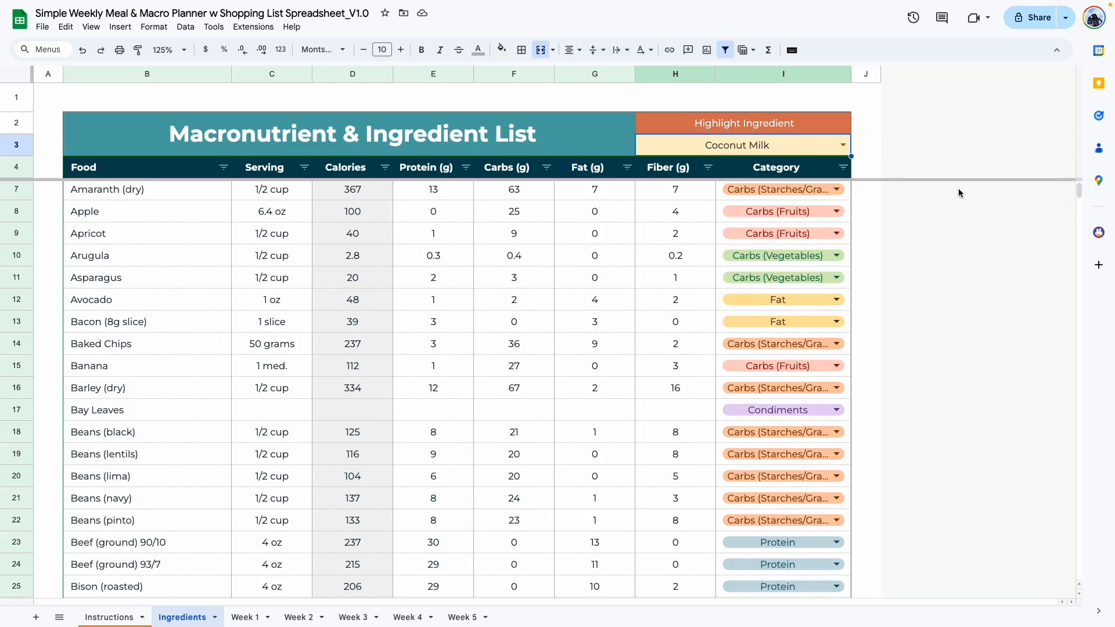
left_click(843, 168)
left_click(738, 312)
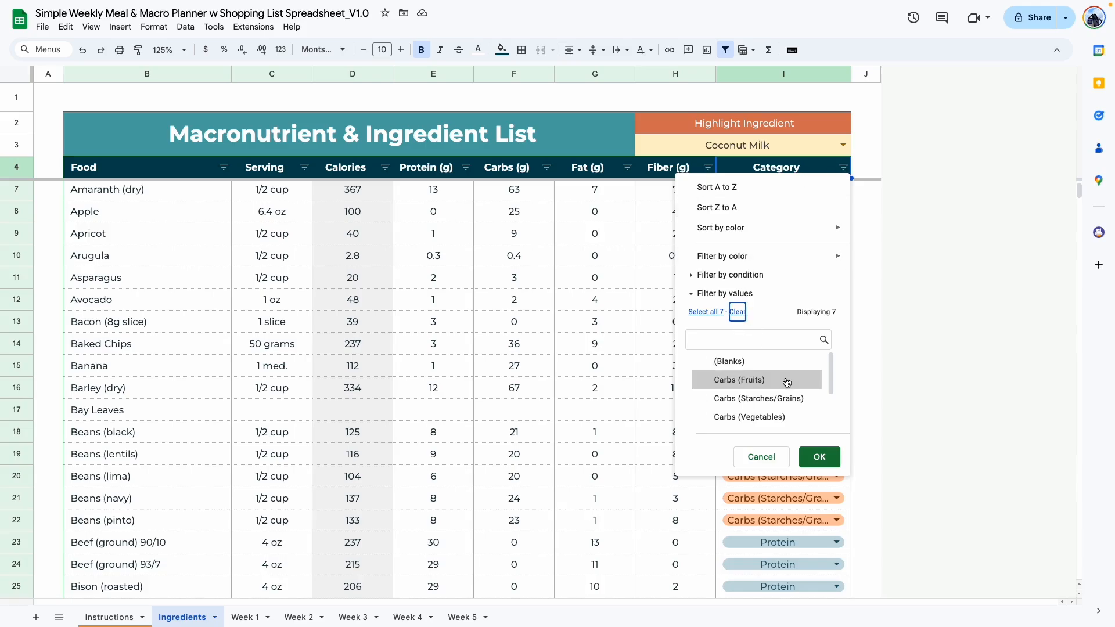
scroll(778, 380, "down", 2)
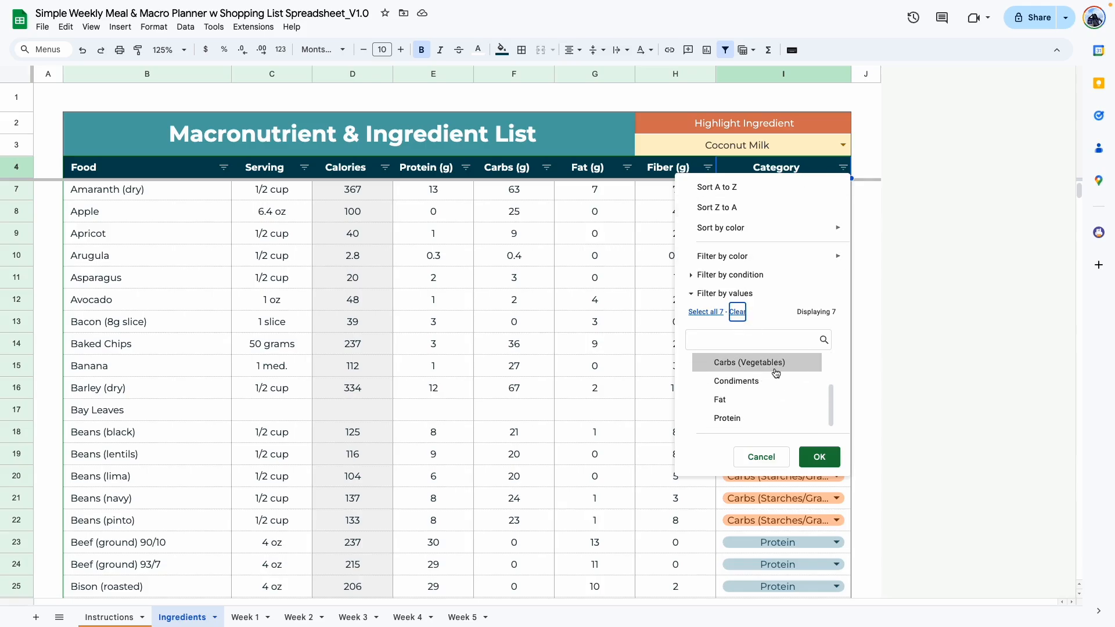
left_click(721, 401)
left_click(819, 457)
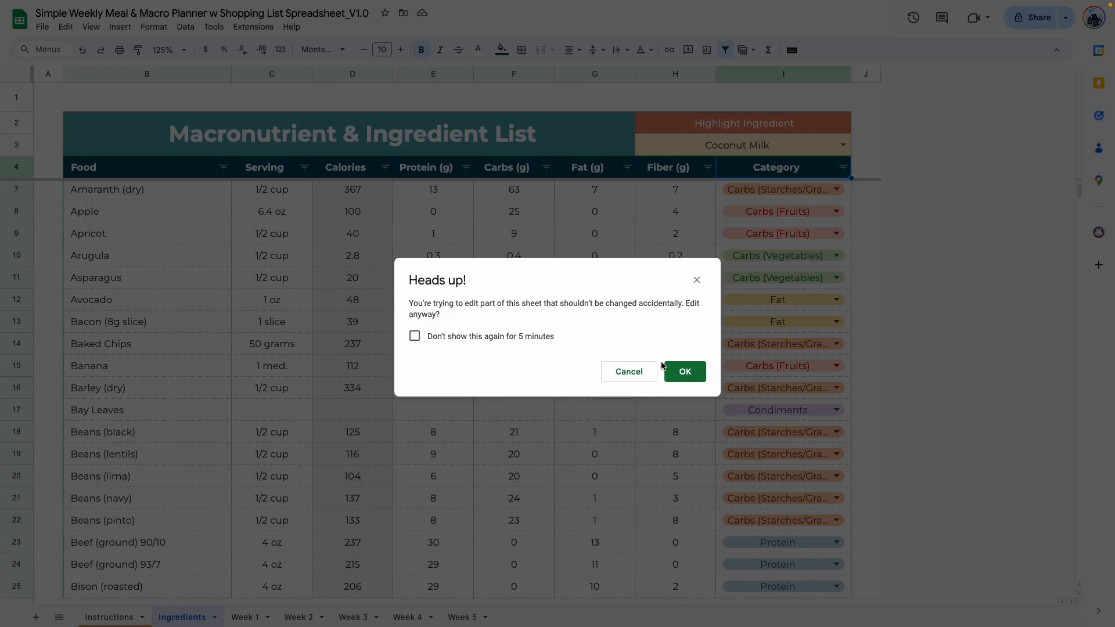
left_click(414, 336)
left_click(683, 372)
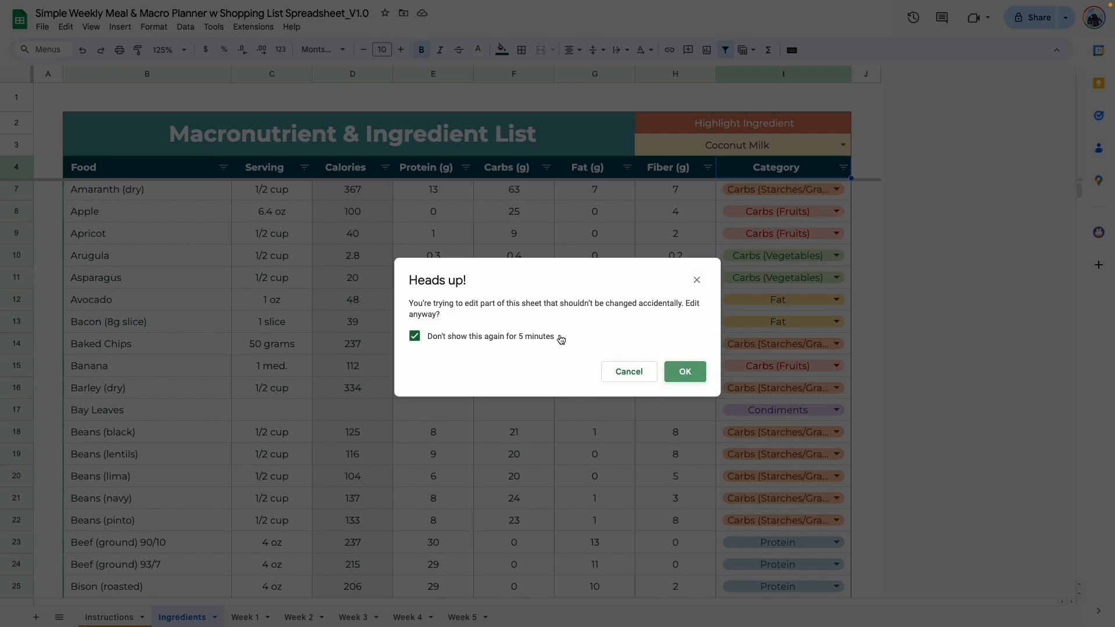
scroll(763, 321, "down", 10)
scroll(763, 322, "up", 10)
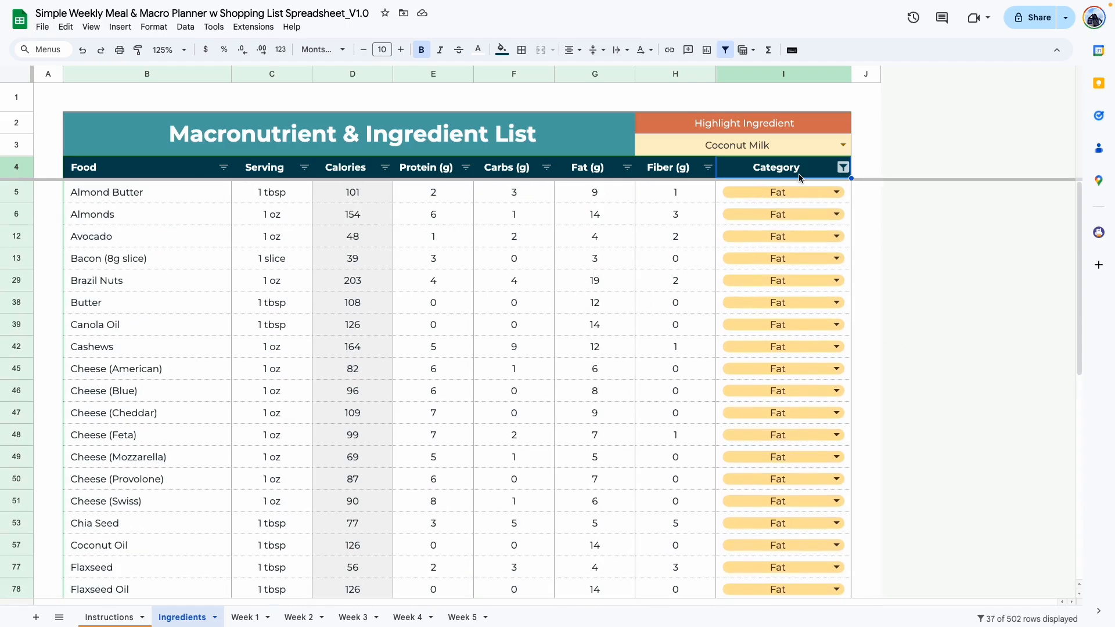
scroll(748, 272, "down", 1)
scroll(598, 273, "down", 5)
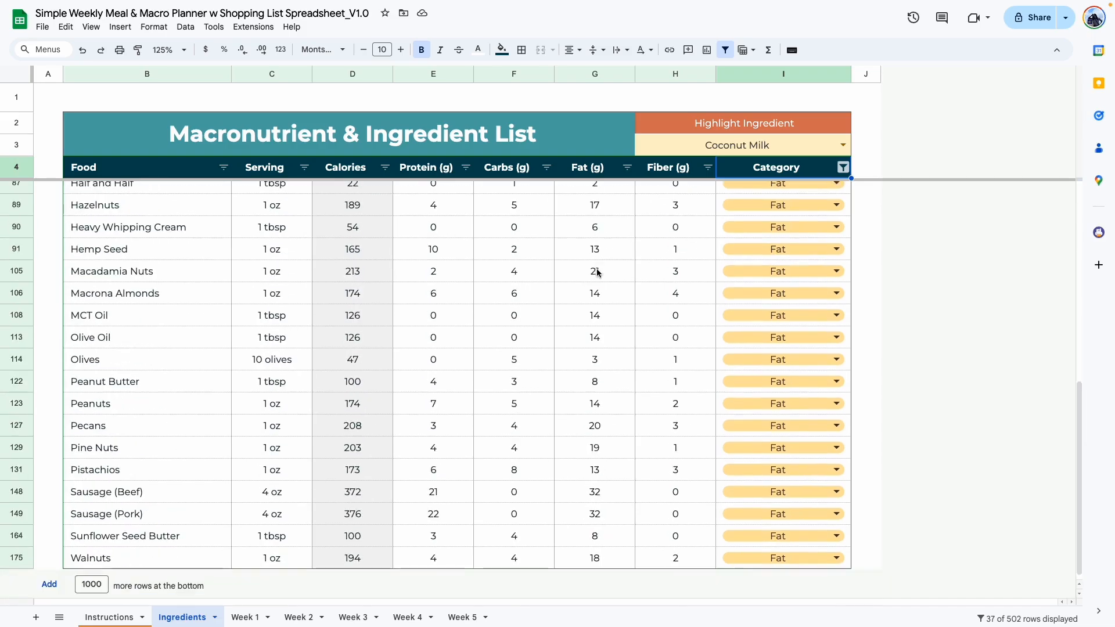
Reset the Category column filter to include all categories.
scroll(598, 272, "up", 5)
left_click(842, 169)
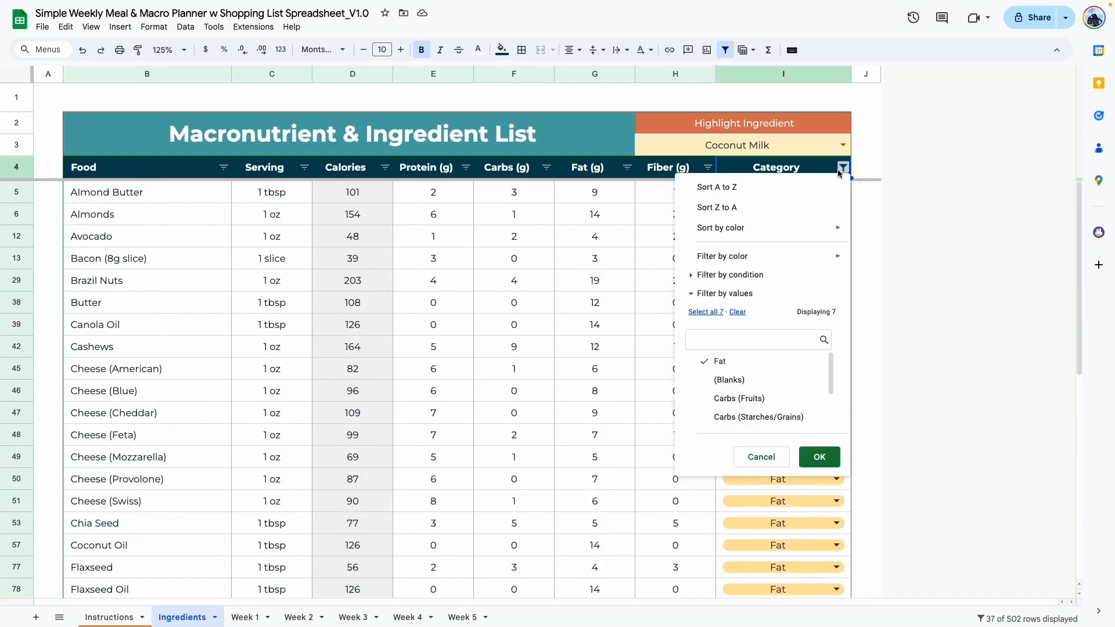
left_click(701, 313)
left_click(820, 457)
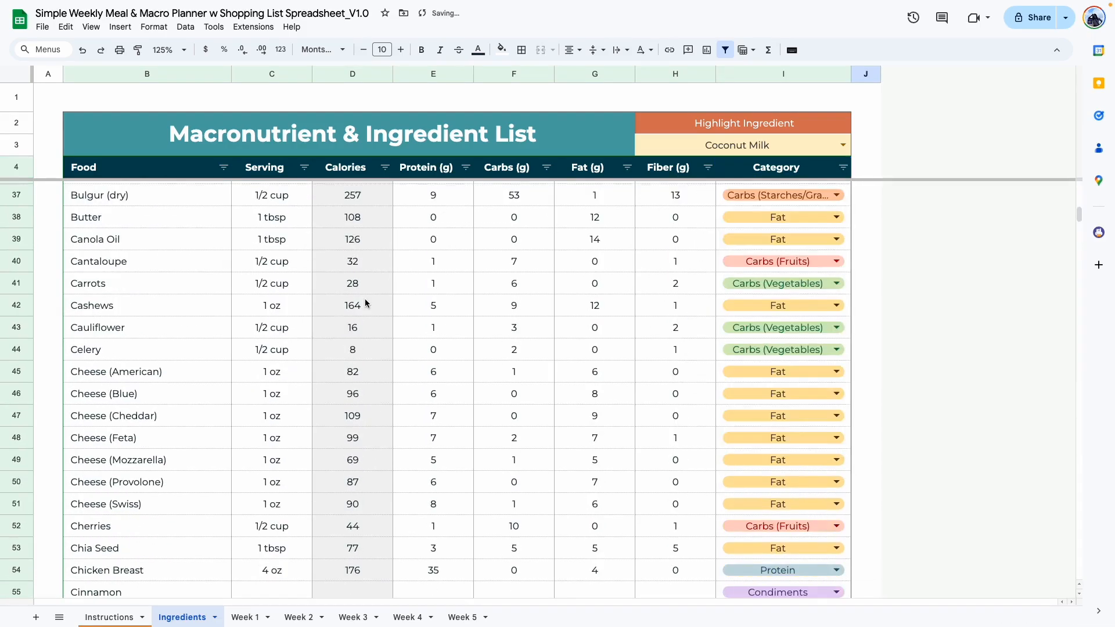
Look over the Week 1 sheet and the Week 2 sheet, including Week 2's first Manual List dropdown.
left_click(244, 618)
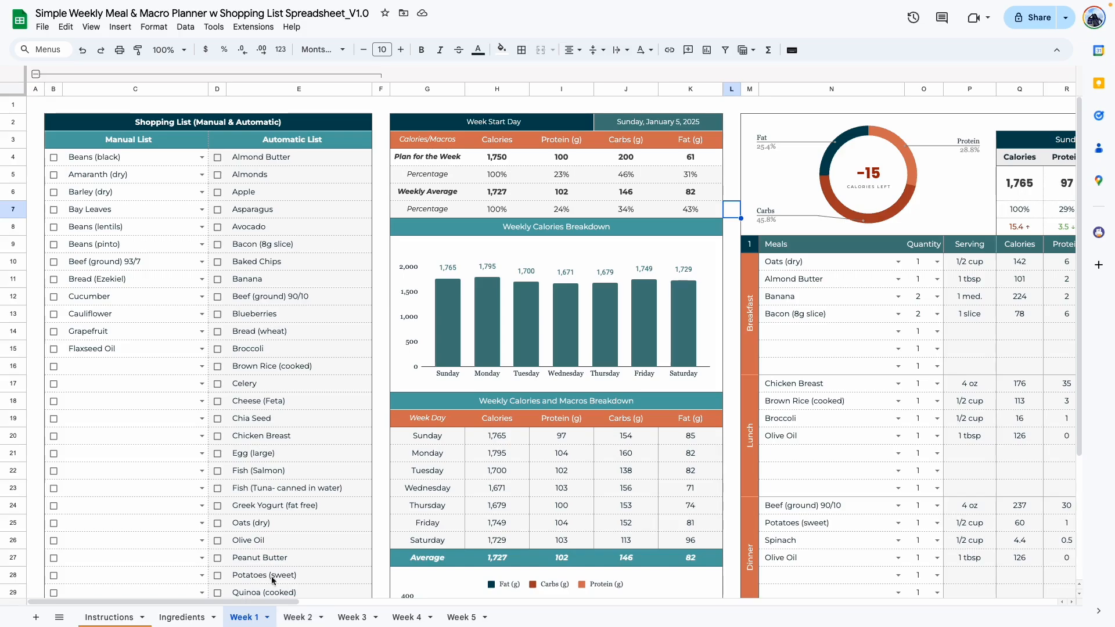
left_click_drag(250, 606, 209, 608)
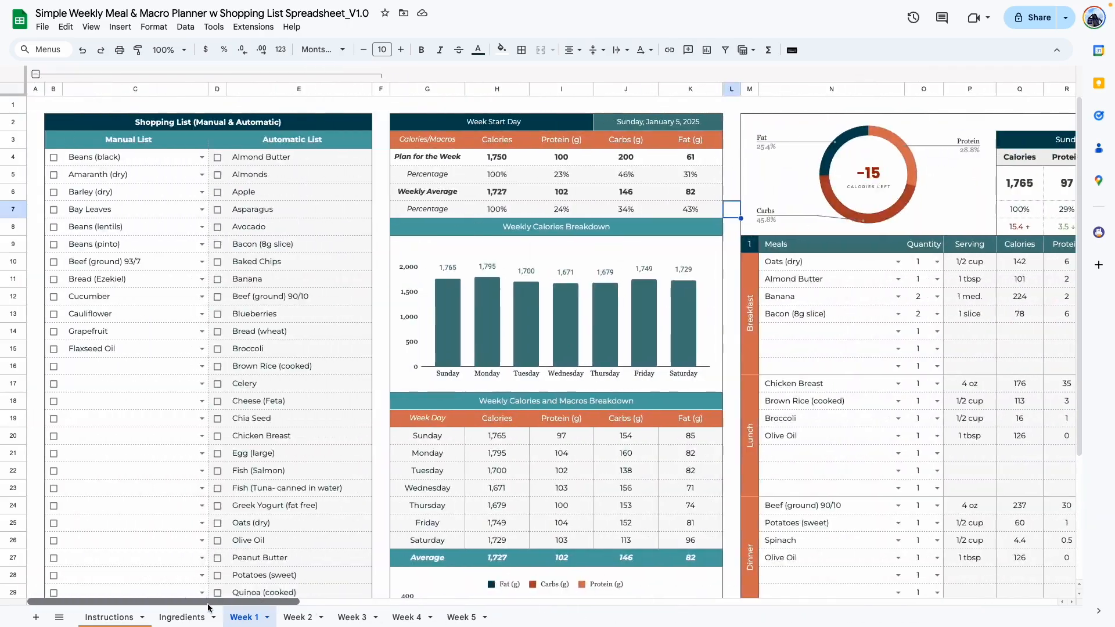
left_click(297, 618)
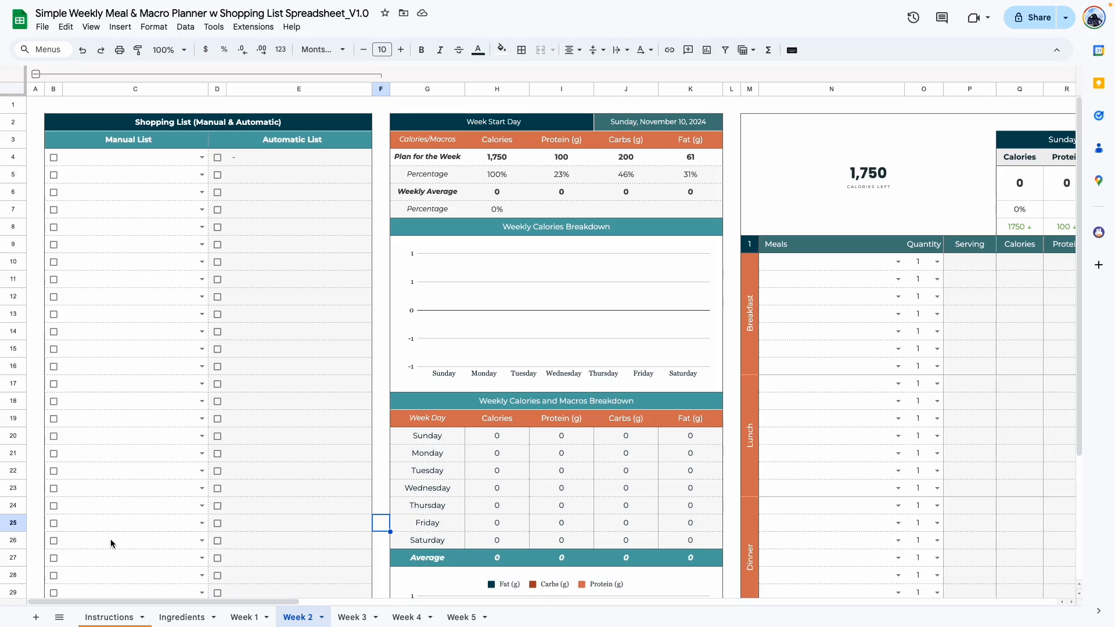
left_click(204, 160)
left_click(264, 173)
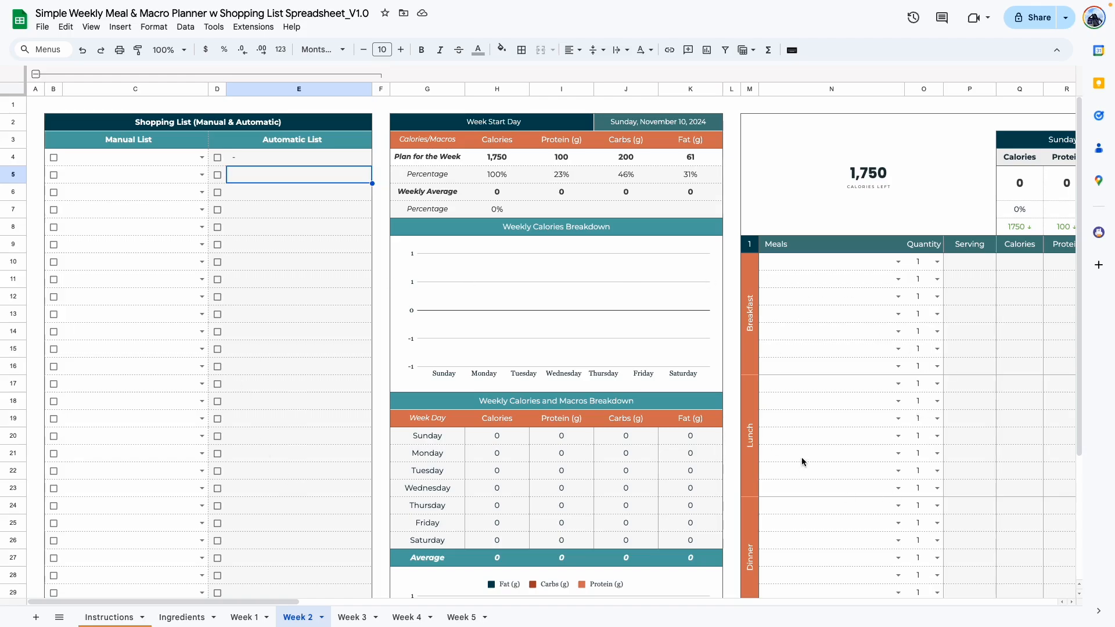
Set the Week 2 Week Start Day to Sunday, January 5, 2025.
left_click_drag(269, 601, 351, 607)
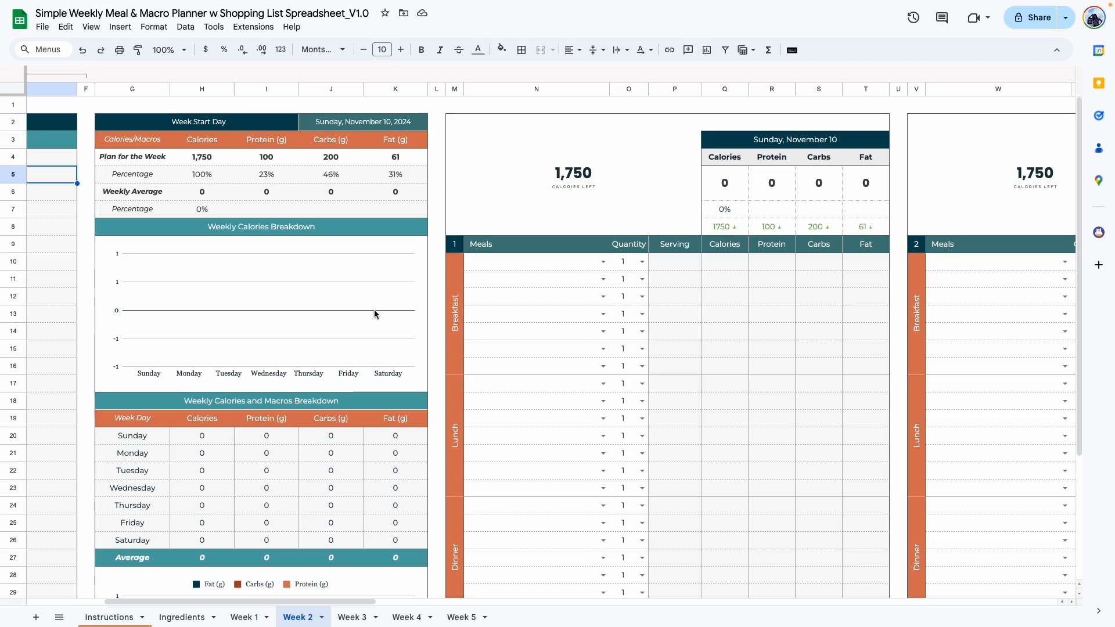
double_click(342, 126)
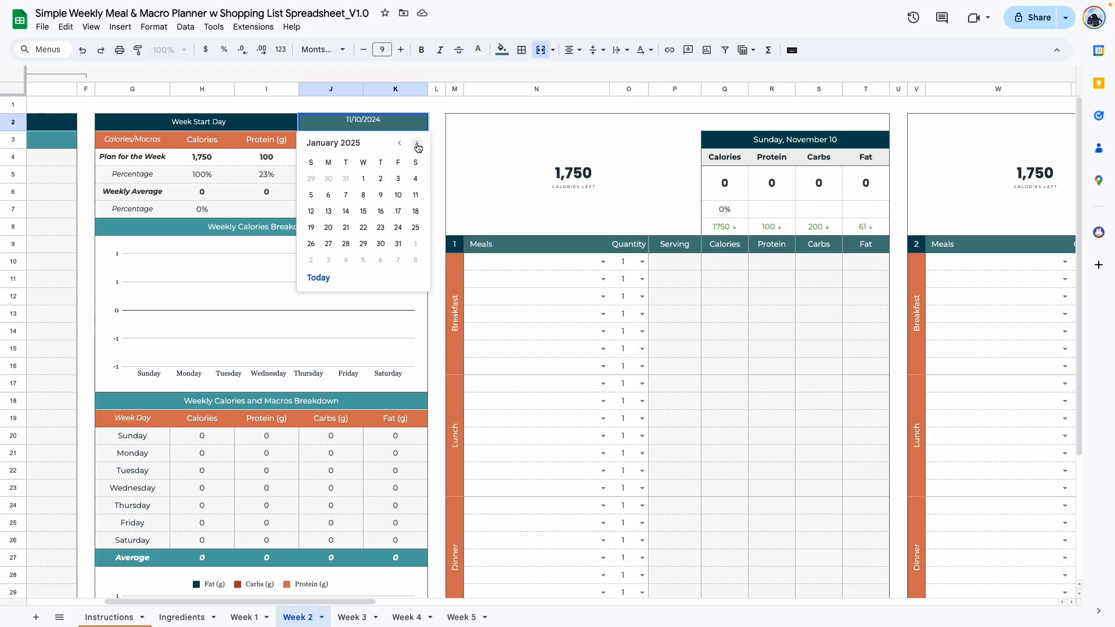
left_click(312, 195)
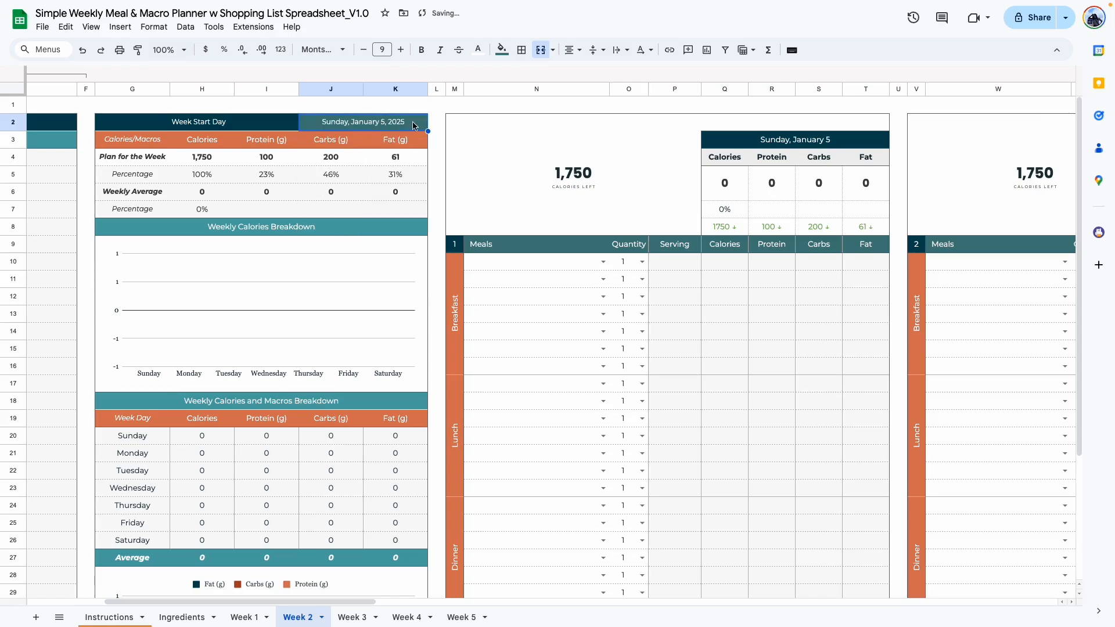
left_click(432, 173)
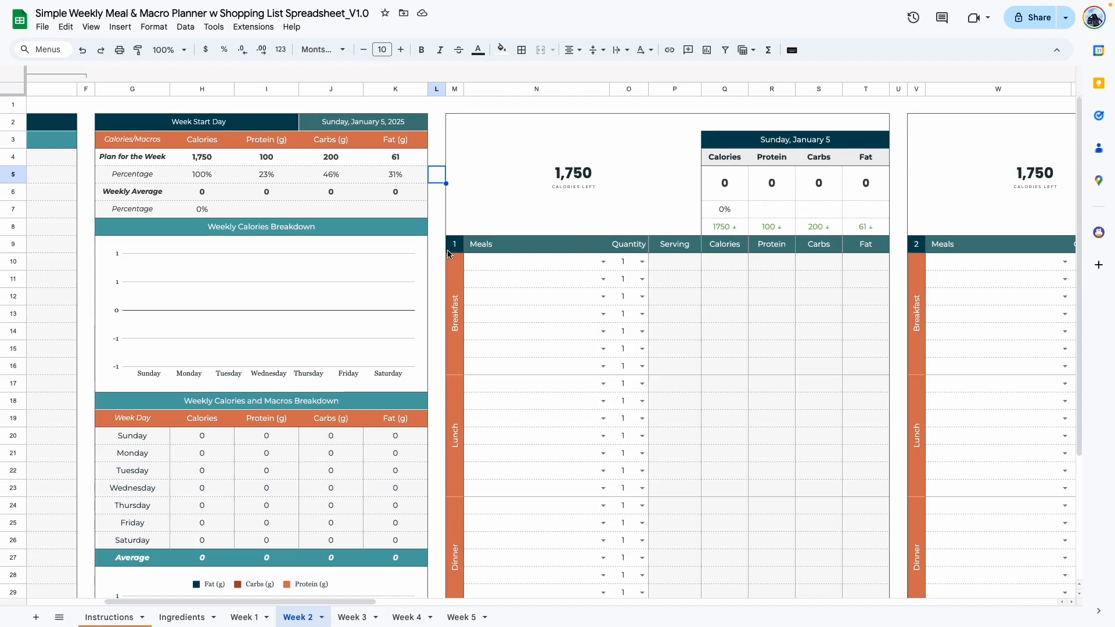
Look over Week 2's daily meal sections, the weekly plan and percentage rows, and the Automatic List of the shopping list.
left_click_drag(369, 602, 504, 601)
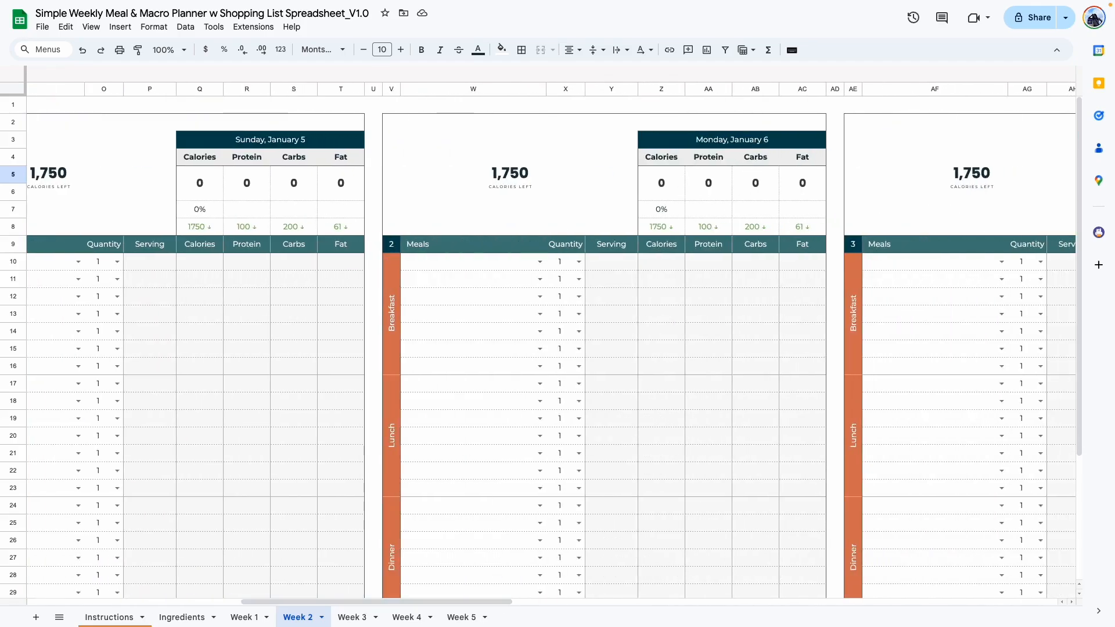
left_click_drag(443, 601, 522, 614)
scroll(525, 180, "left", 20)
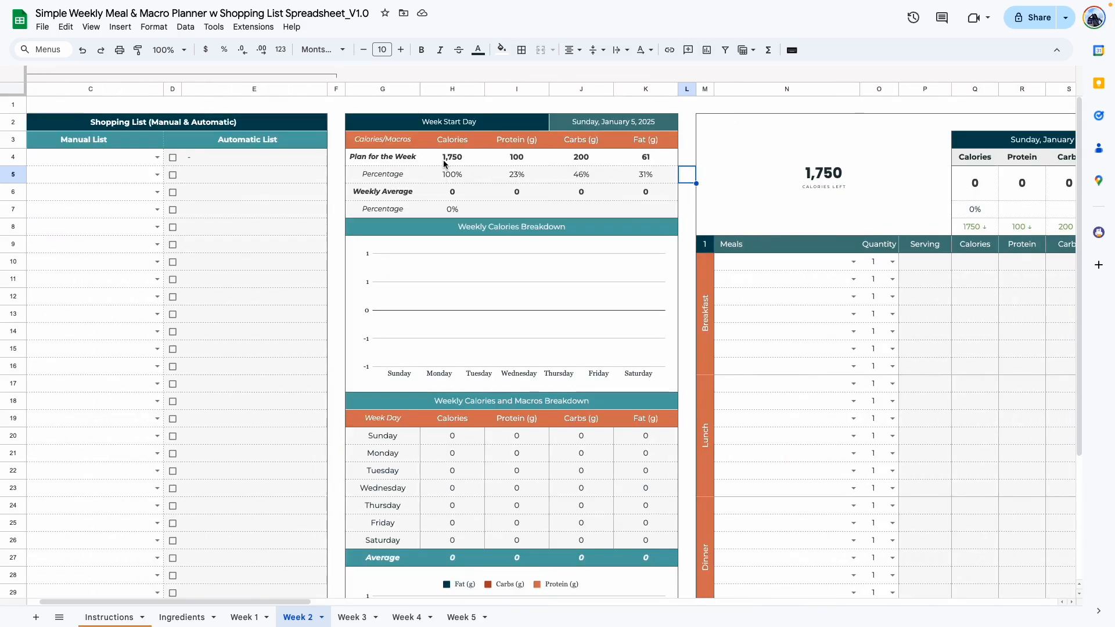
left_click_drag(444, 158, 636, 159)
left_click_drag(350, 173, 635, 217)
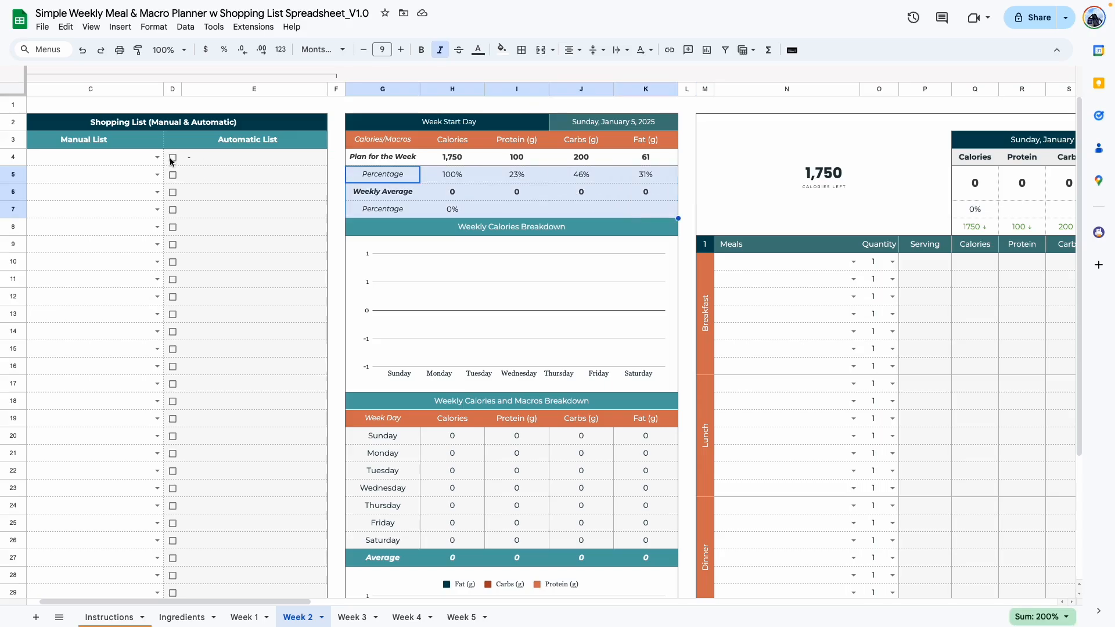
left_click_drag(169, 155, 296, 430)
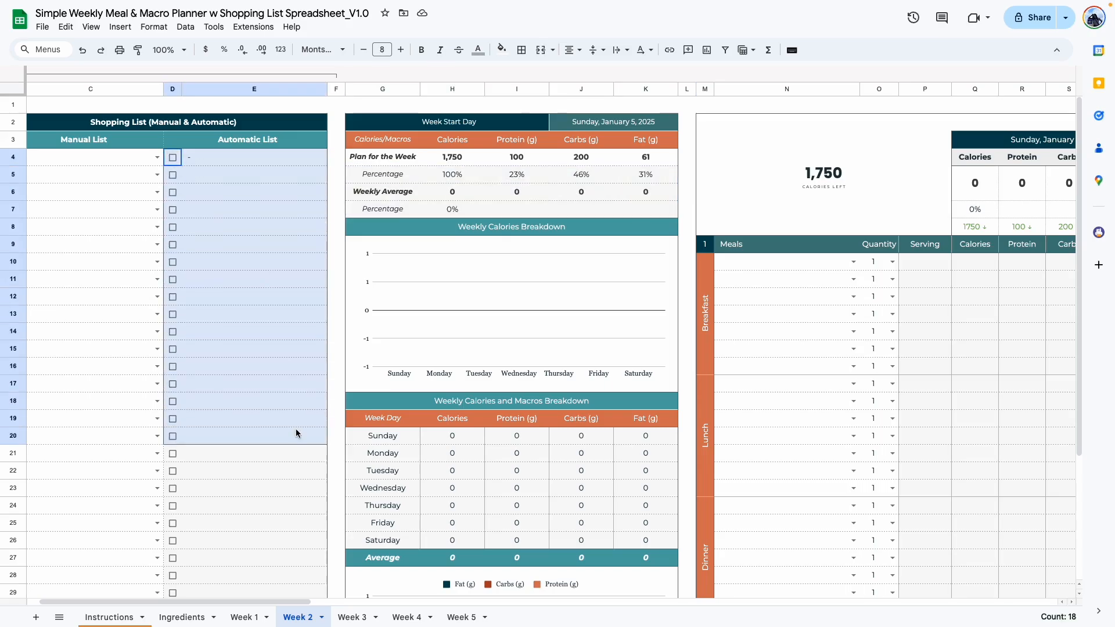
left_click(334, 388)
Clear the Calories, Protein, Carbs and Fat values in the Plan for the Week row.
left_click(169, 50)
left_click(167, 165)
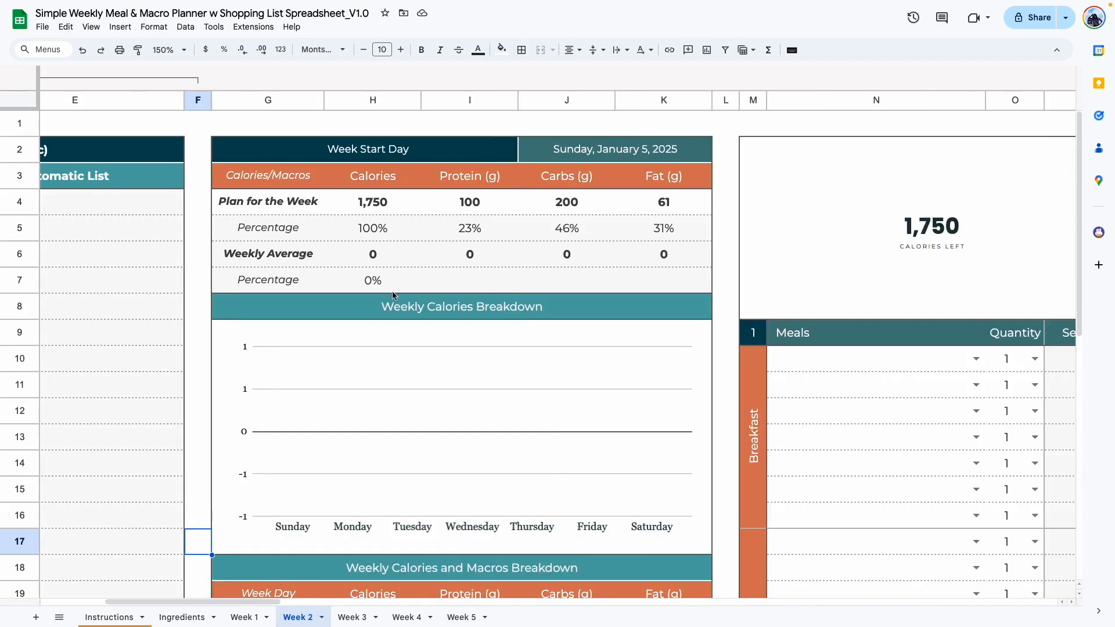
left_click(367, 208)
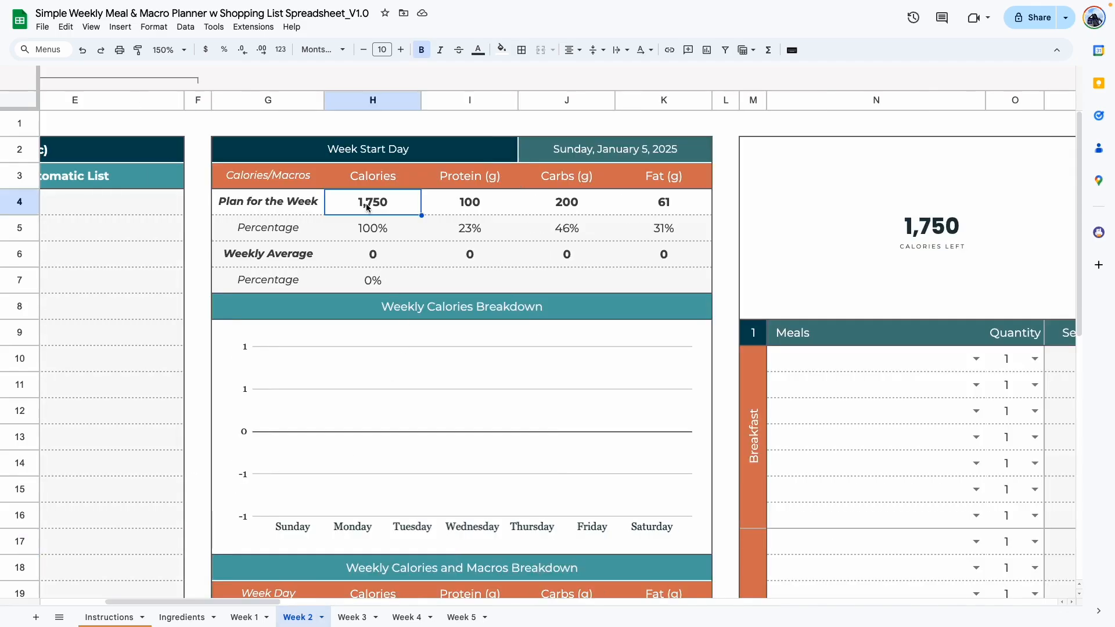
left_click_drag(367, 208, 642, 206)
key("Delete")
Set the Plan for the Week calories to 2100 and protein to 150 g.
left_click(400, 211)
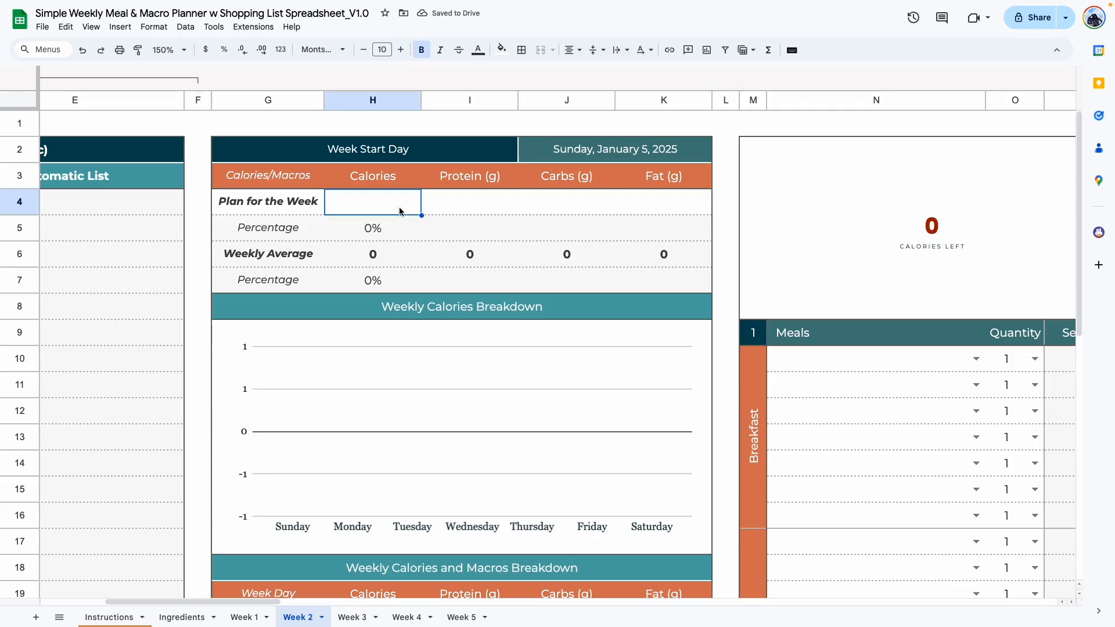
key("Return")
type("2100")
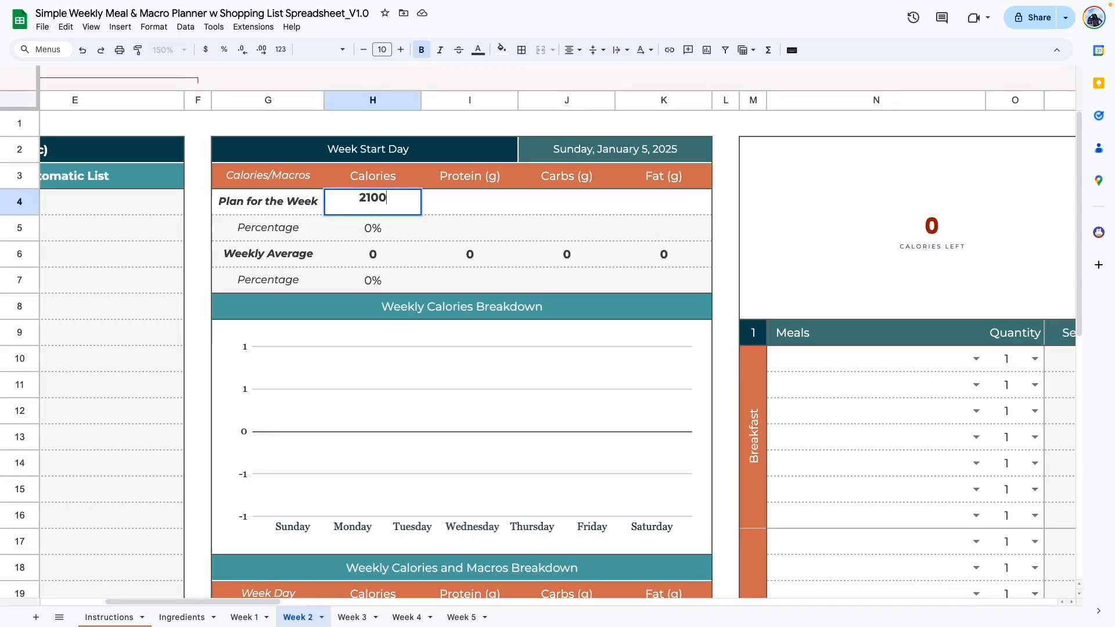
left_click(448, 201)
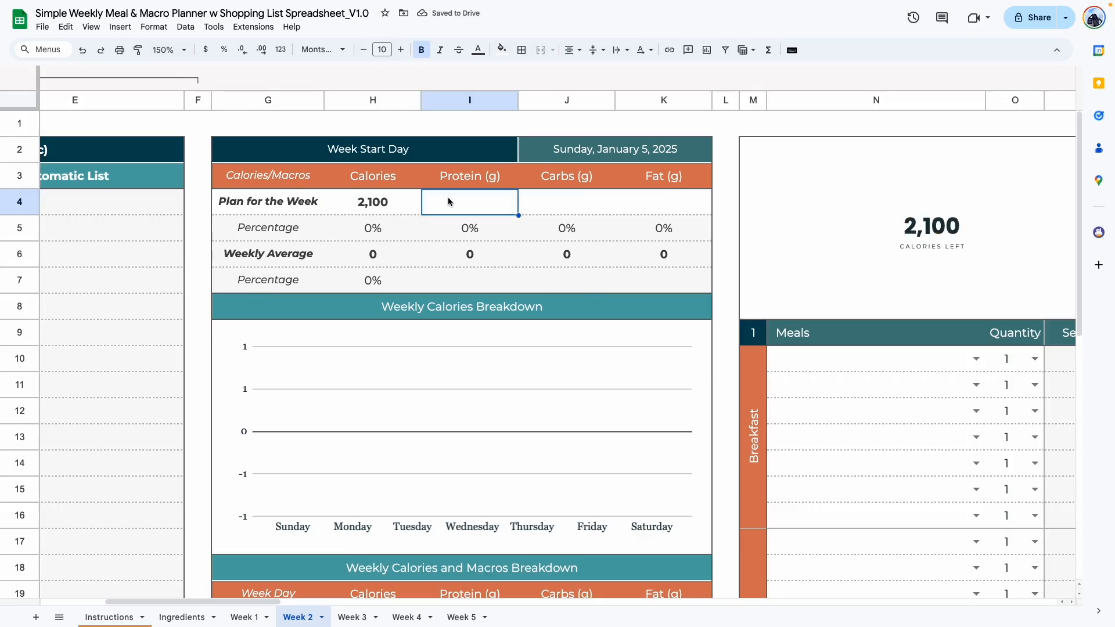
type("150")
key("Return")
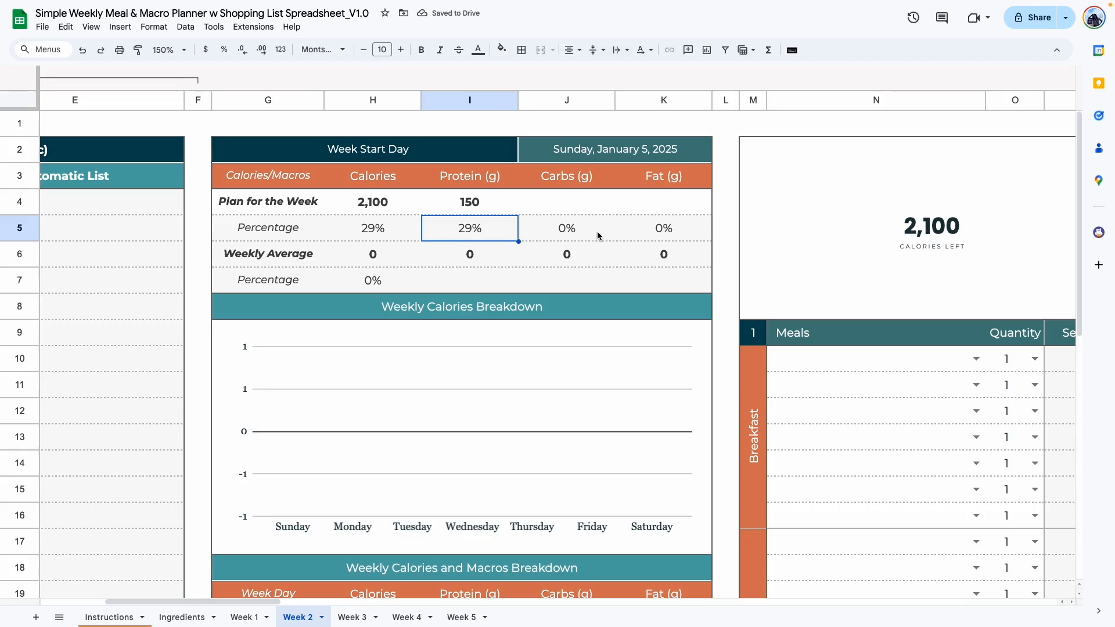
Set the Plan for the Week carbs to 250 g and fat to 70 g.
left_click(570, 210)
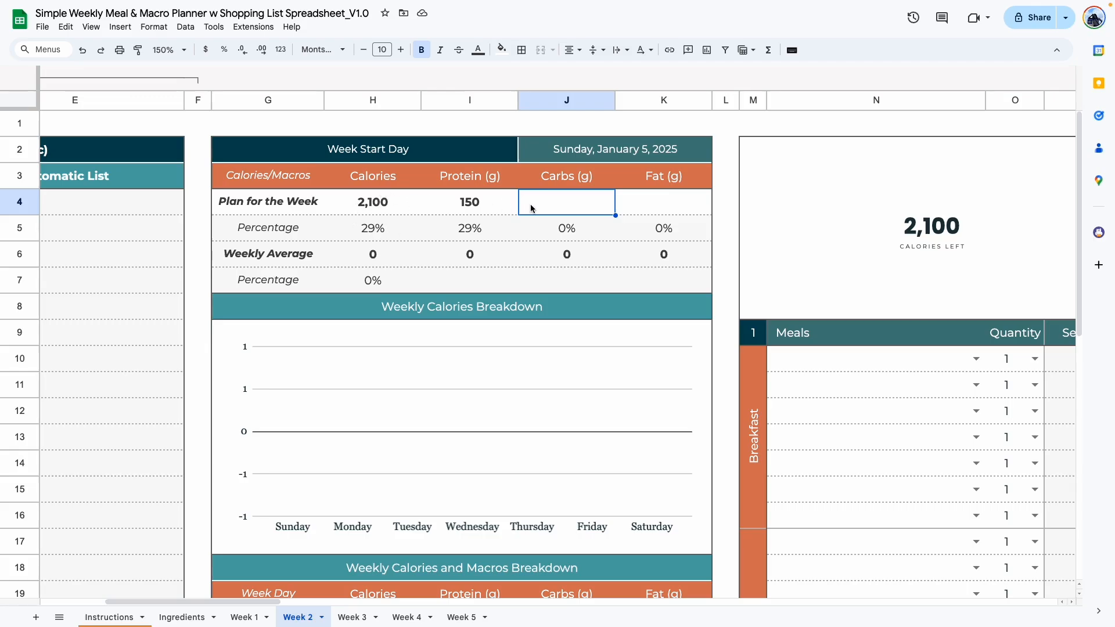
type("250")
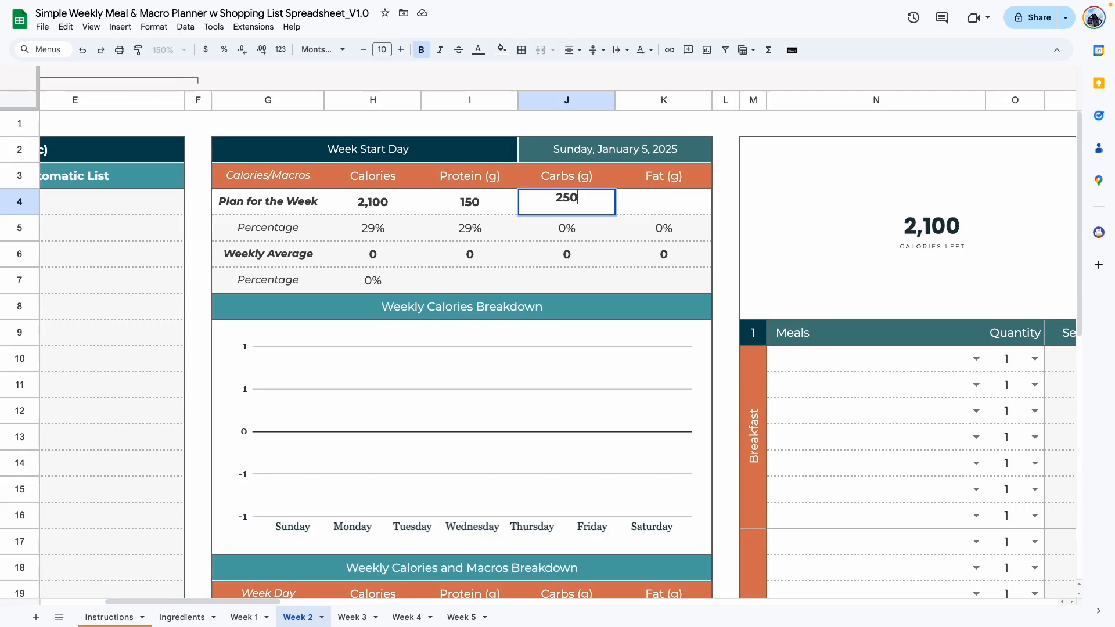
key("Return")
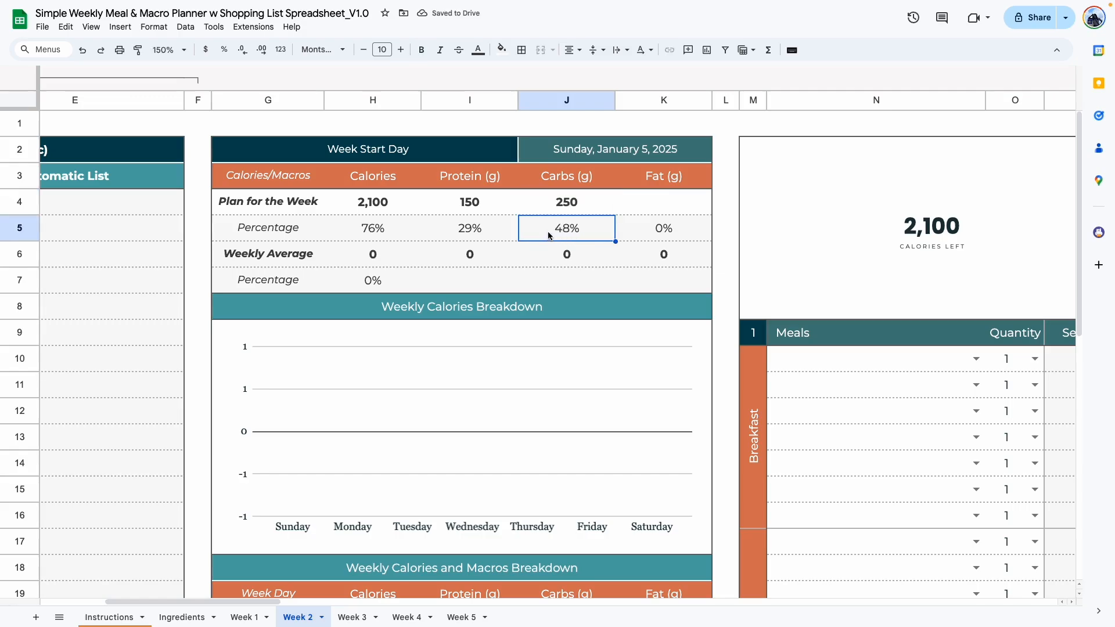
left_click(657, 211)
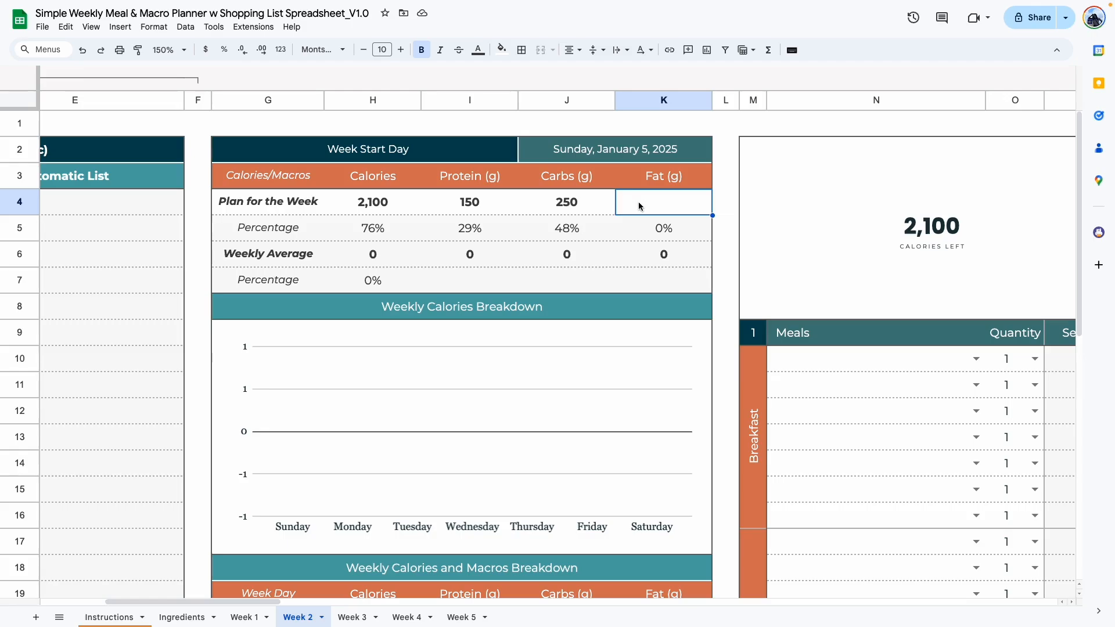
type("70")
key("Return")
left_click(572, 278)
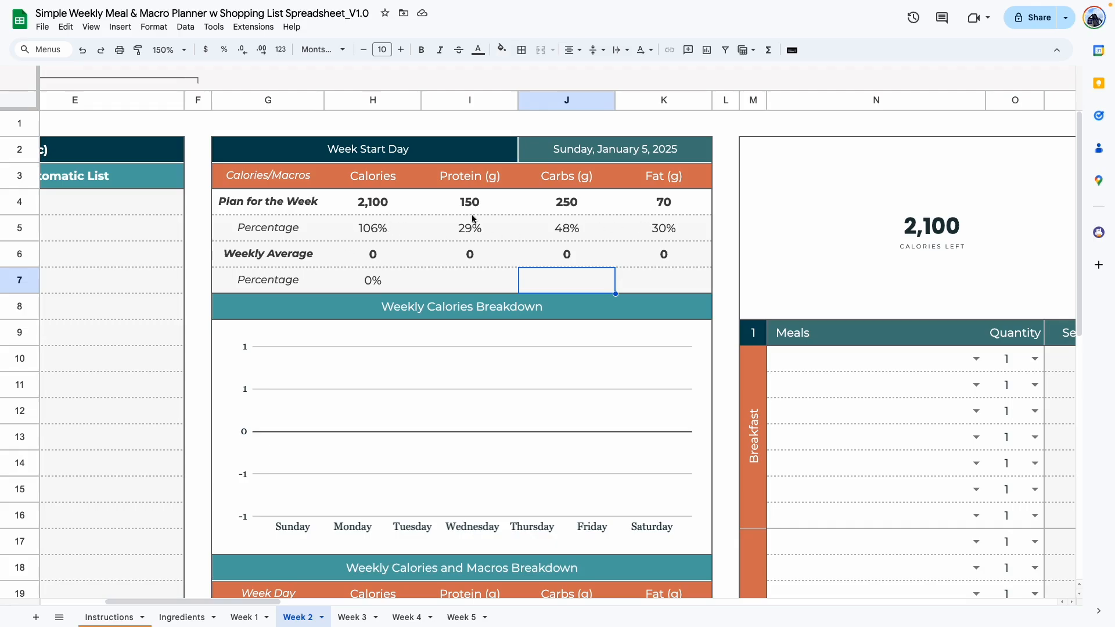
Check the plan's calorie percentage and change the planned carbs to 240 g and fat to 60 g.
left_click(668, 205)
key("Left")
key("Left")
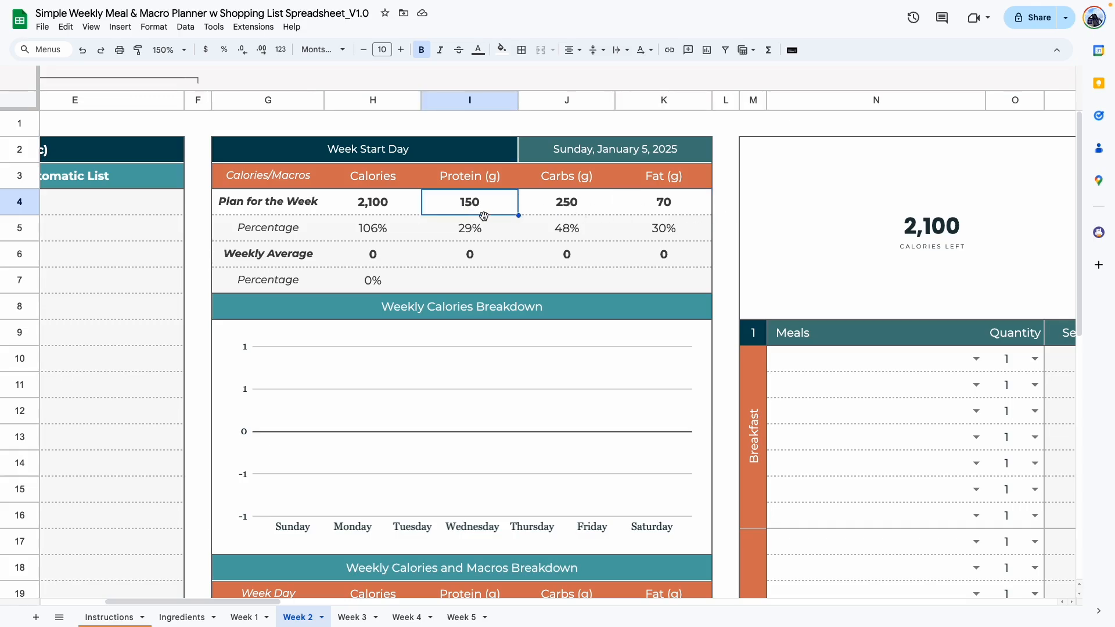
left_click(373, 230)
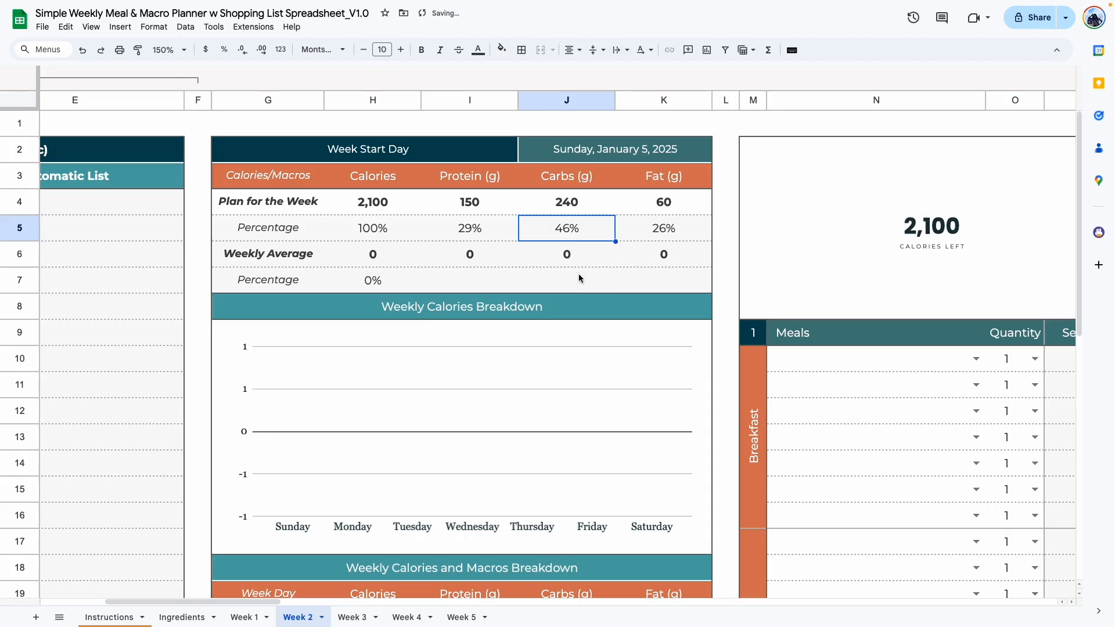
left_click(581, 280)
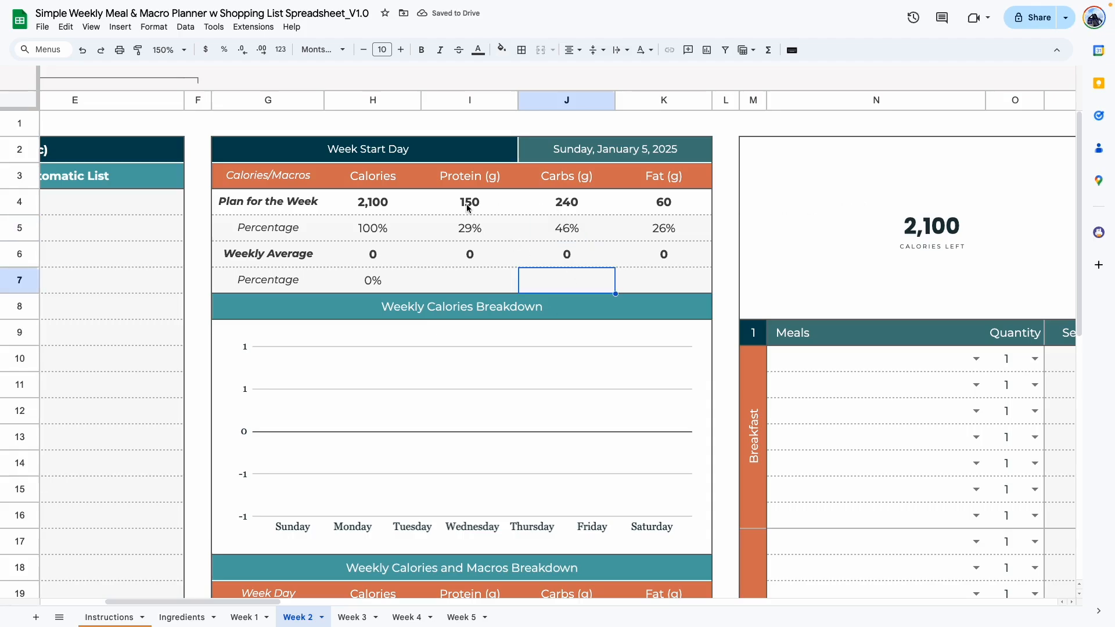
Examine the Plan for the Week targets against their percentage and weekly average rows, and the breakdown below.
left_click(468, 207)
key("Right")
key("Right")
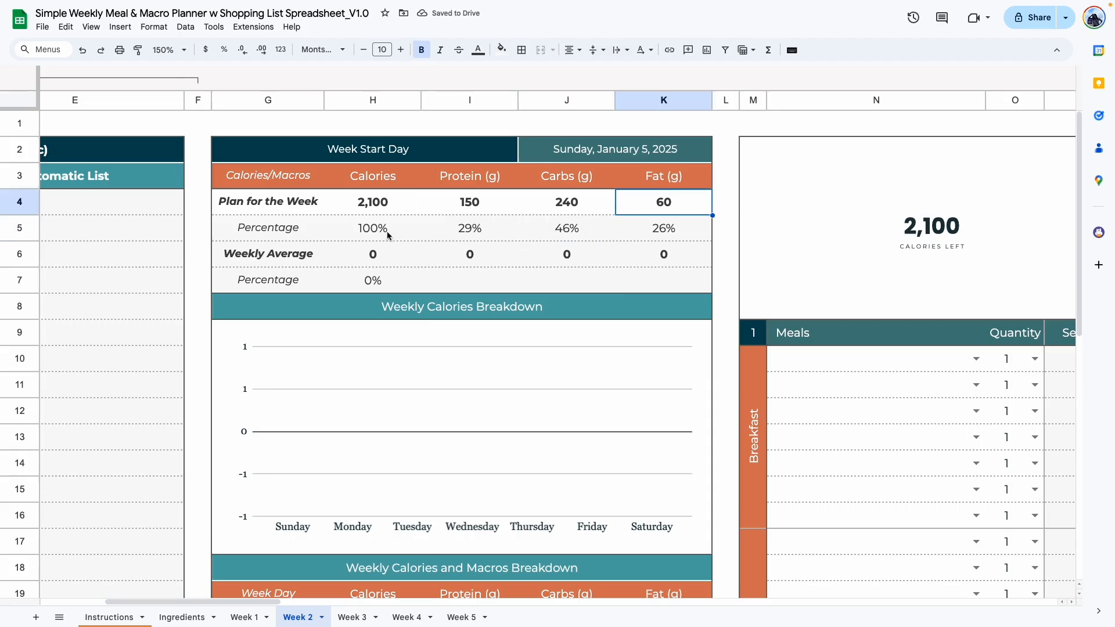
left_click(498, 276)
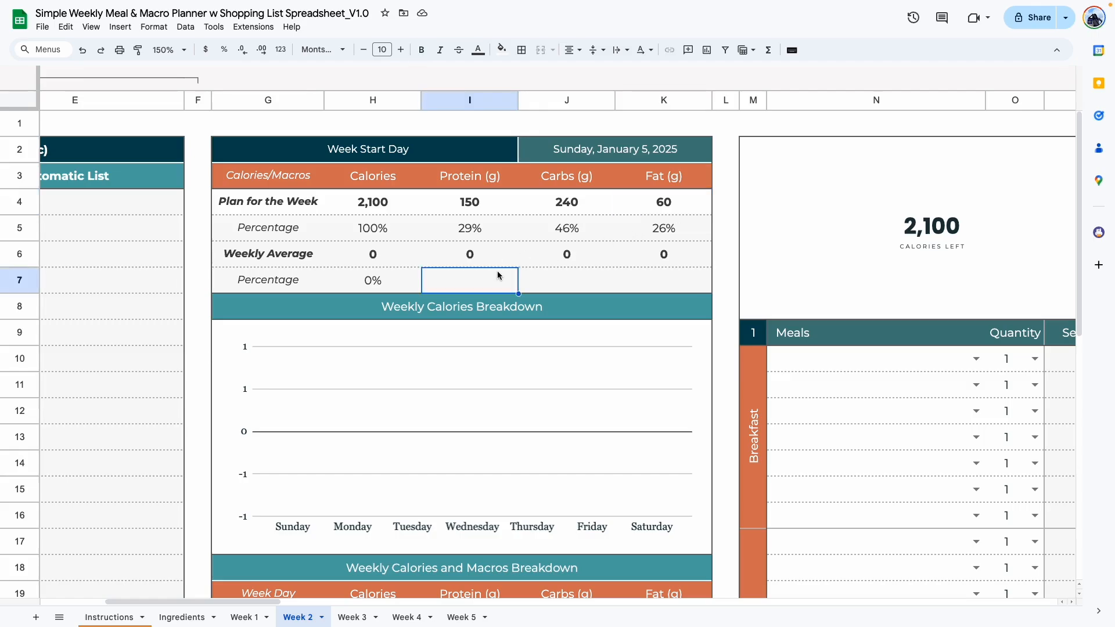
left_click_drag(461, 232, 660, 231)
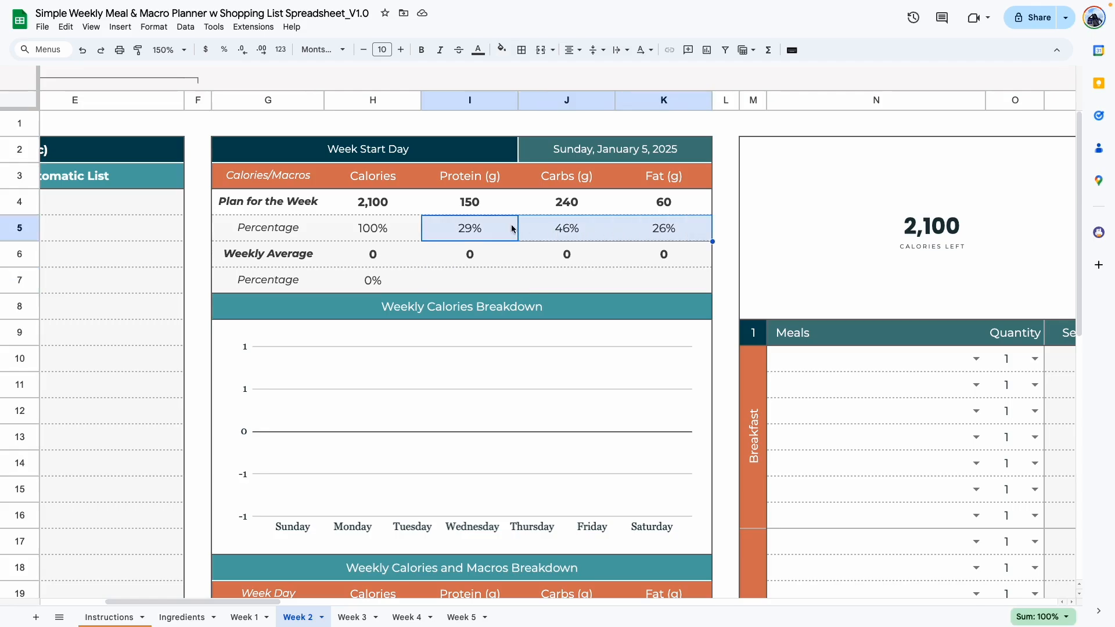
left_click(467, 202)
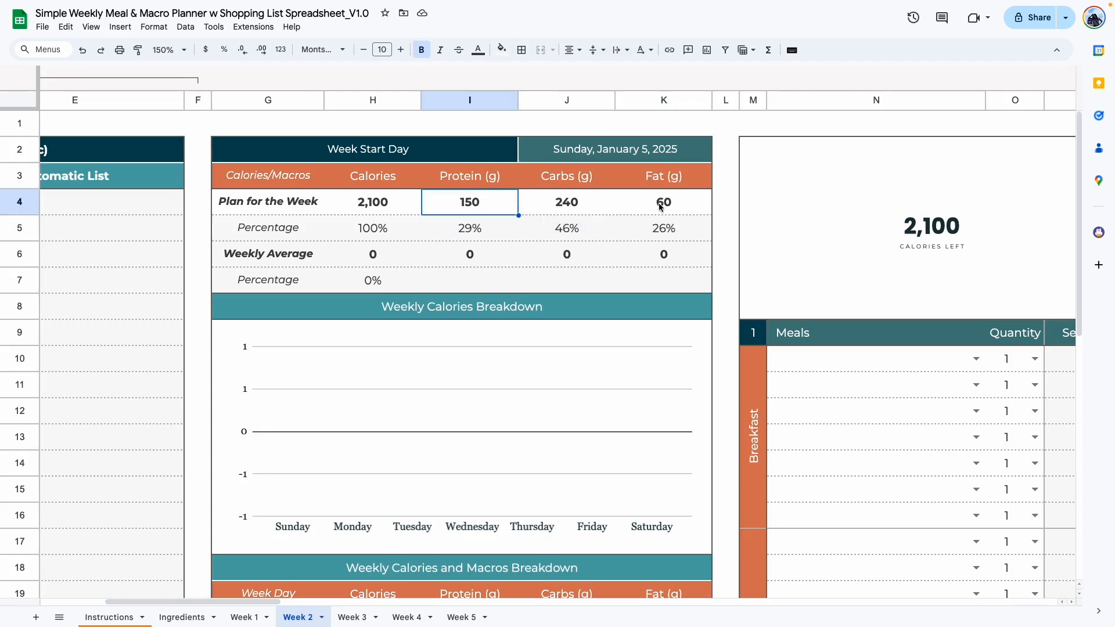
left_click(416, 223)
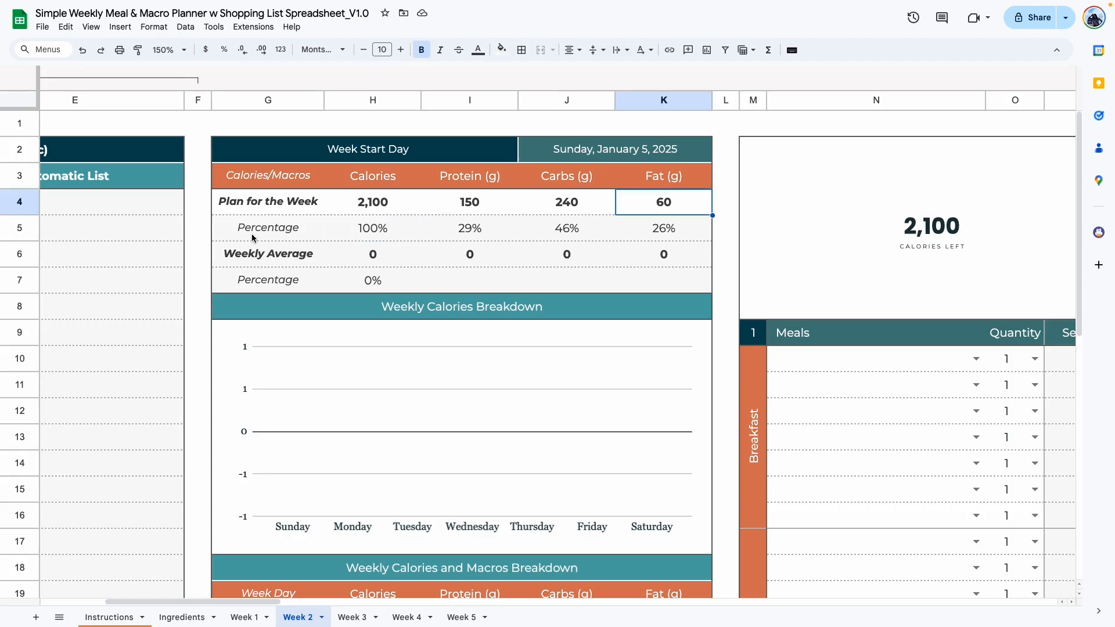
left_click_drag(238, 228, 679, 290)
left_click_drag(405, 209, 662, 204)
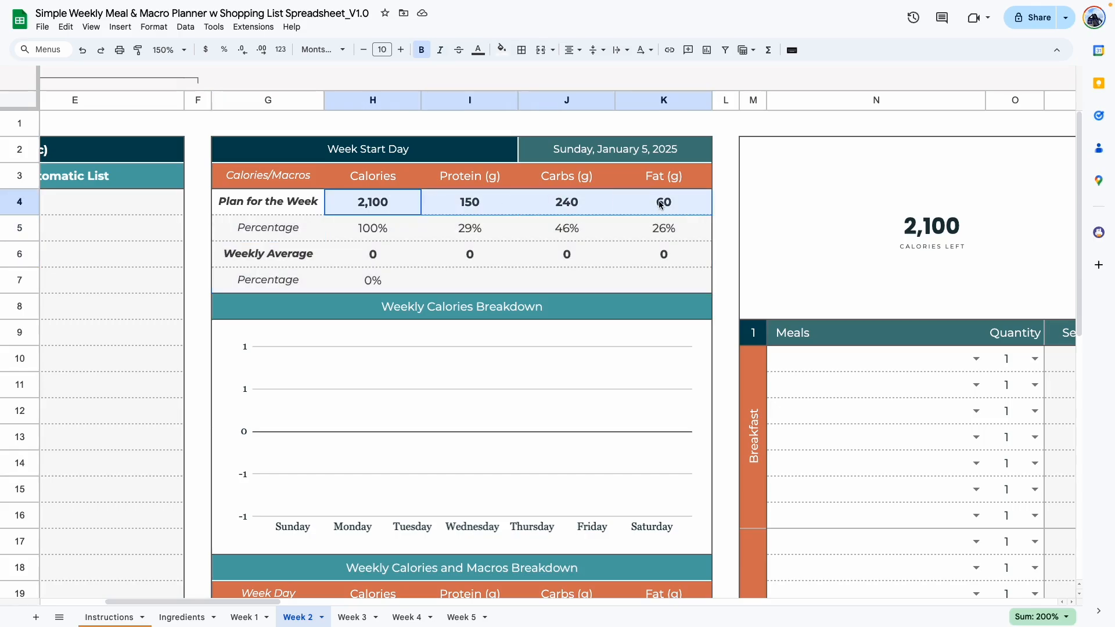
left_click_drag(276, 206, 652, 205)
left_click(722, 277)
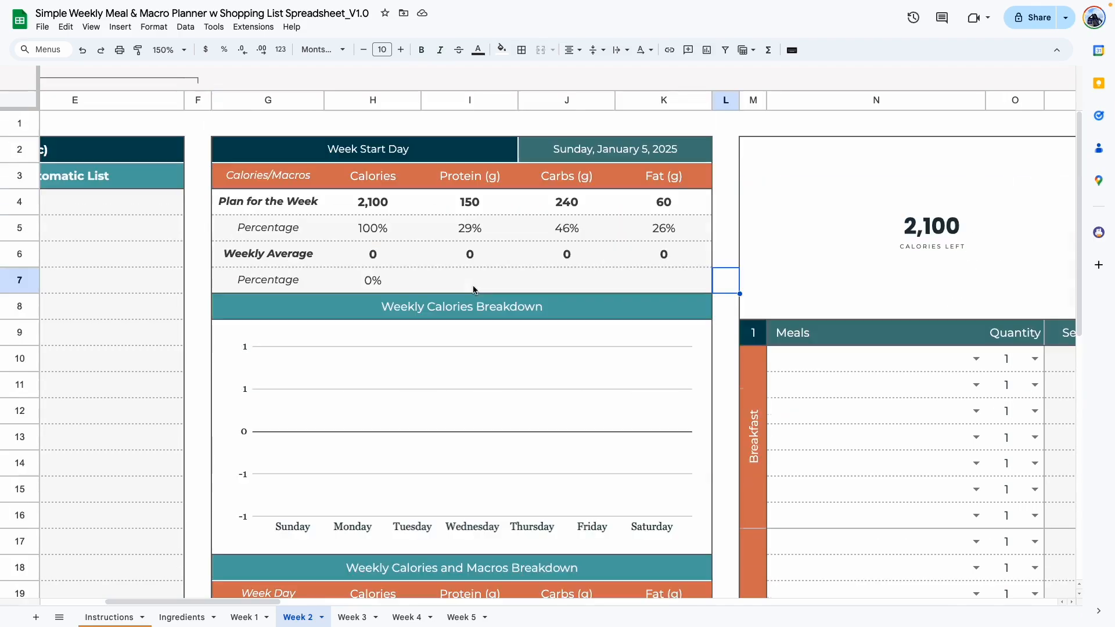
scroll(472, 259, "down", 5)
scroll(473, 273, "up", 5)
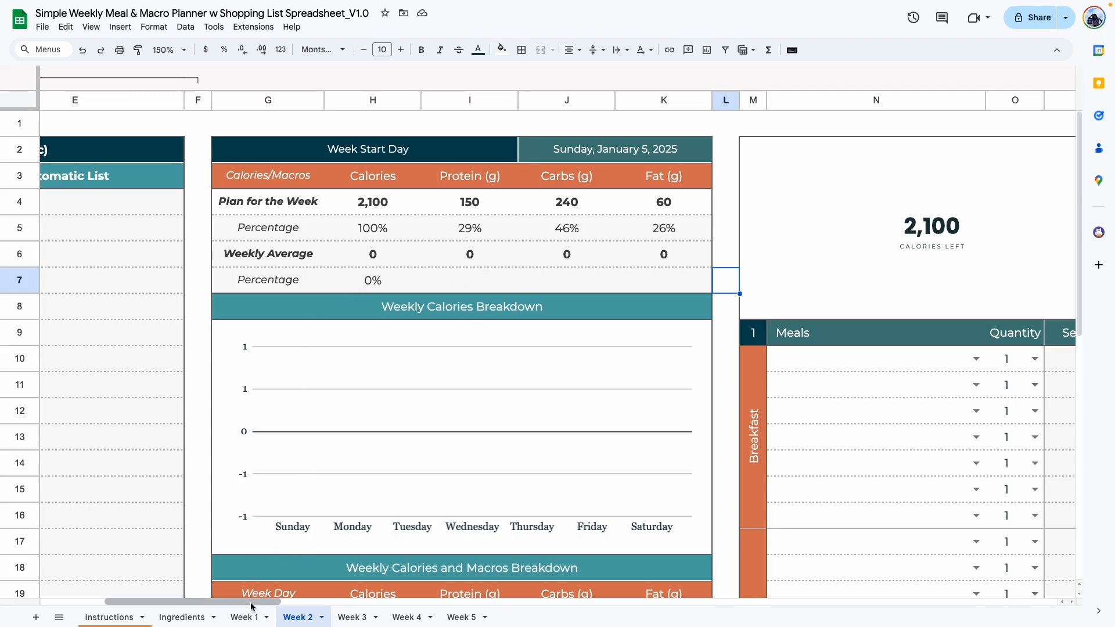
Compare Sunday's remaining calorie and macro targets with the Plan for the Week values.
left_click_drag(250, 603, 249, 603)
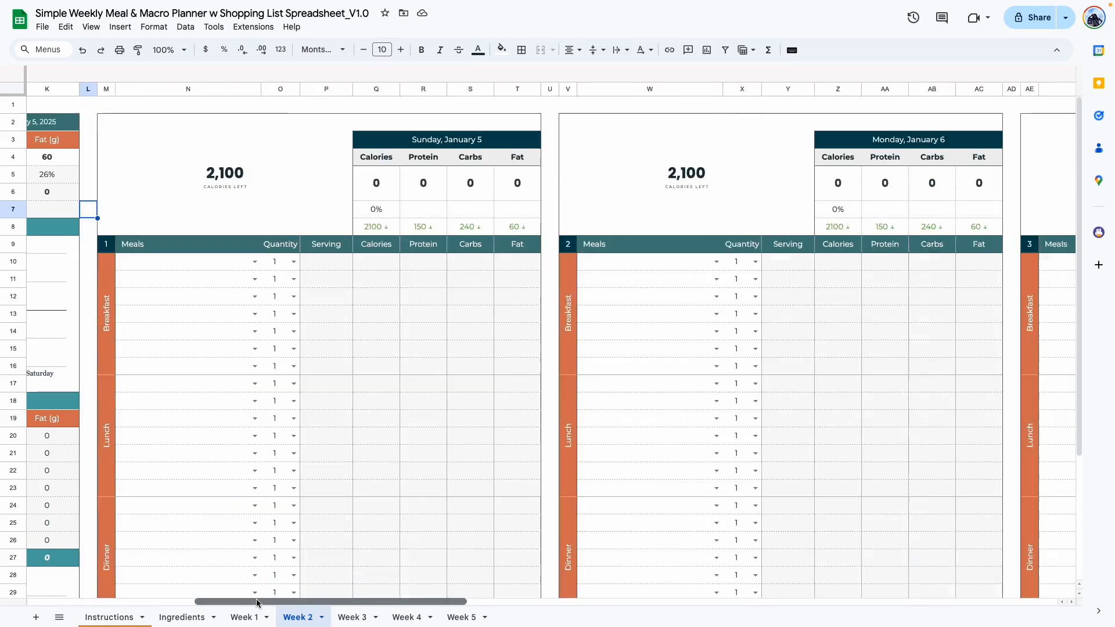
left_click_drag(257, 600, 259, 601)
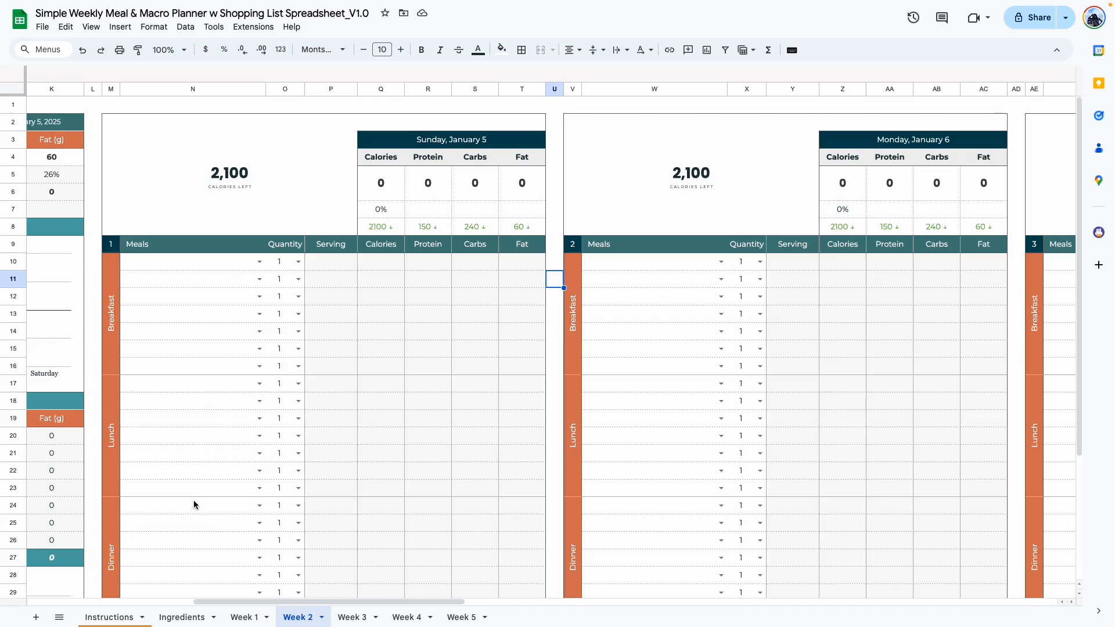
left_click_drag(520, 227, 383, 227)
left_click(544, 283)
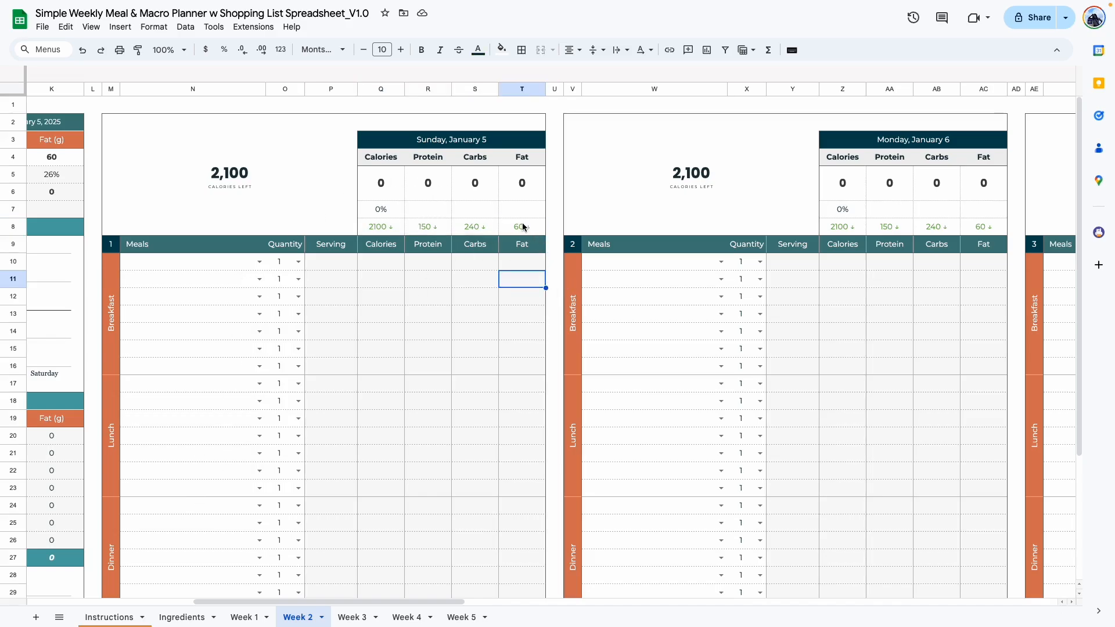
left_click_drag(522, 224, 414, 225)
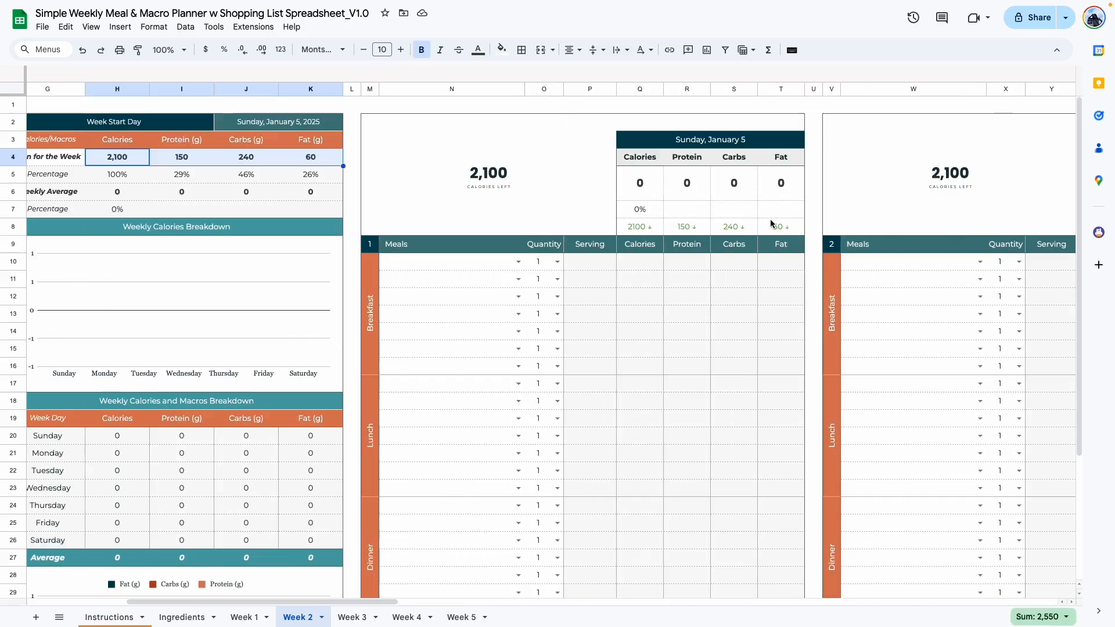
left_click_drag(778, 225, 672, 225)
left_click_drag(328, 159, 118, 158)
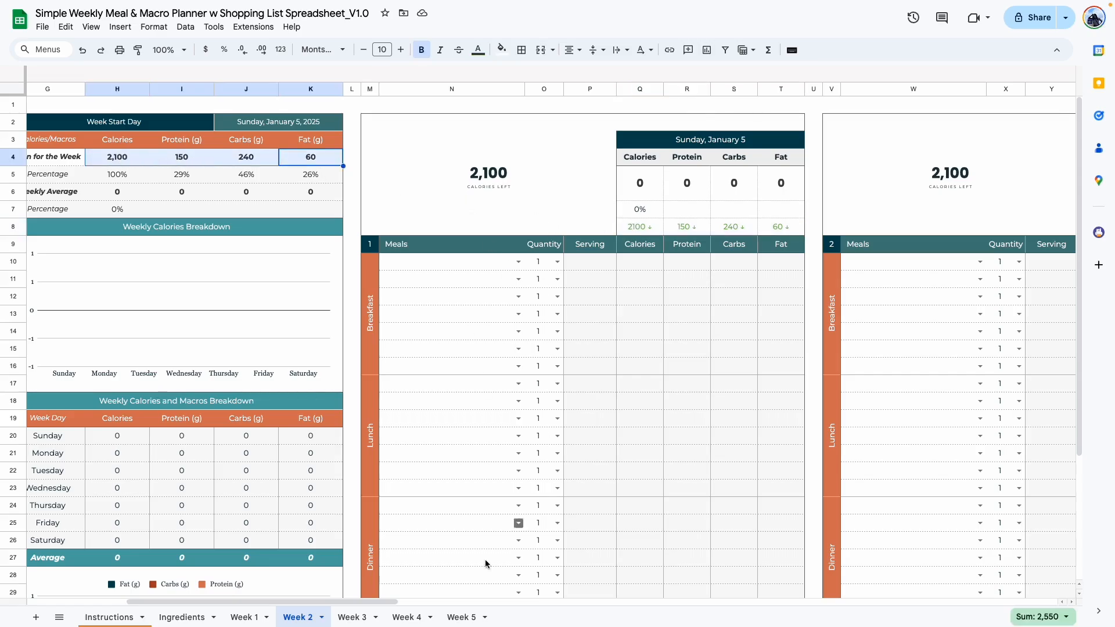
Add Almond Butter and Banana as the first two items of Sunday's breakfast in Week 2.
scroll(401, 603, "right", 3)
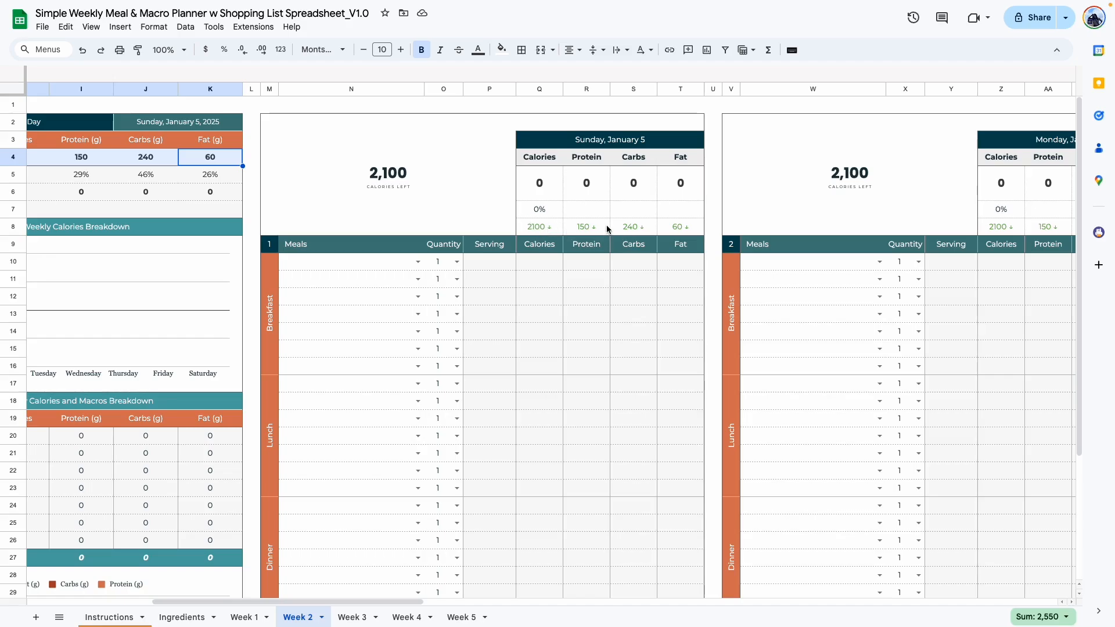
left_click(418, 261)
left_click(311, 283)
left_click(418, 279)
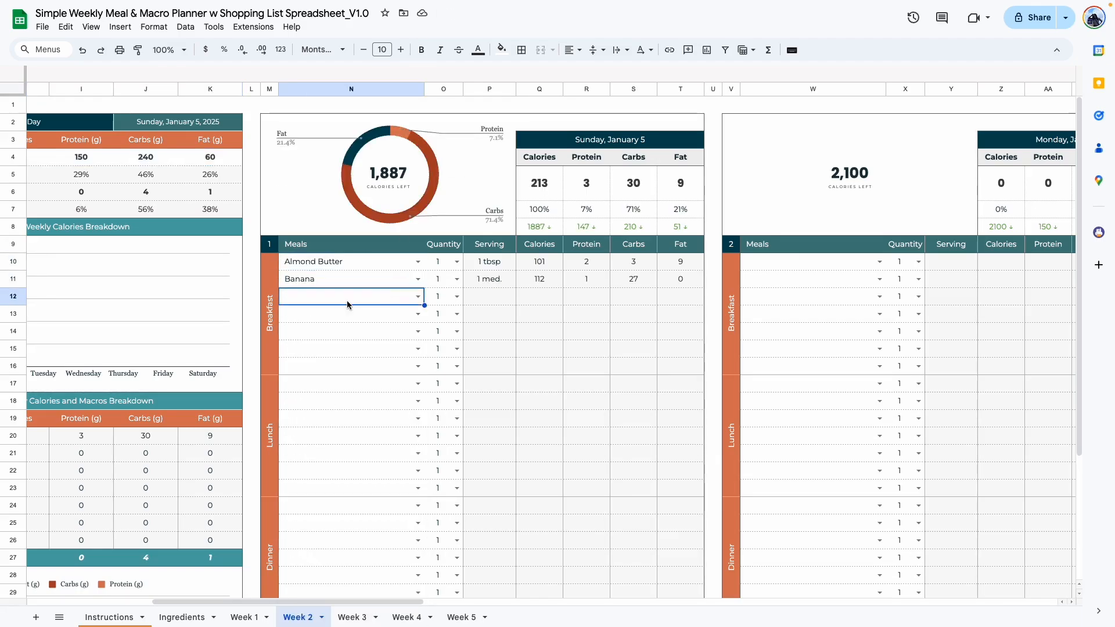
Add Egg Whites as the third item of Sunday's breakfast.
type("Egg")
left_click(325, 329)
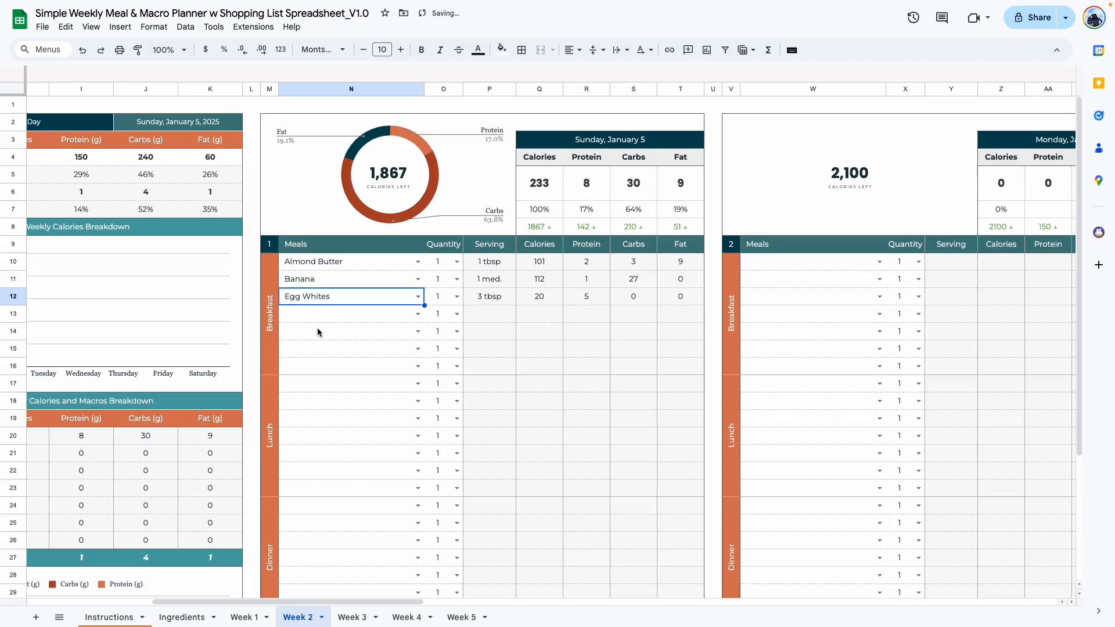
left_click(324, 341)
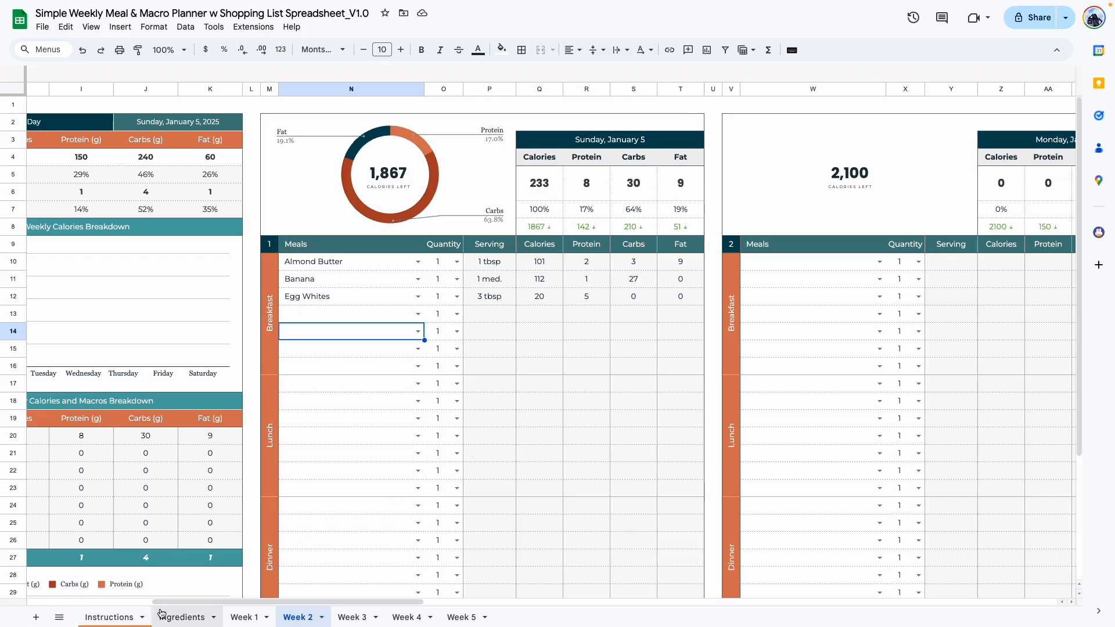
Examine the serving sizes of Sunday's three breakfast items.
left_click_drag(511, 262, 511, 298)
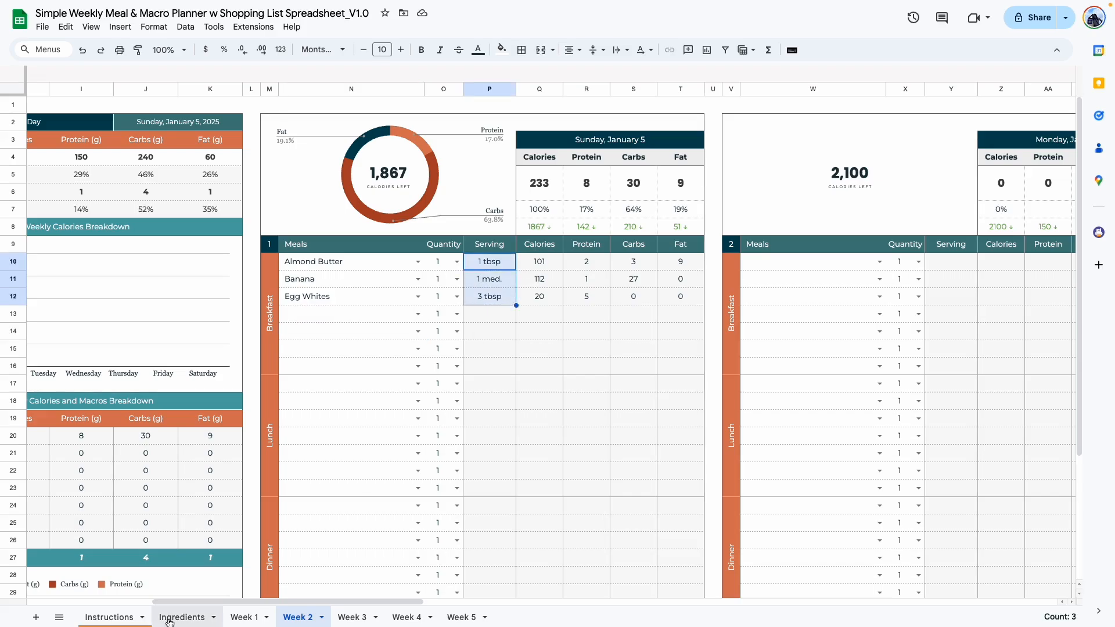
left_click(495, 370)
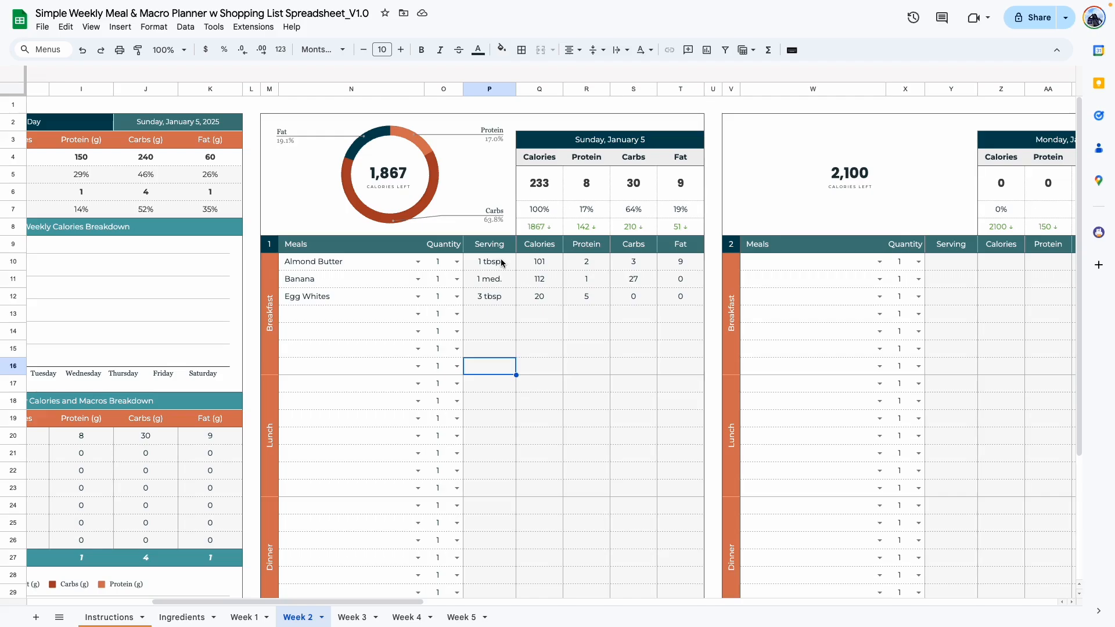
left_click_drag(503, 263, 507, 297)
left_click(493, 354)
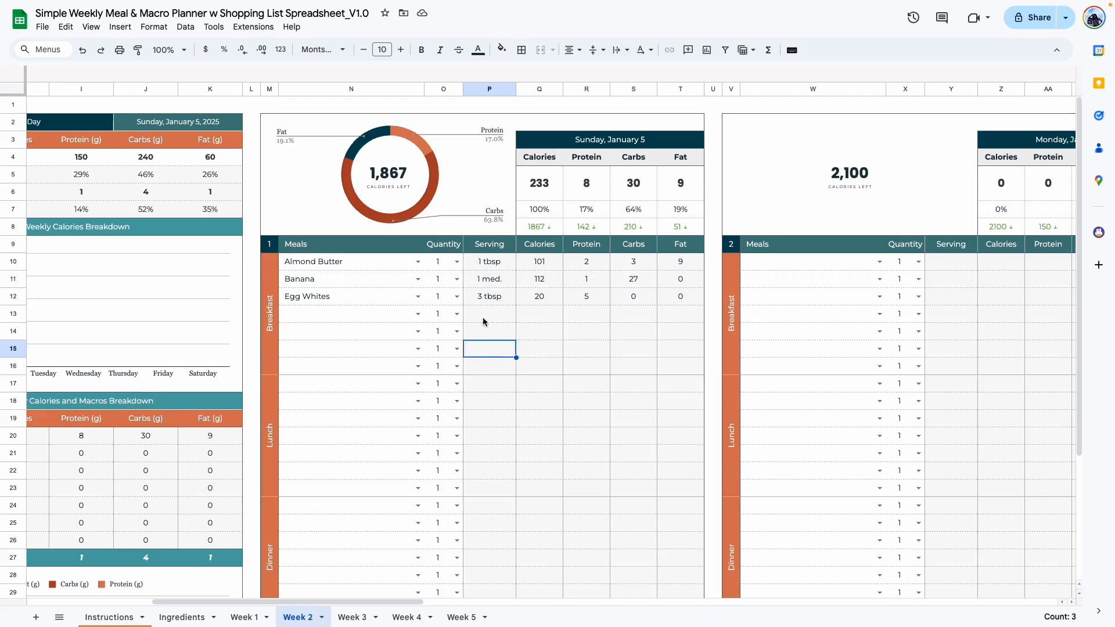
left_click(488, 269)
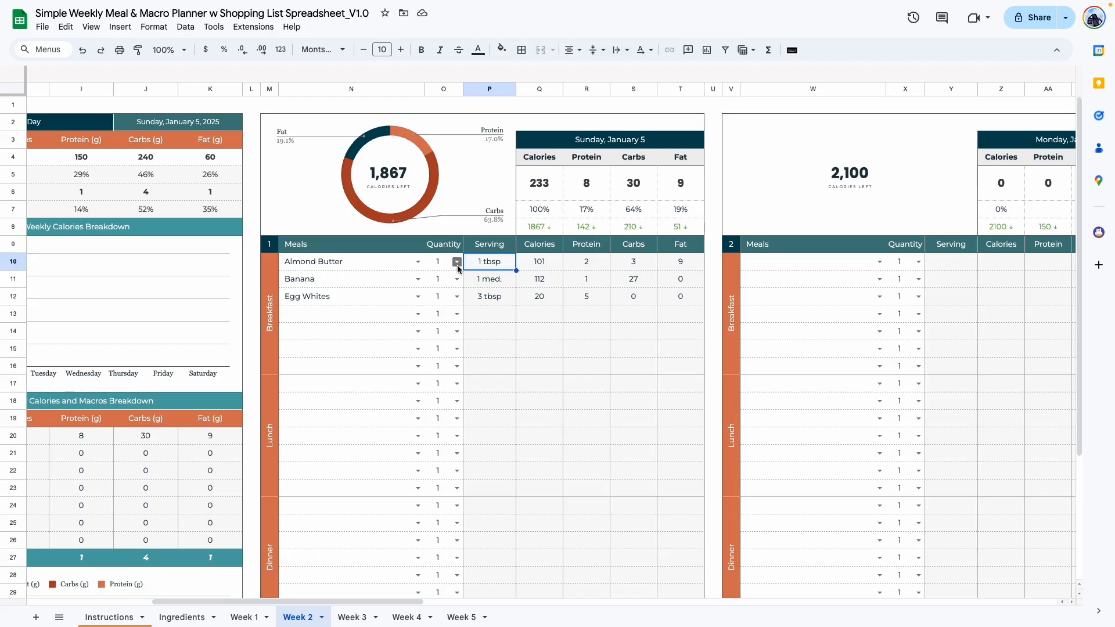
Try a quantity of 2 for Sunday's Almond Butter, compare its calories and macros, and return the quantity to 1.
left_click(457, 262)
left_click(446, 344)
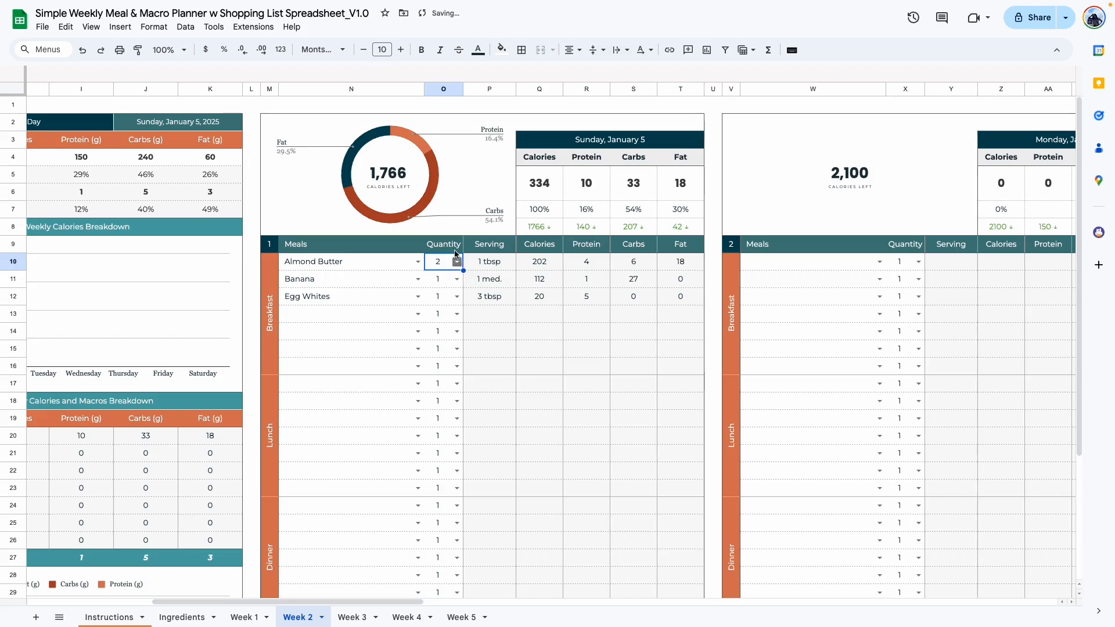
left_click_drag(535, 265, 683, 264)
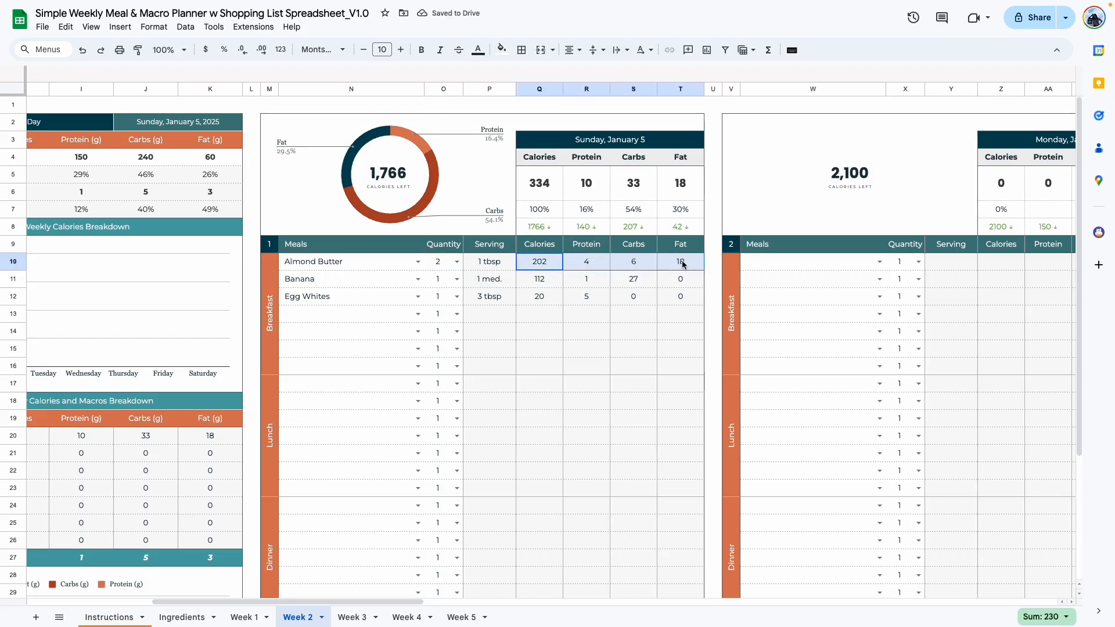
left_click(455, 261)
left_click(440, 326)
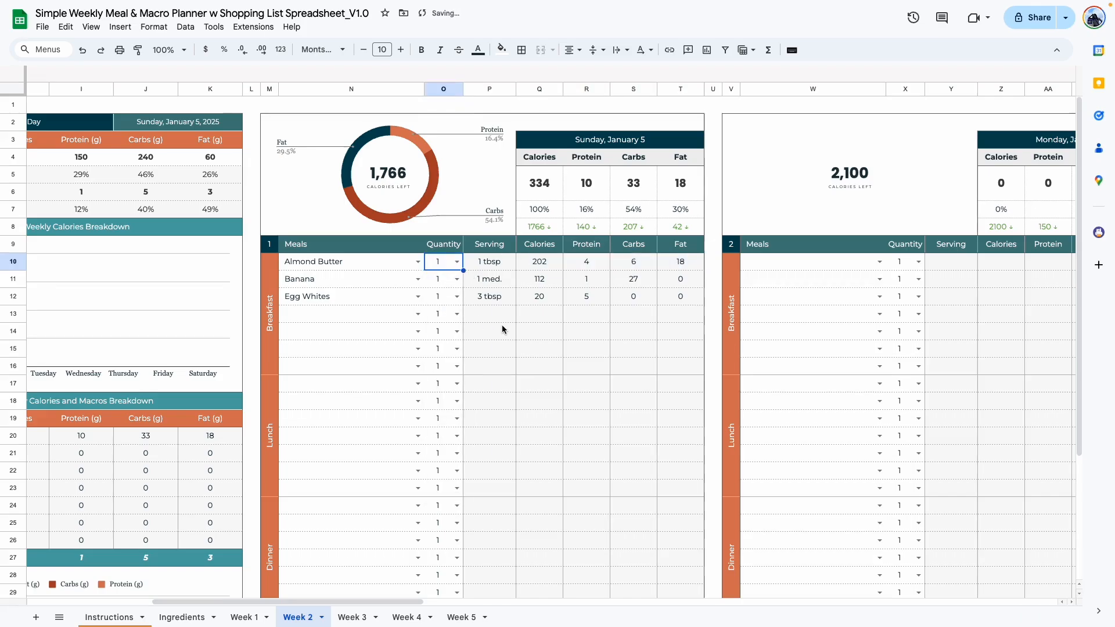
left_click(500, 330)
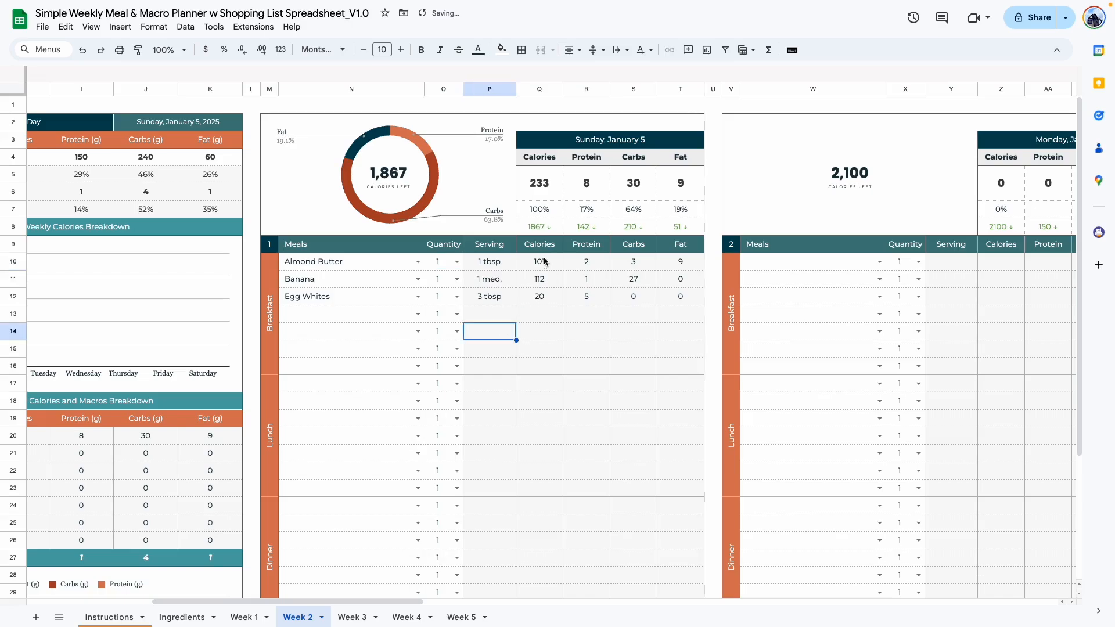
left_click(456, 261)
left_click(440, 348)
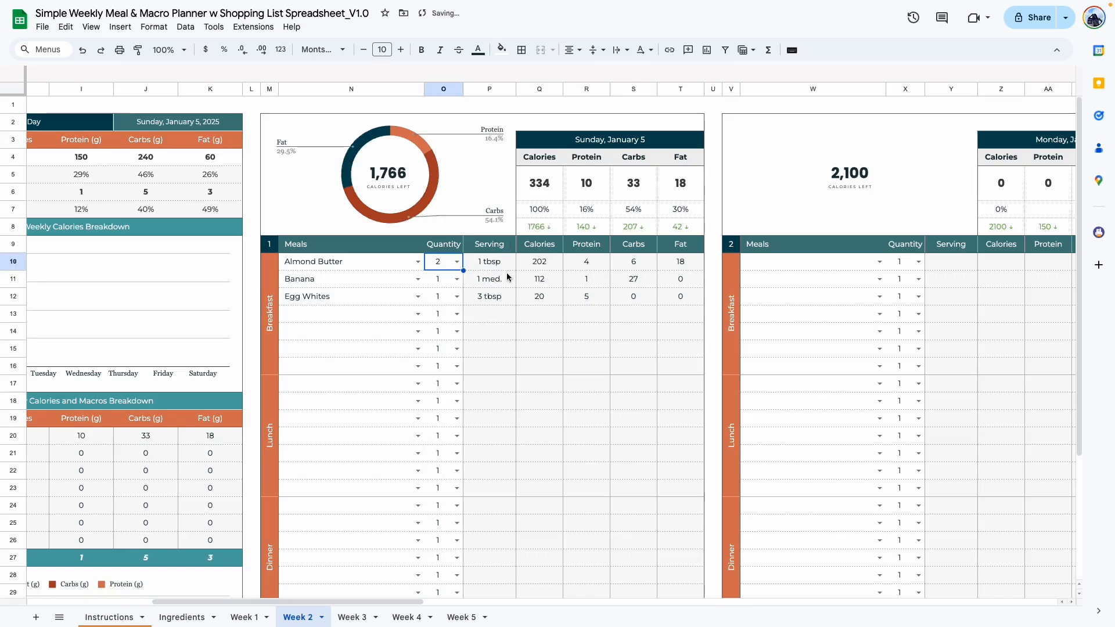
left_click(457, 262)
left_click(441, 327)
left_click(493, 331)
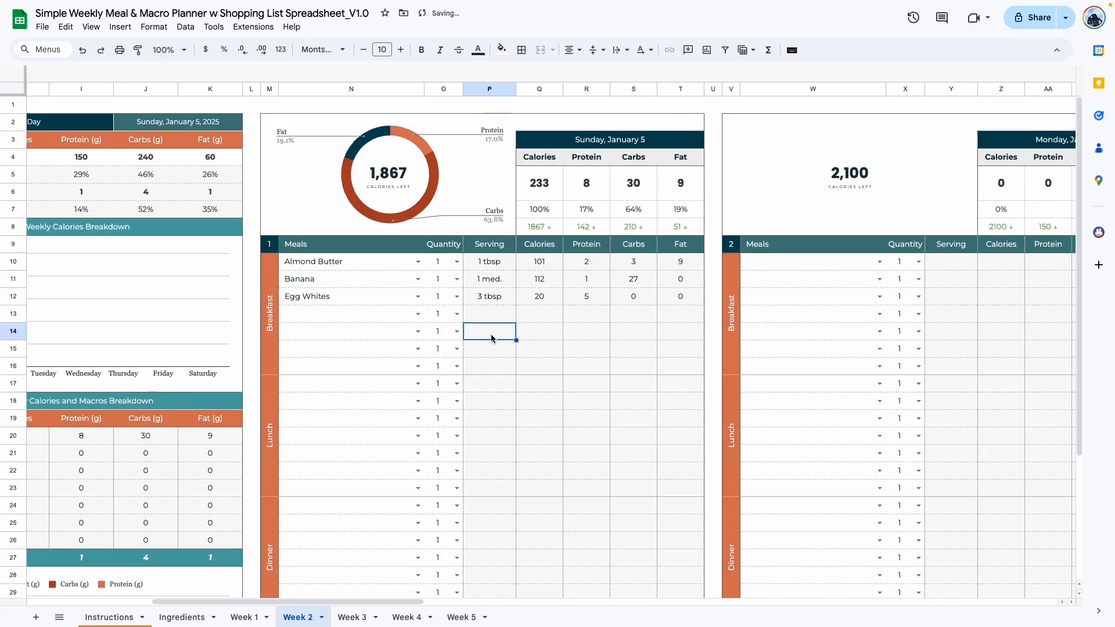
Add Beans (lentils), Asparagus and Chicken Breast as the first three items of Sunday's lunch.
scroll(379, 350, "down", 1)
double_click(381, 366)
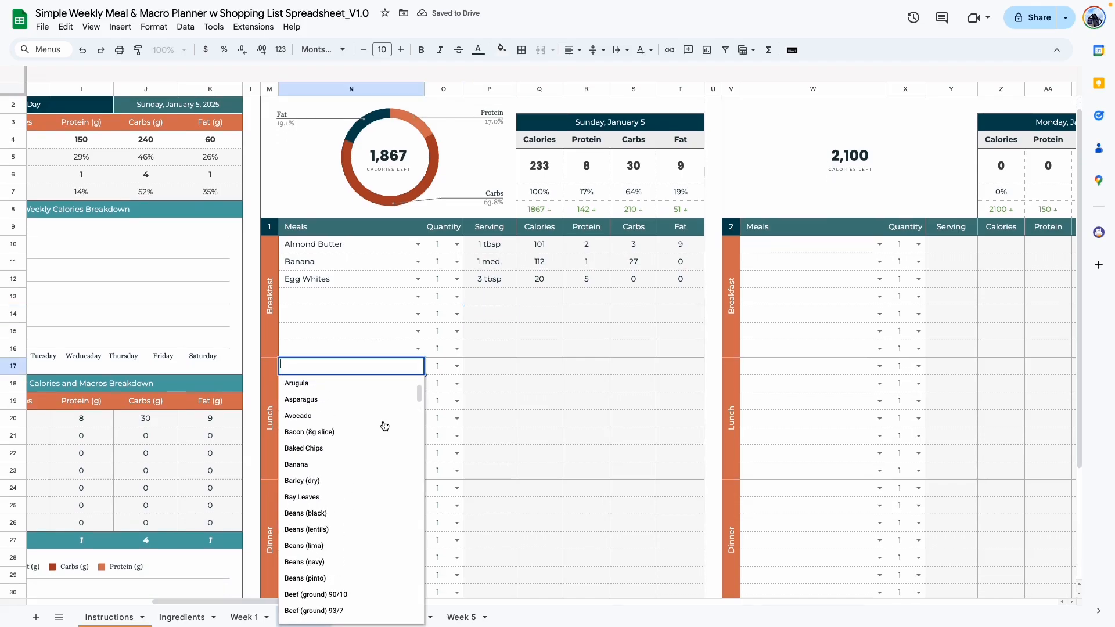
scroll(366, 447, "down", 1)
left_click(374, 504)
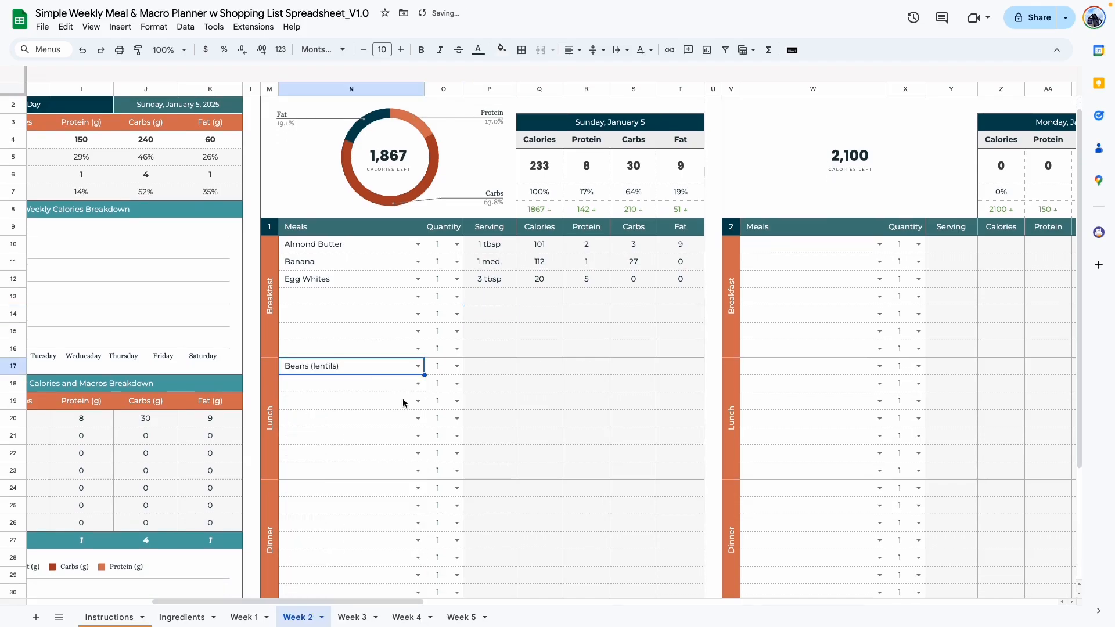
left_click(418, 384)
left_click(319, 472)
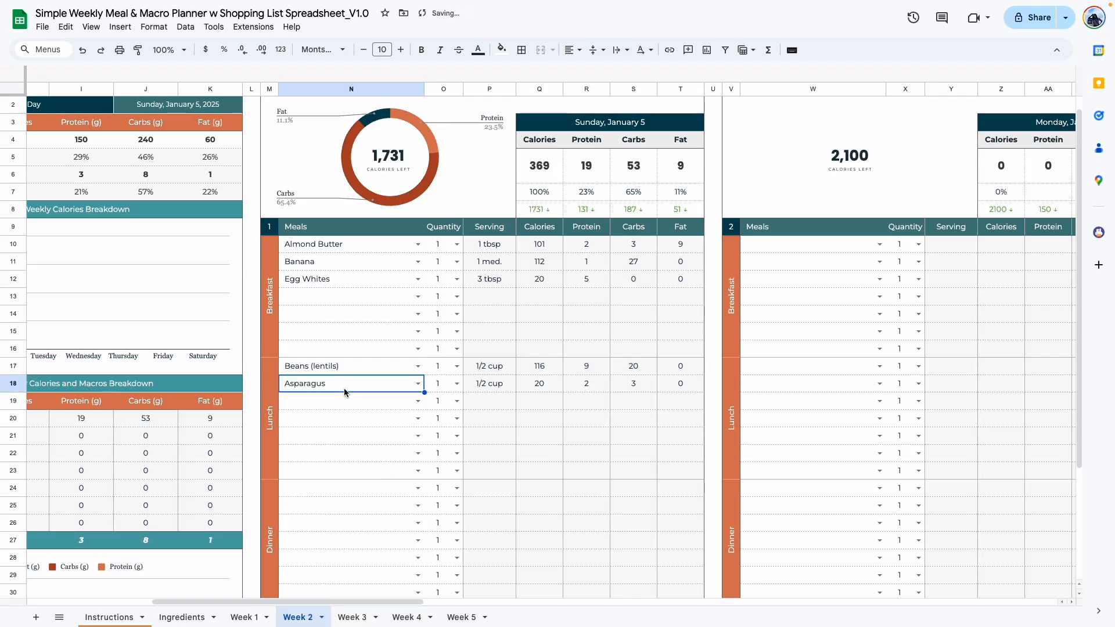
key("Down")
type("ch")
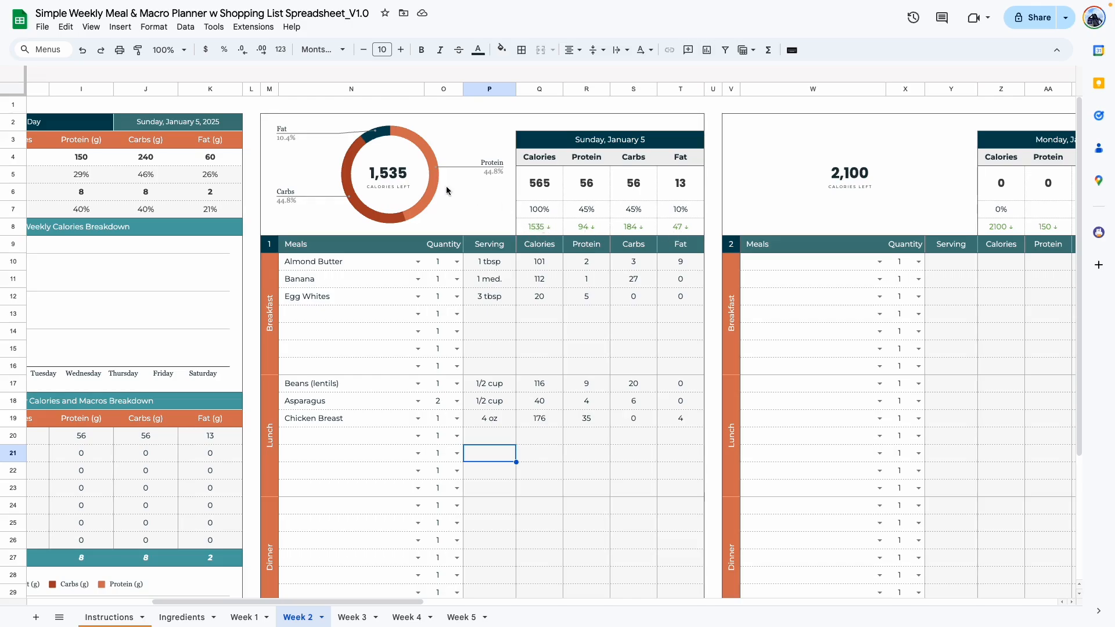
scroll(418, 394, "down", 2)
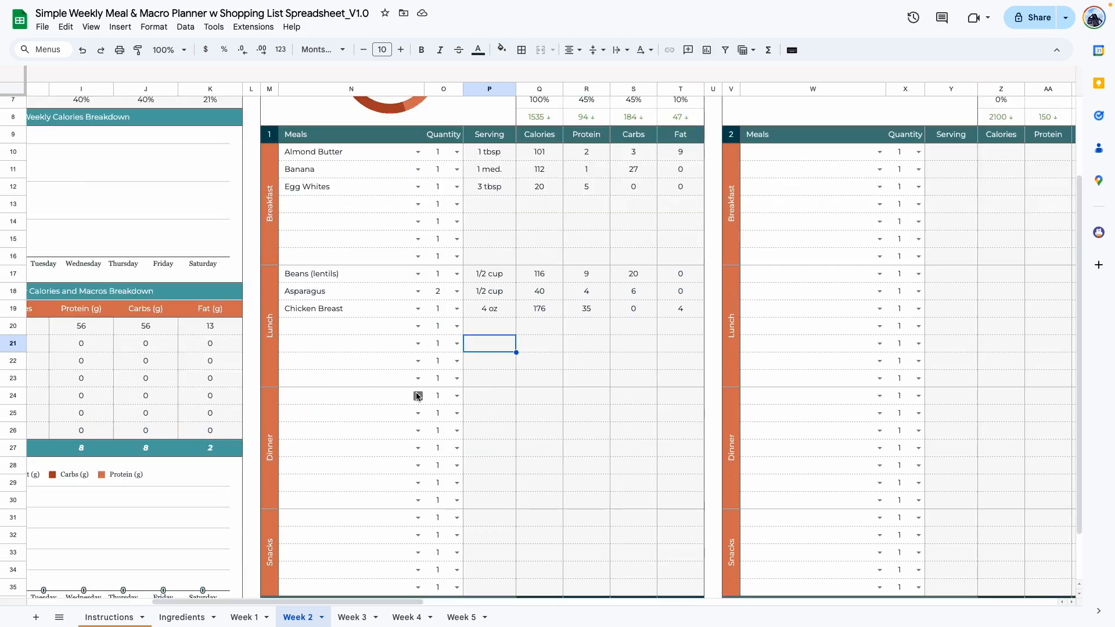
left_click(418, 325)
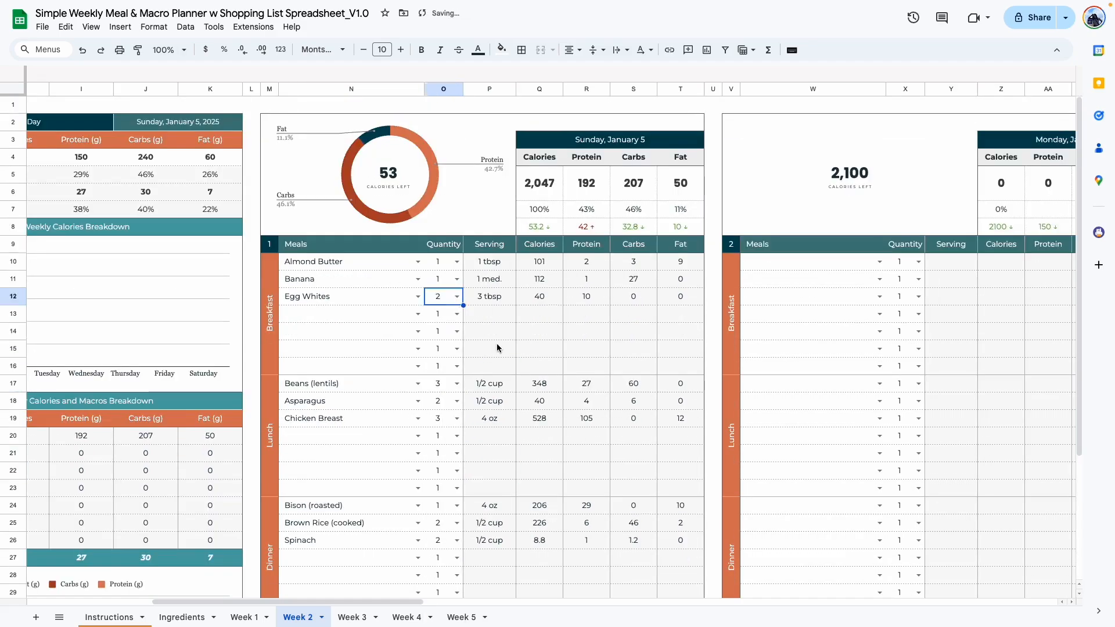
left_click(492, 347)
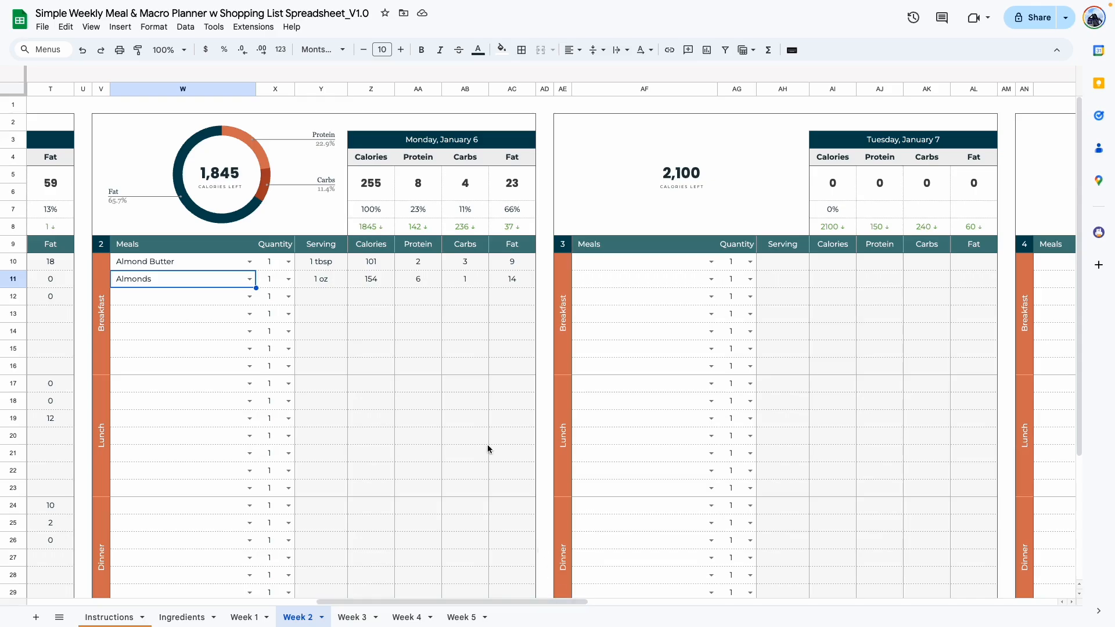
Clear Sunday's three breakfast items to test the automatic shopping list, and undo the deletion.
left_click_drag(477, 604, 398, 609)
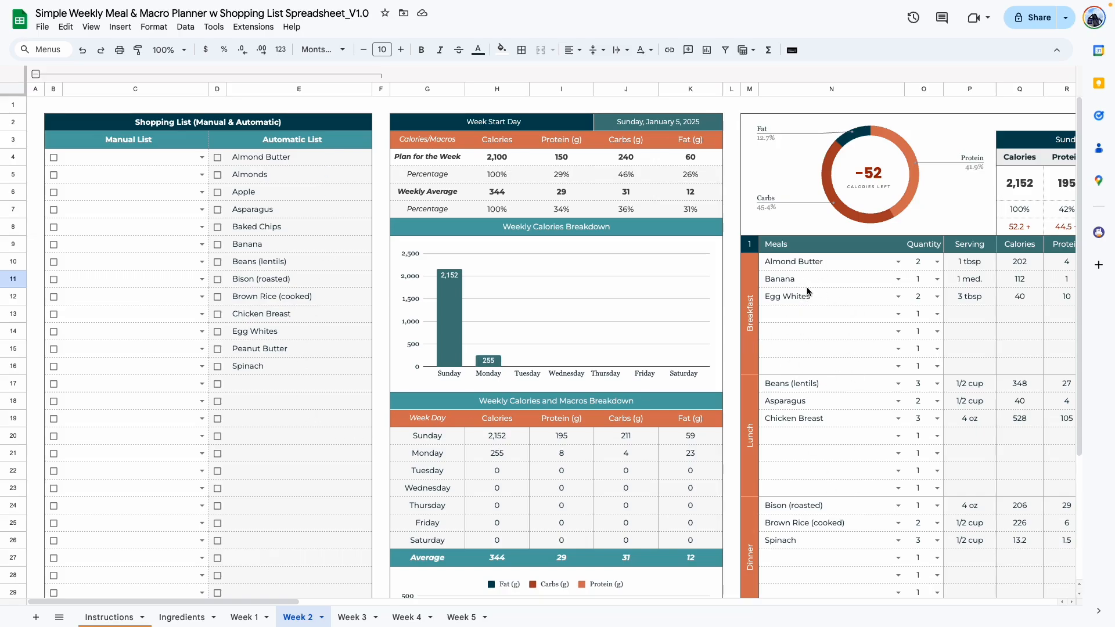
left_click_drag(809, 298, 810, 262)
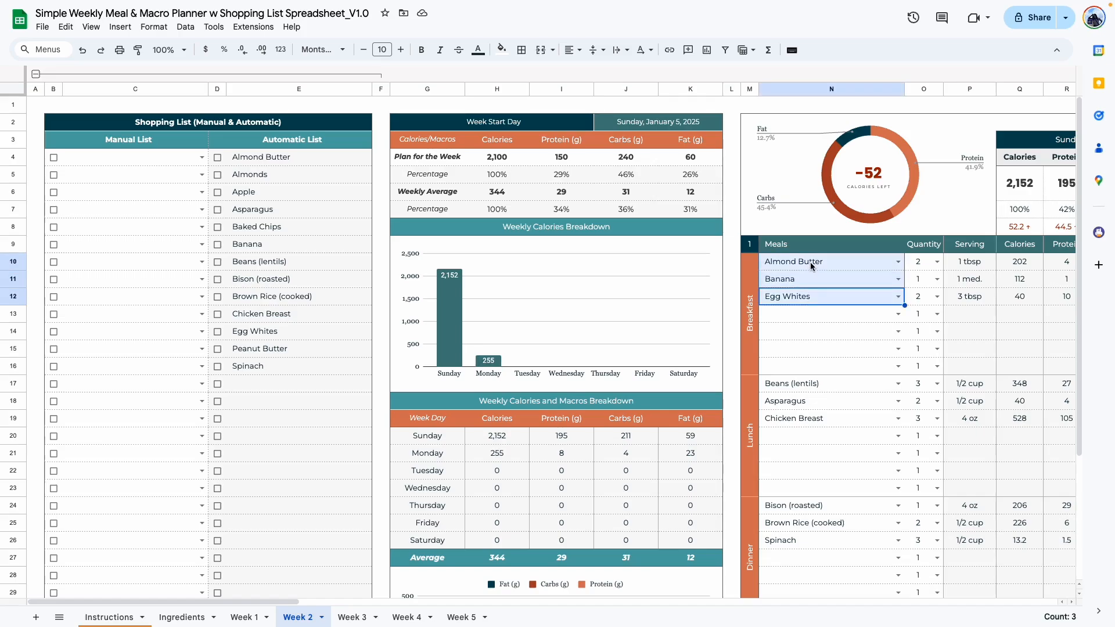
key("Delete")
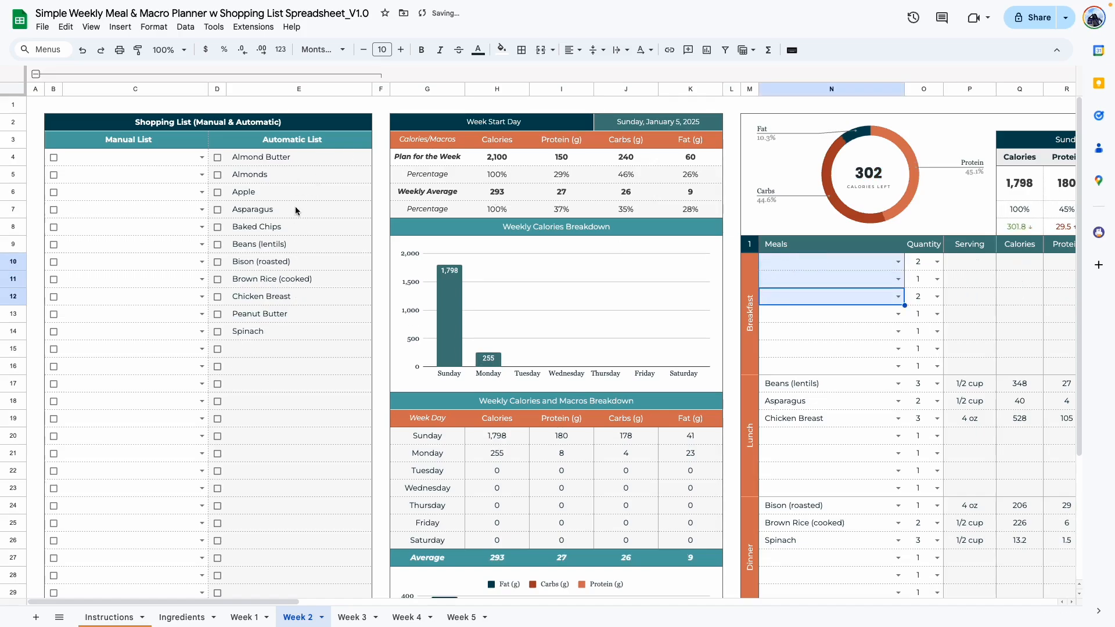
key("ctrl+z")
left_click(812, 353)
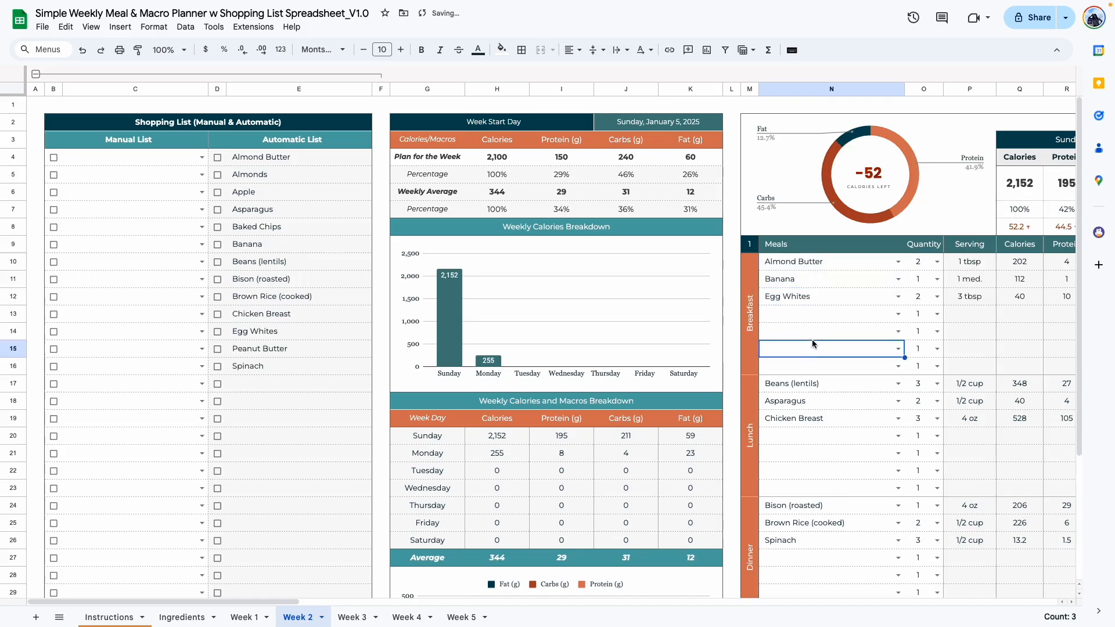
Review Sunday's meal entries and add Almond Butter as the fifth item of Sunday's lunch.
left_click_drag(809, 260, 827, 549)
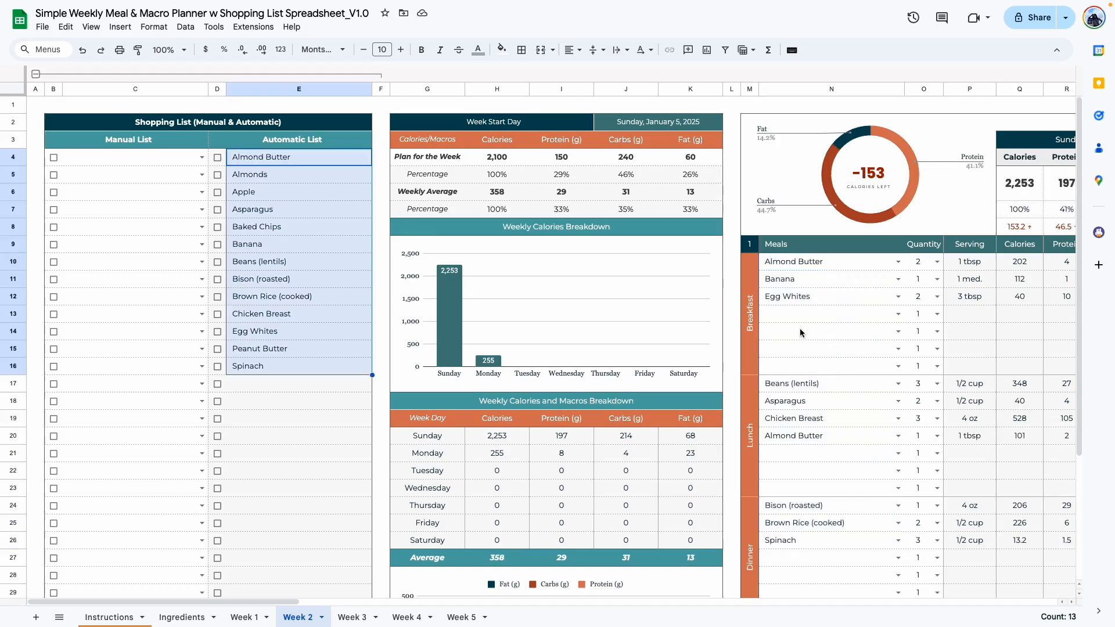
left_click(799, 331)
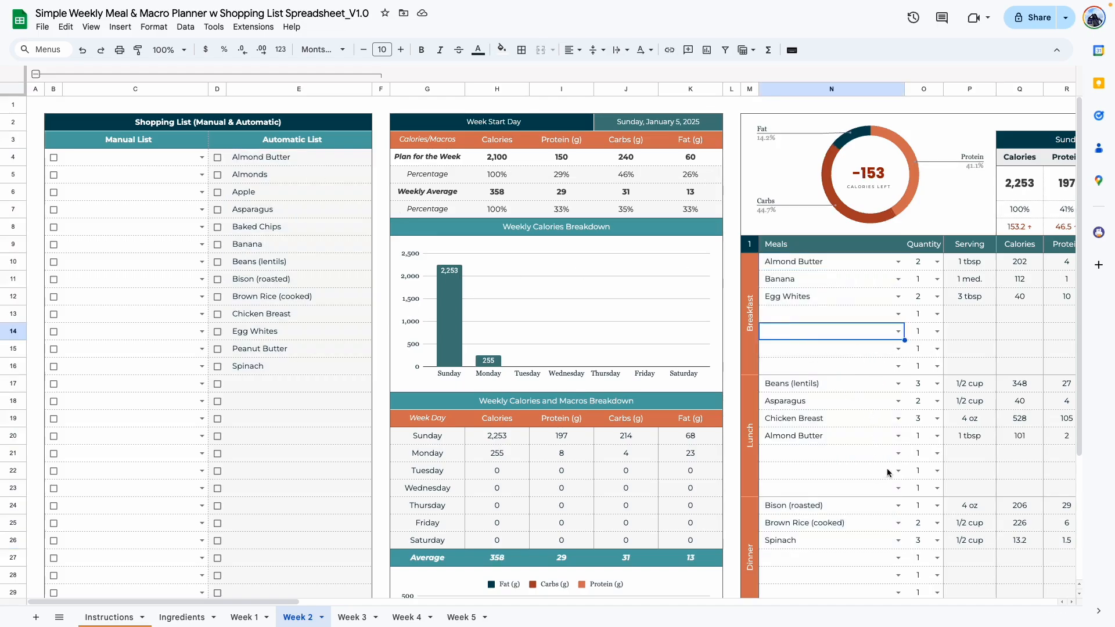
left_click(891, 455)
left_click(898, 454)
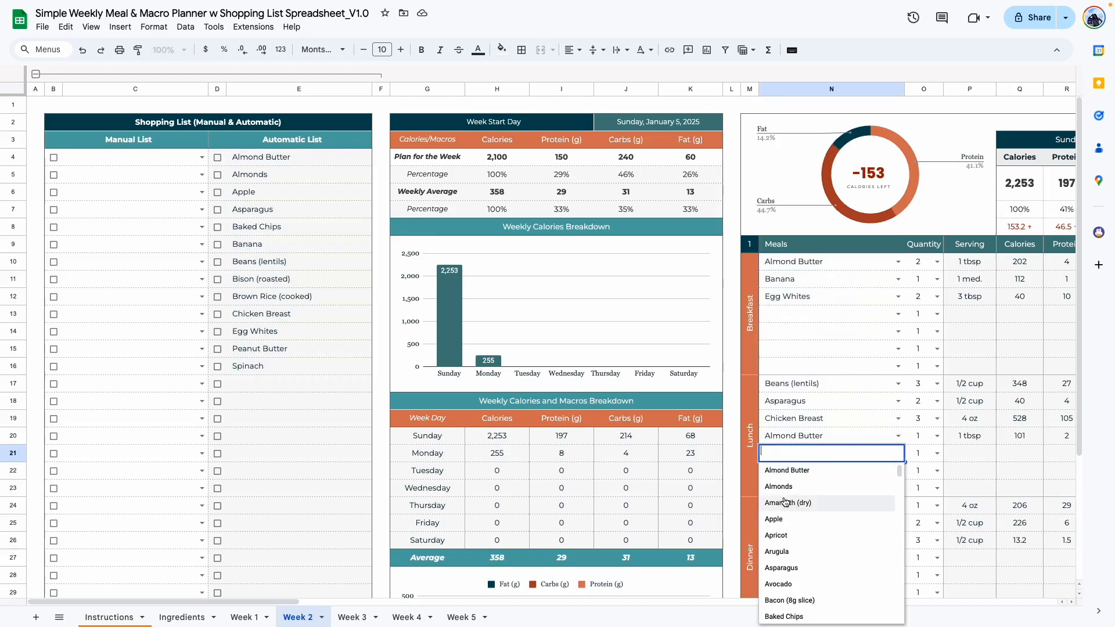
left_click(796, 501)
Check how the repeated Almond Butter entries appear in the automatic shopping list.
scroll(723, 278, "right", 10)
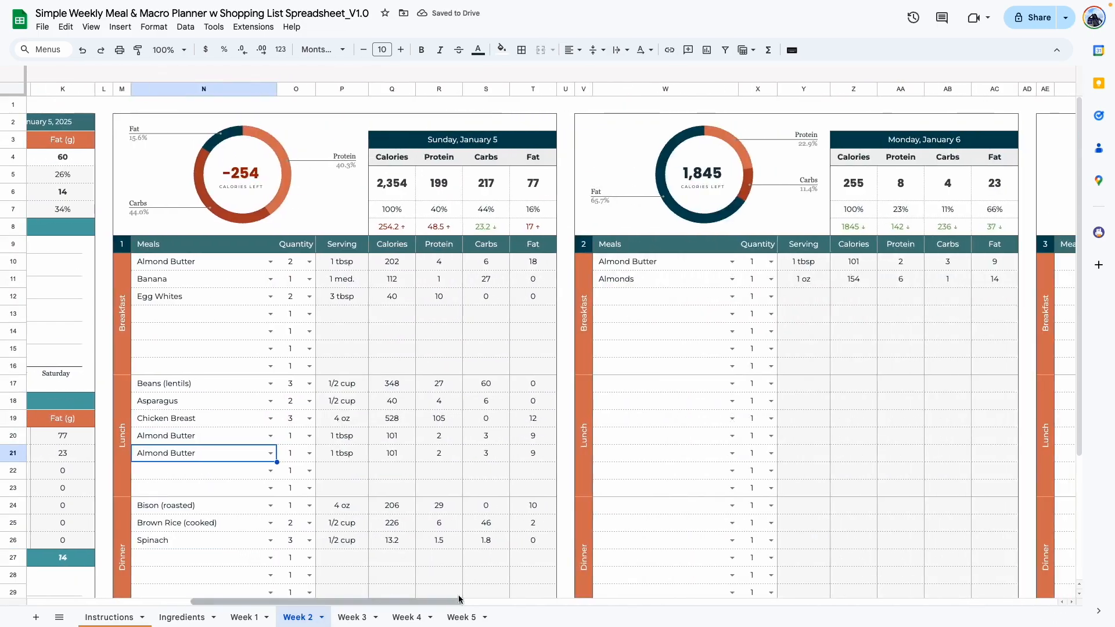
scroll(624, 279, "left", 10)
left_click(290, 164)
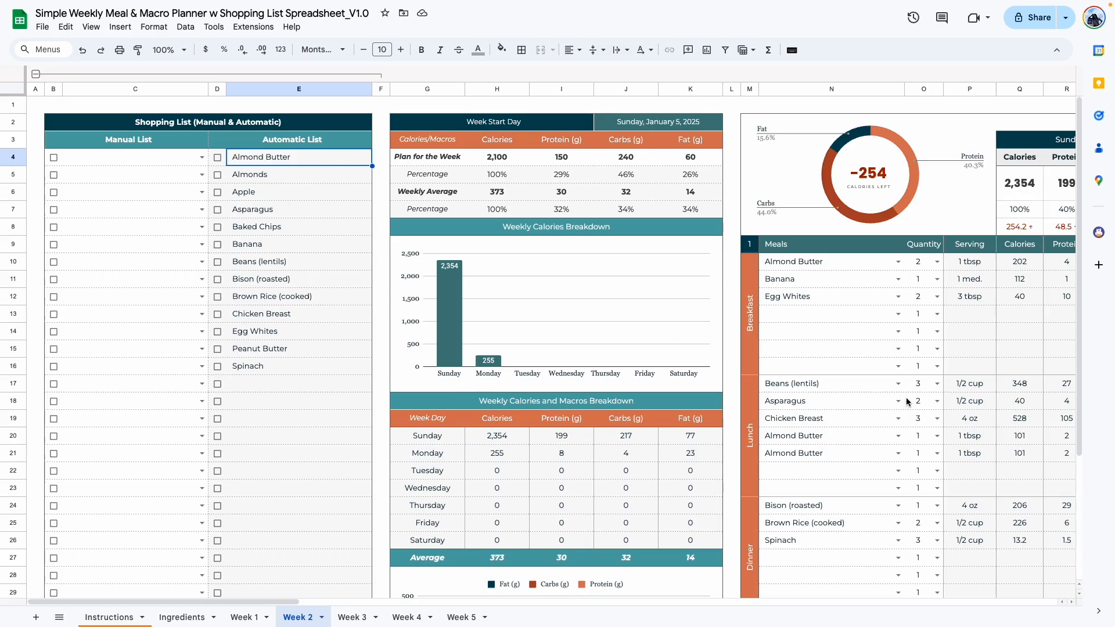
Try adding Almonds to the first row of the manual shopping list as a duplicate and remove it.
left_click(201, 157)
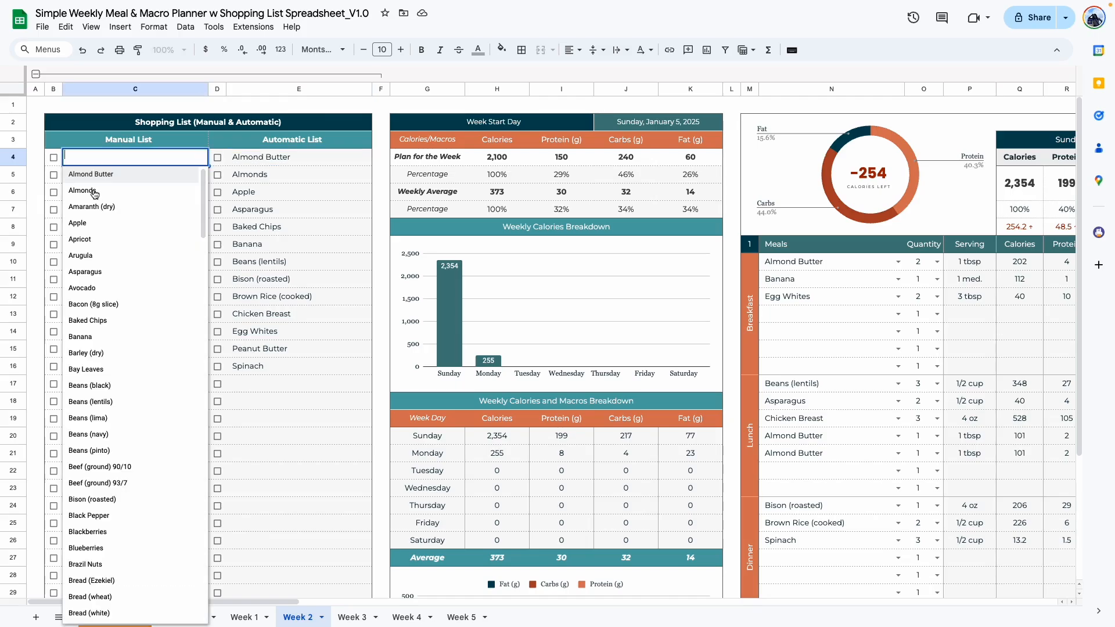
left_click(96, 191)
left_click(311, 251)
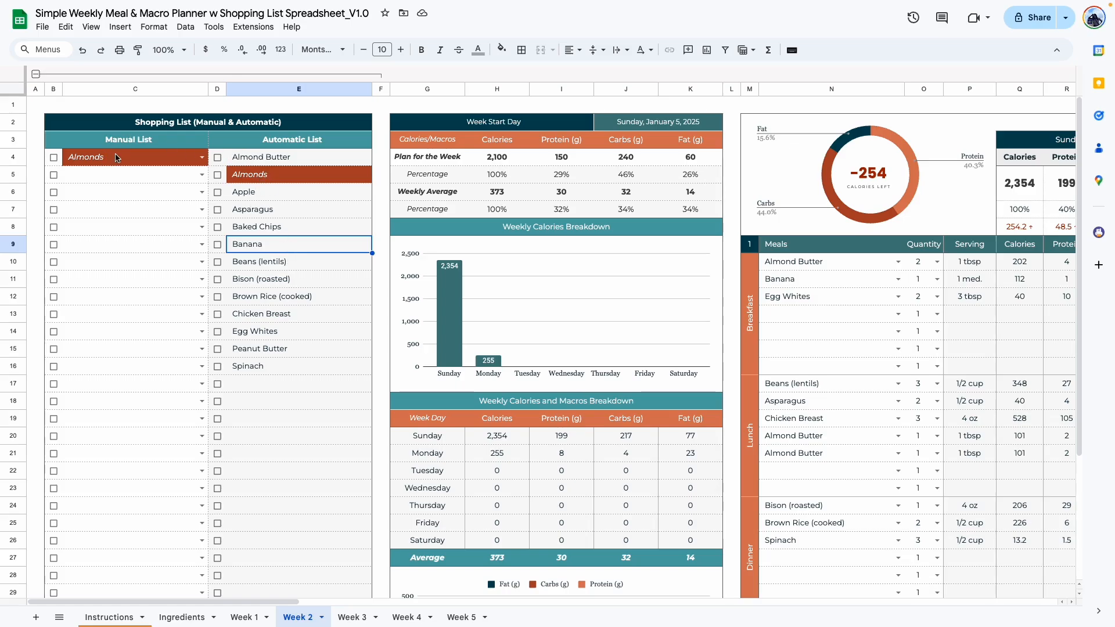
left_click(155, 163)
key("Delete")
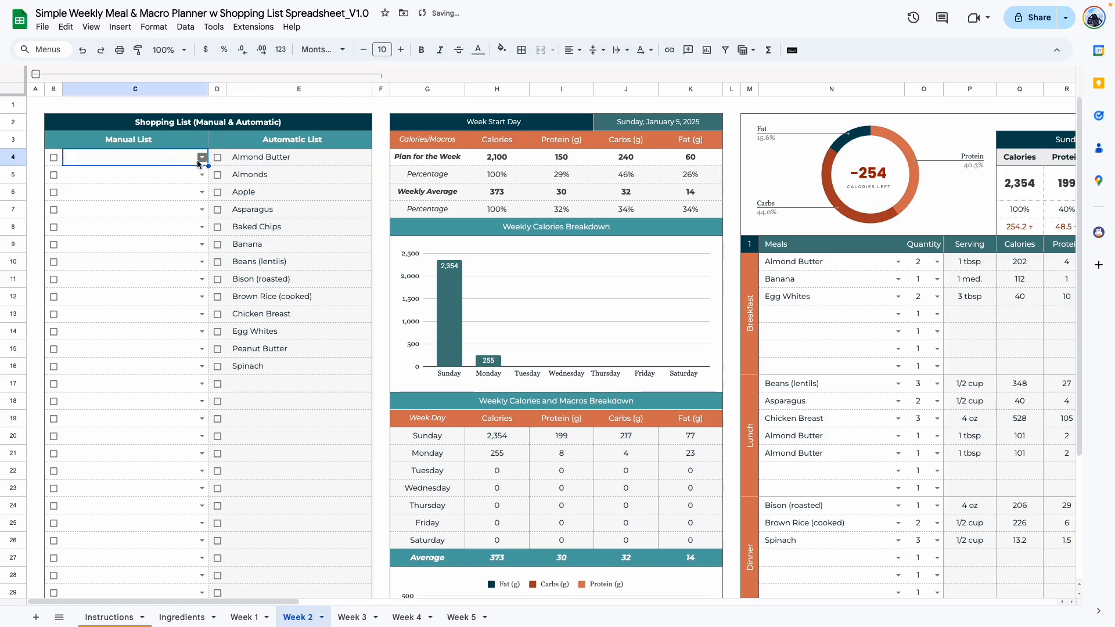
Add Avocado and Beans (navy) to the first two rows of the manual shopping list.
left_click(198, 159)
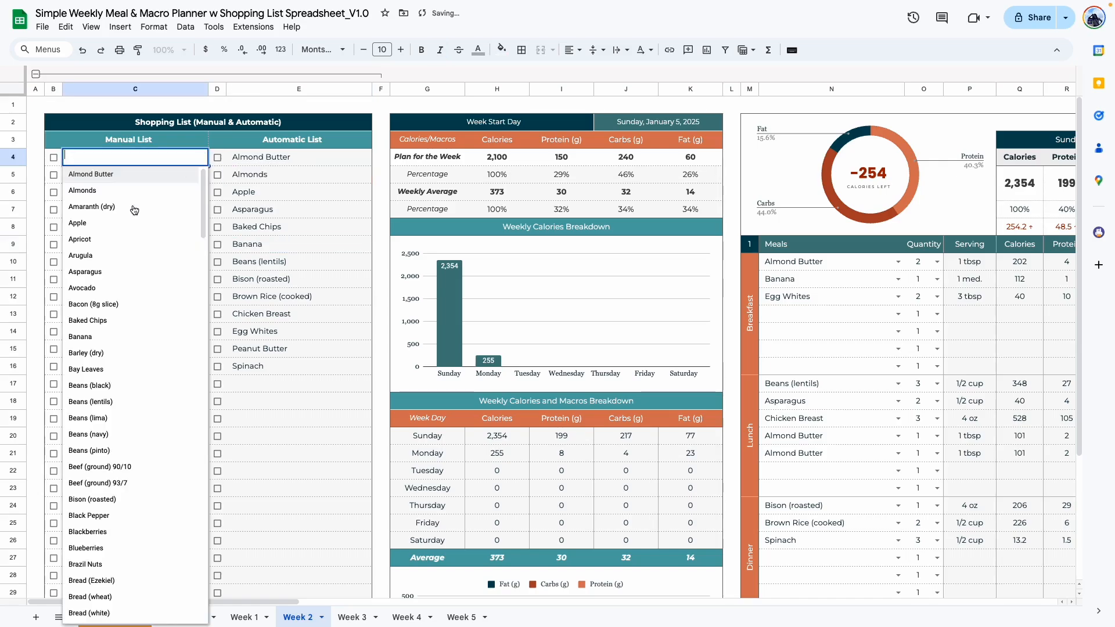
left_click(118, 286)
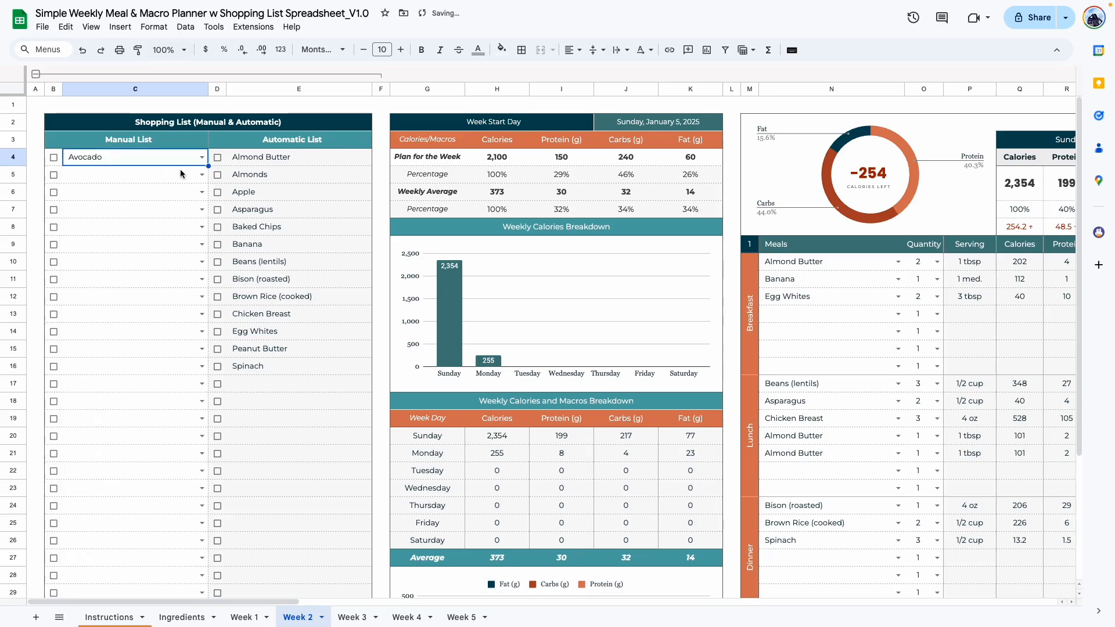
double_click(91, 171)
left_click(88, 452)
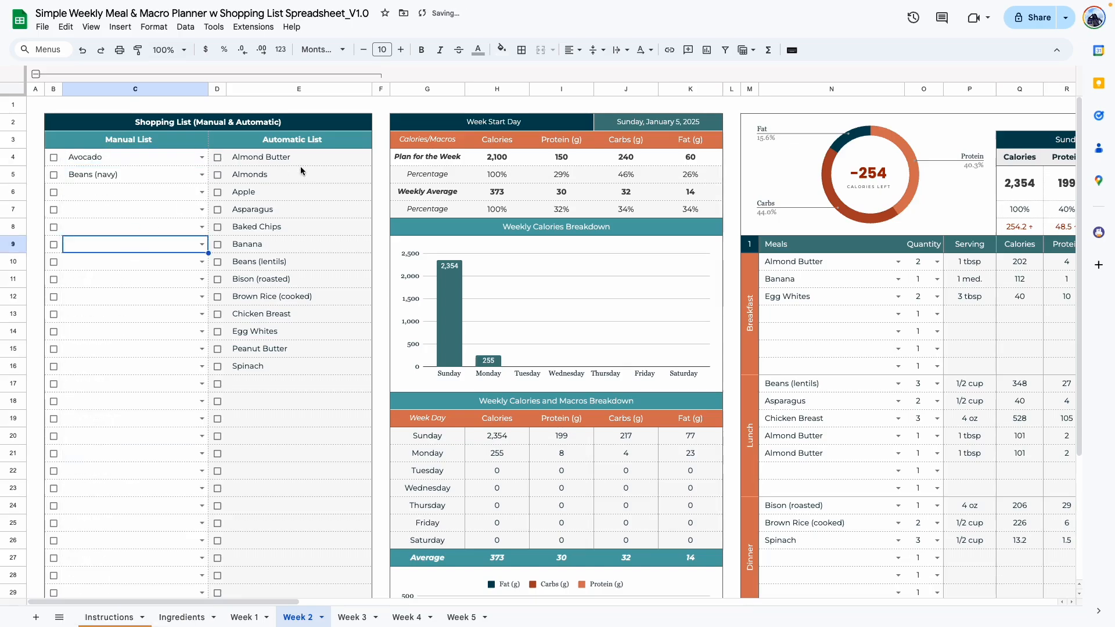
left_click(53, 156)
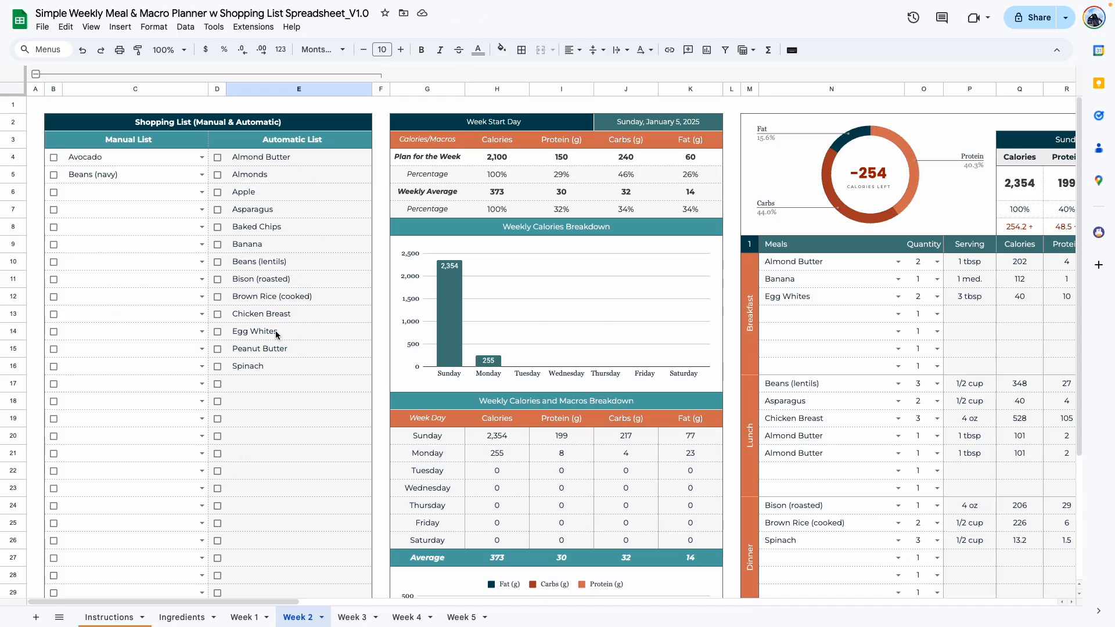
Switch from Week 2 to the Week 1 sheet and look across its completed daily meal plans.
scroll(275, 330, "down", 3)
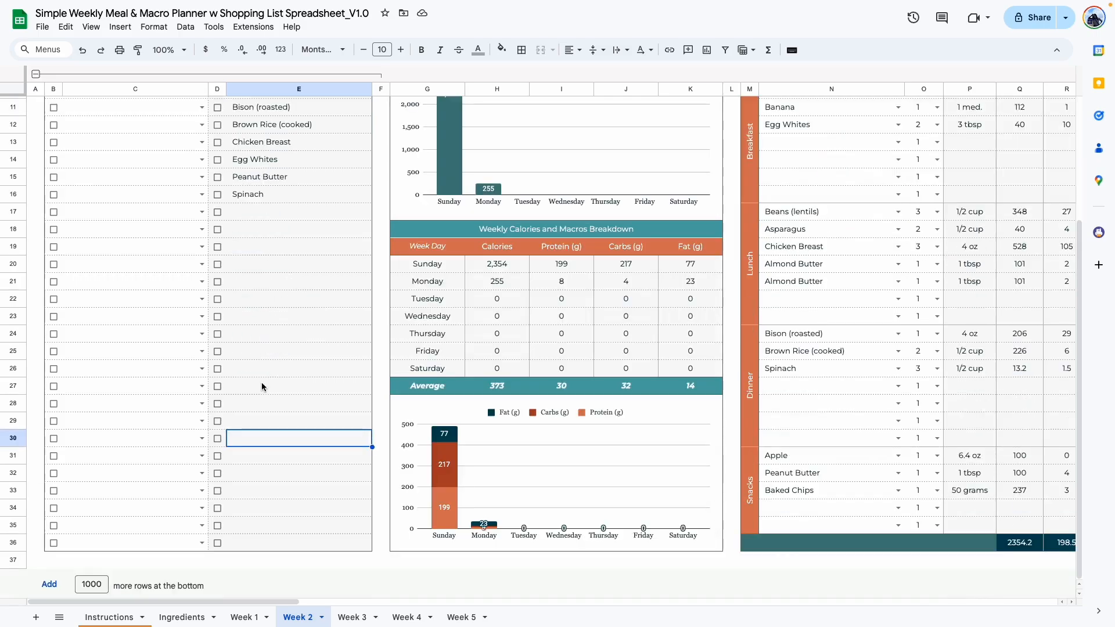
scroll(220, 488, "up", 3)
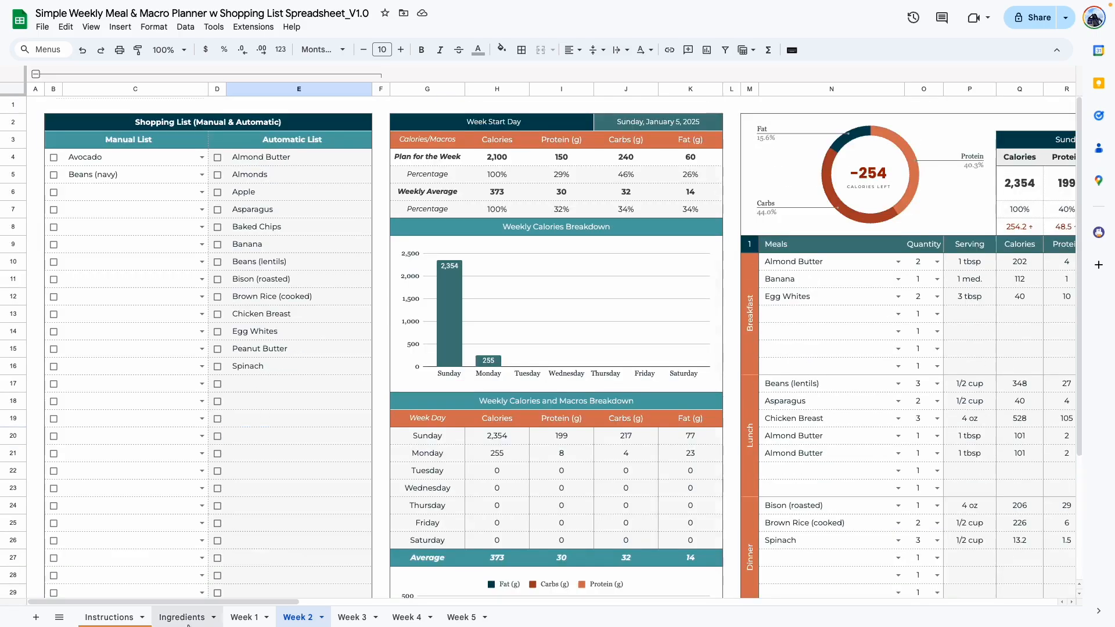
left_click(246, 618)
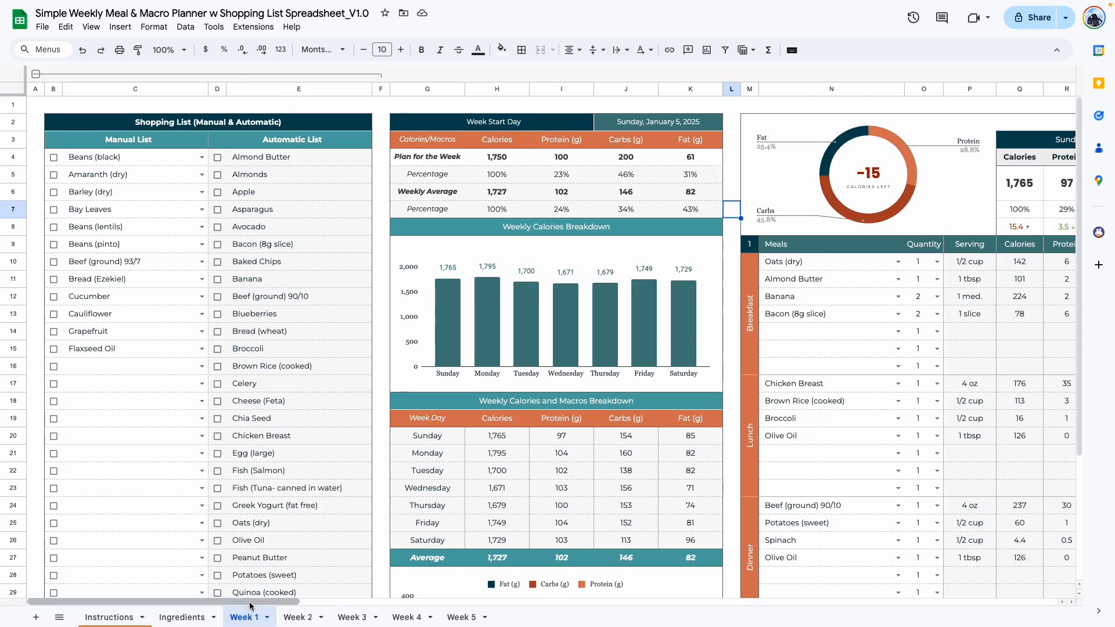
scroll(249, 604, "right", 10)
scroll(778, 624, "right", 10)
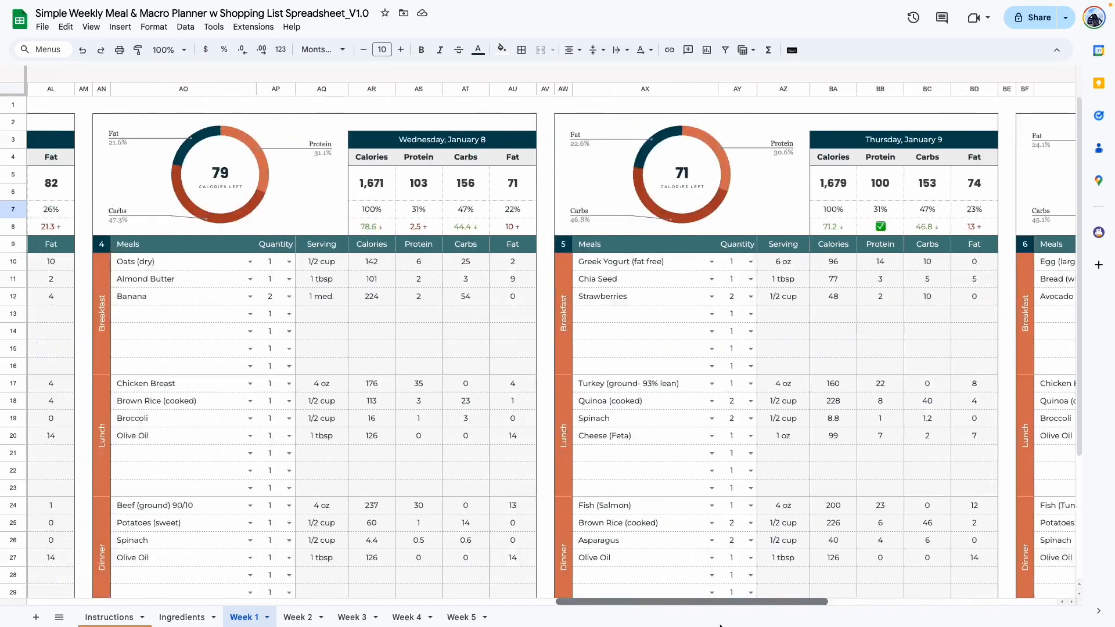
scroll(542, 621, "left", 15)
scroll(410, 617, "left", 8)
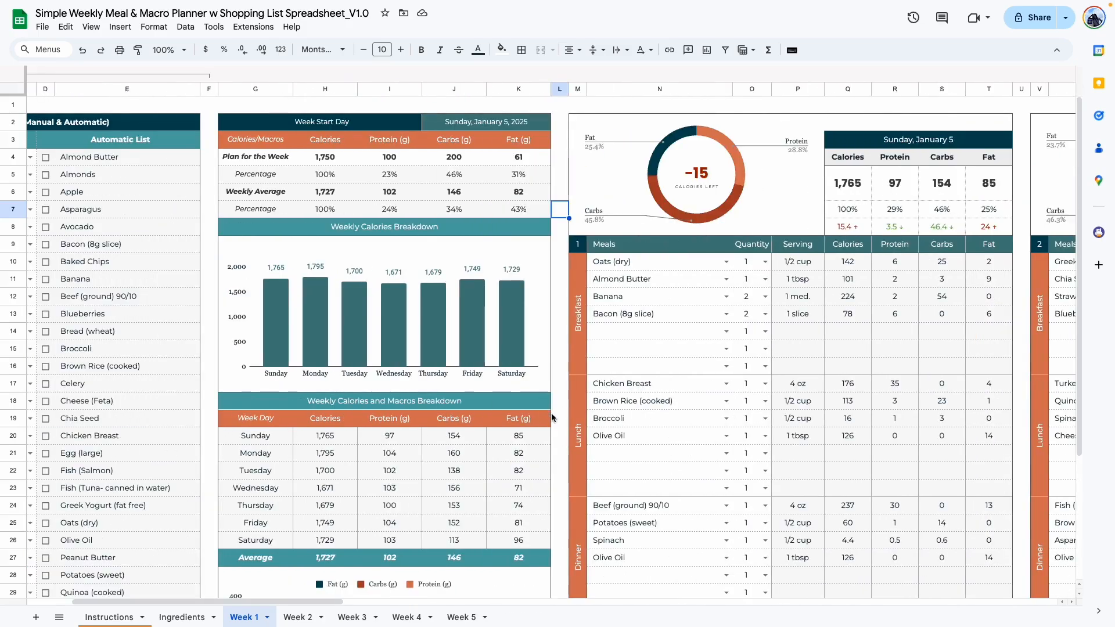
Examine Week 1's planned calorie, protein, carbs and fat targets in the Plan for the Week row.
left_click(558, 422)
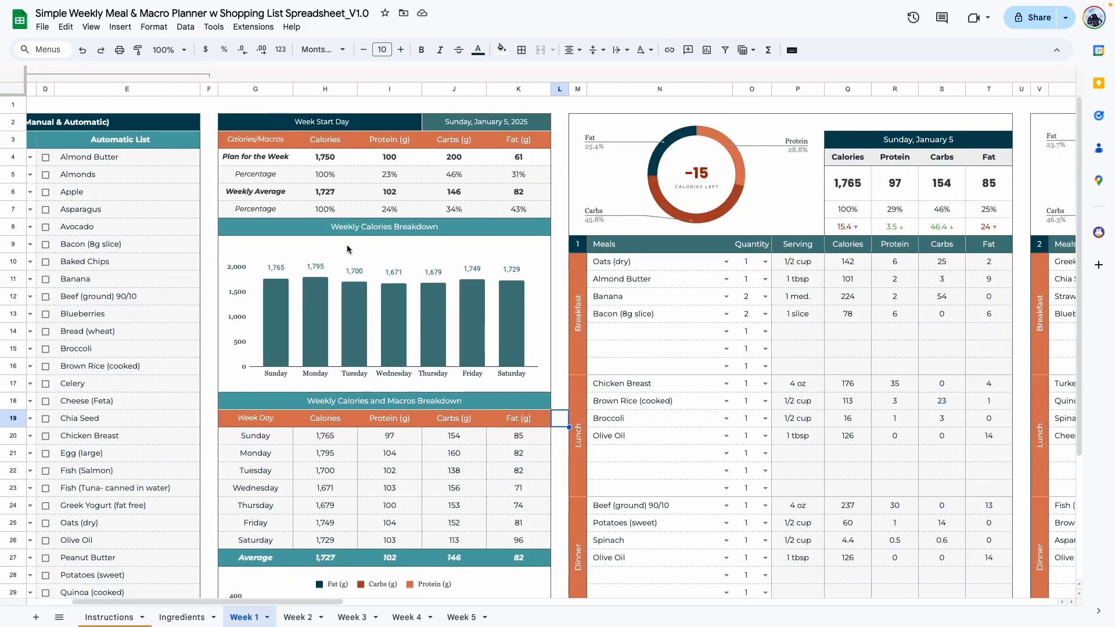
left_click_drag(255, 157, 454, 157)
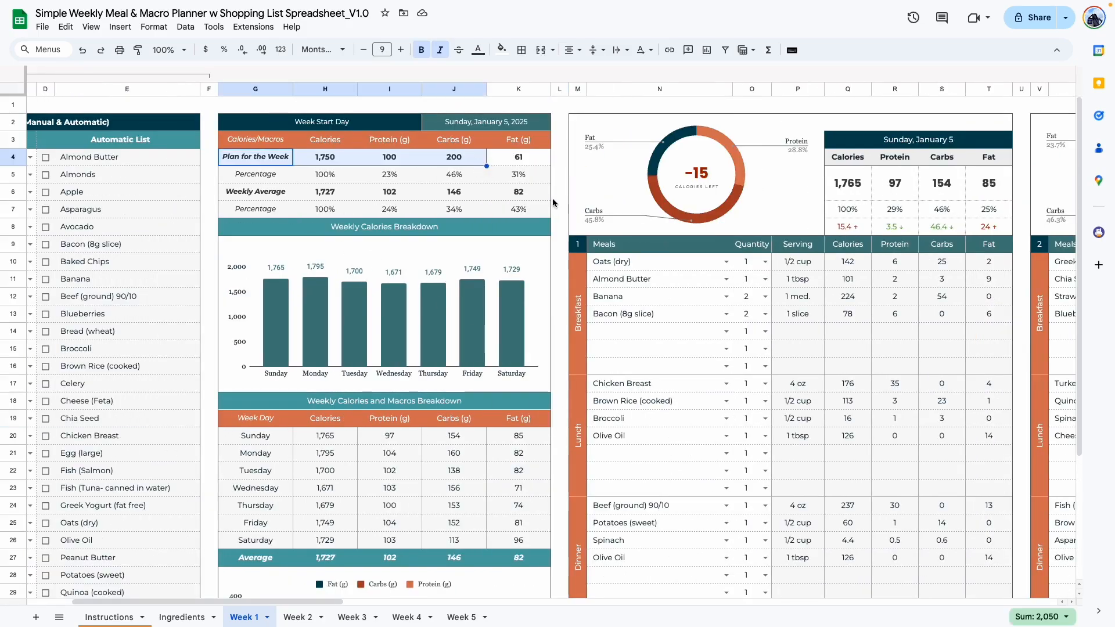
left_click_drag(543, 194, 254, 189)
left_click_drag(314, 158, 503, 160)
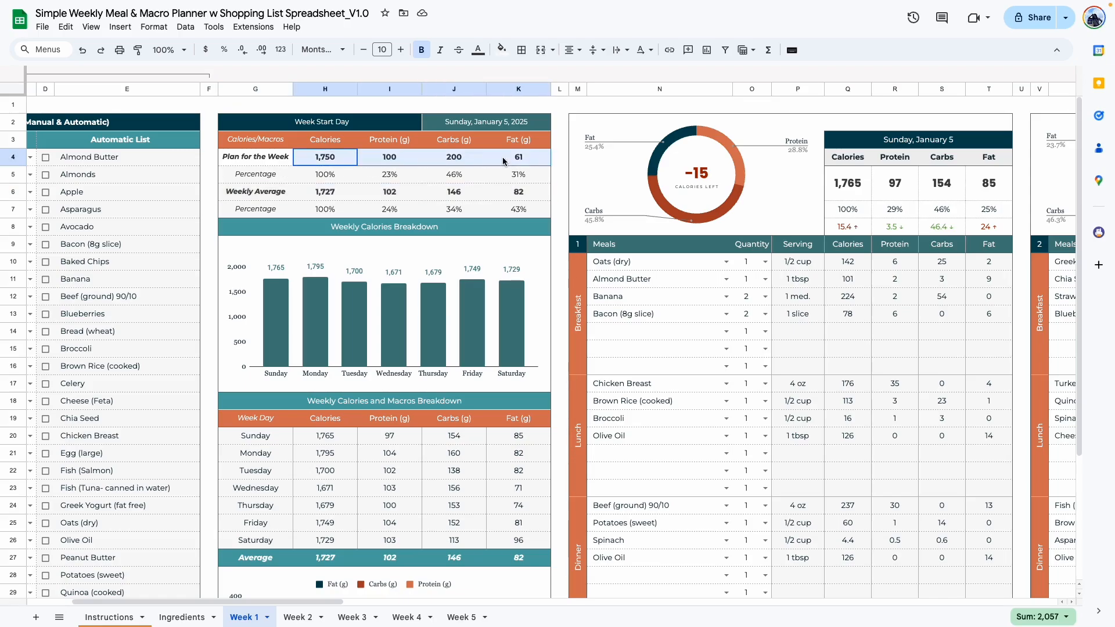
Compare Week 1's weekly average calories, protein, carbs and fat with the plan, and examine the average's percentage split.
left_click(535, 192)
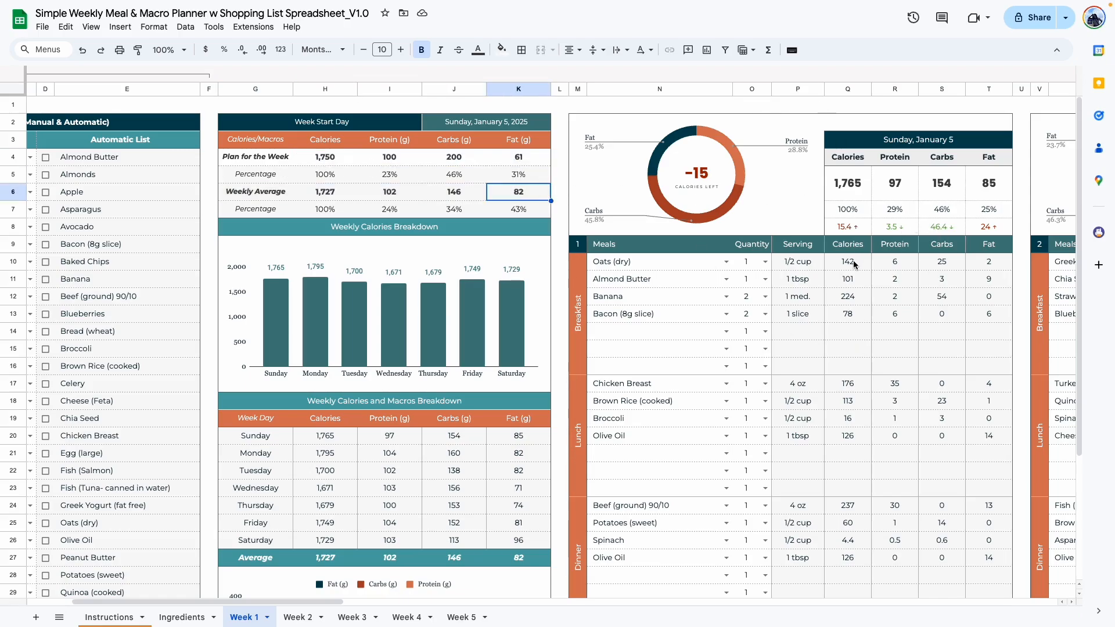
left_click(334, 193)
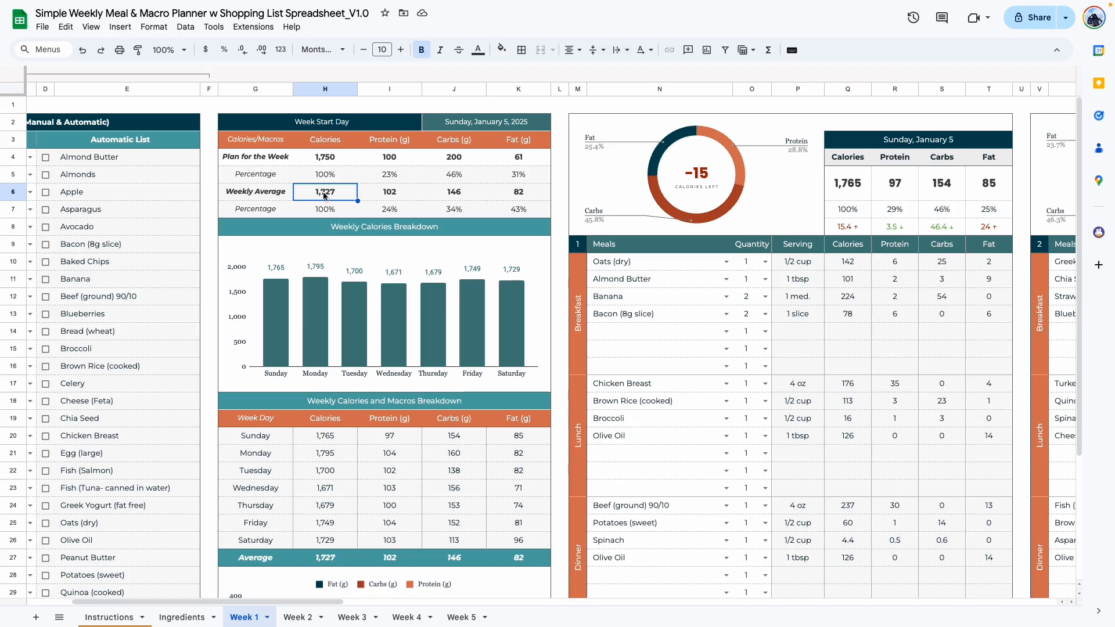
left_click(403, 192)
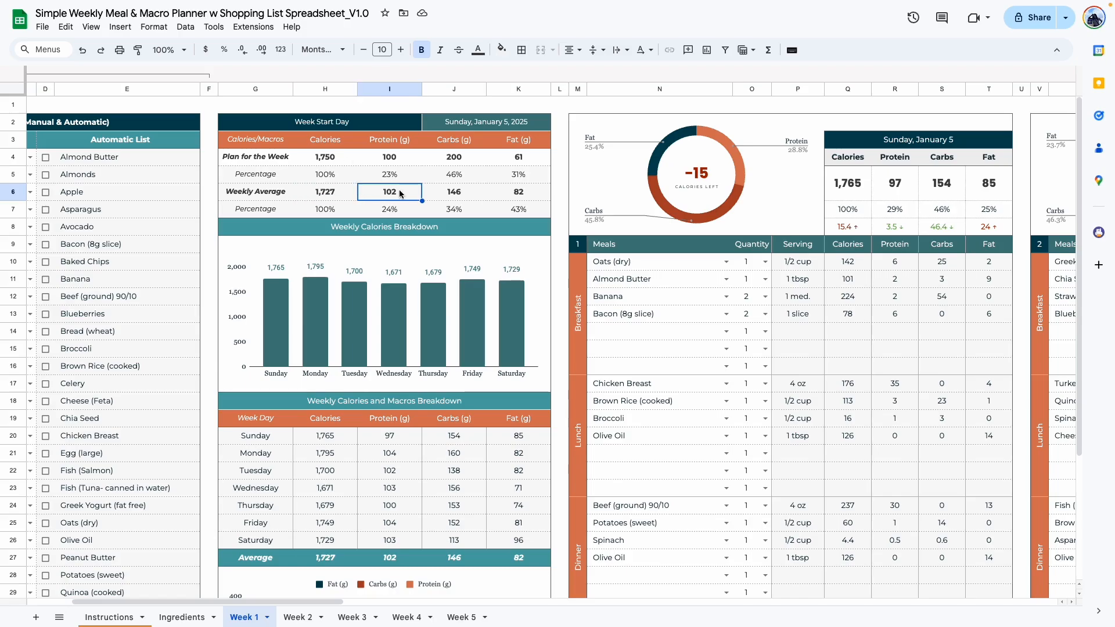
left_click(400, 158)
left_click(465, 193)
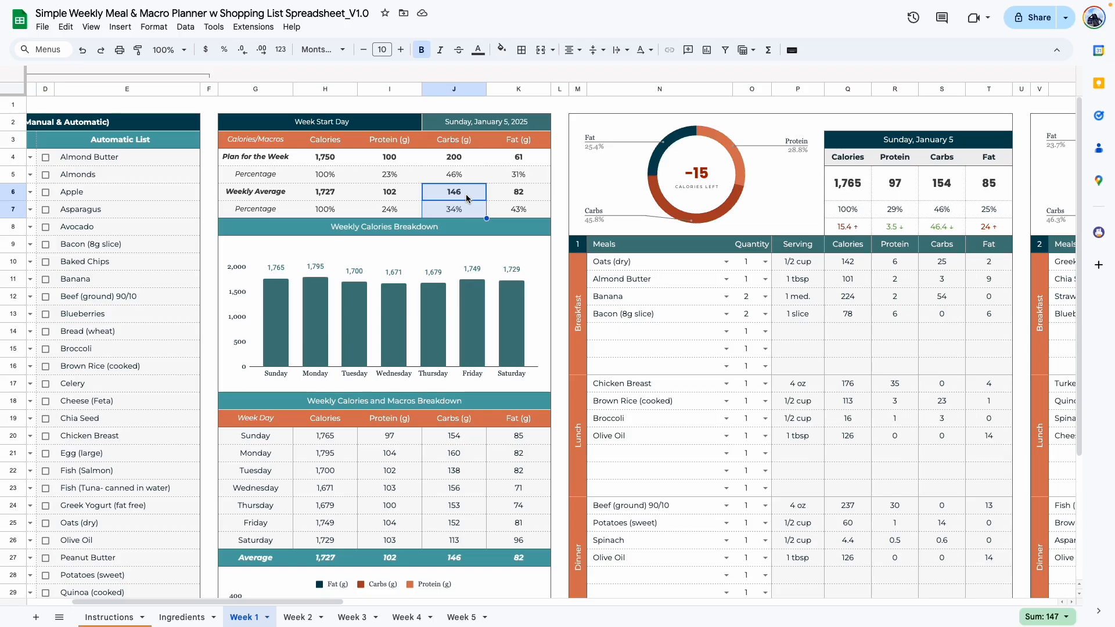
left_click(537, 193)
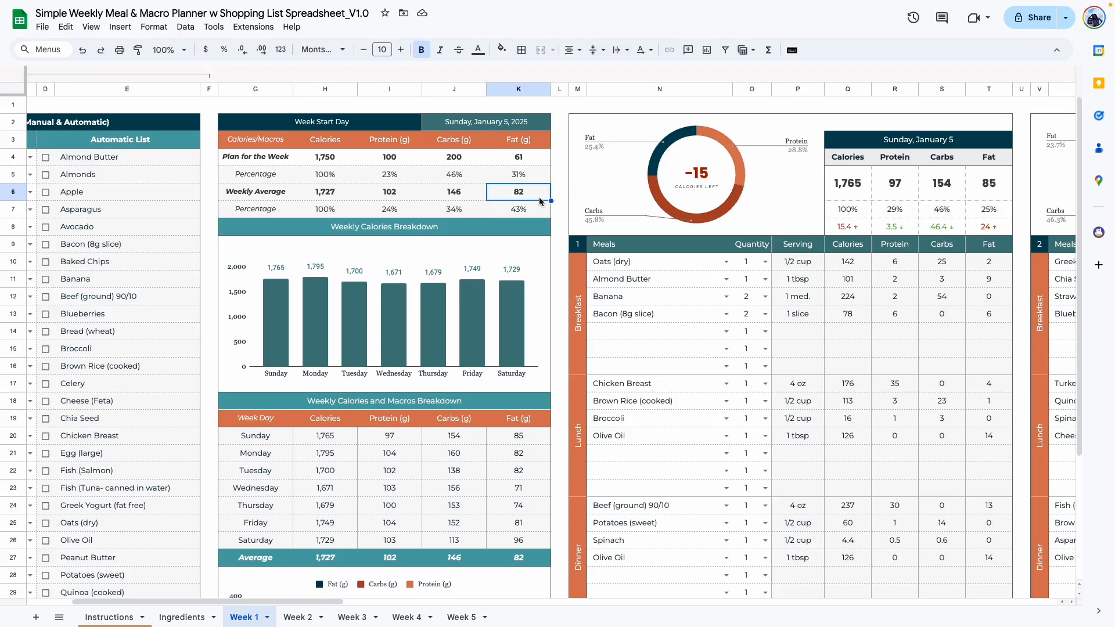
left_click_drag(544, 214, 349, 210)
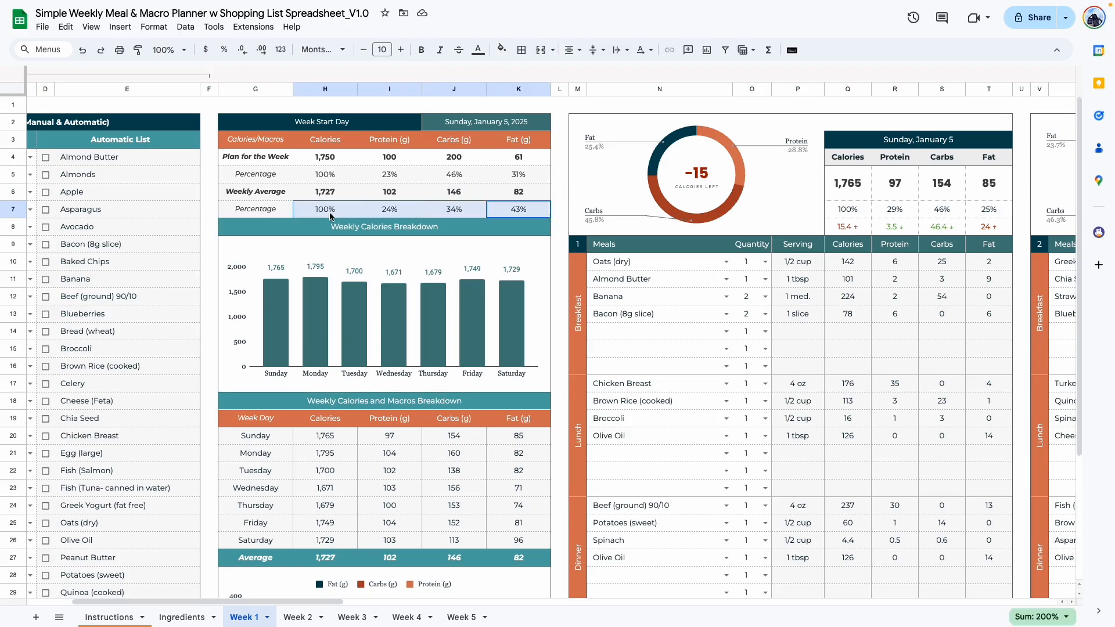
left_click(348, 211)
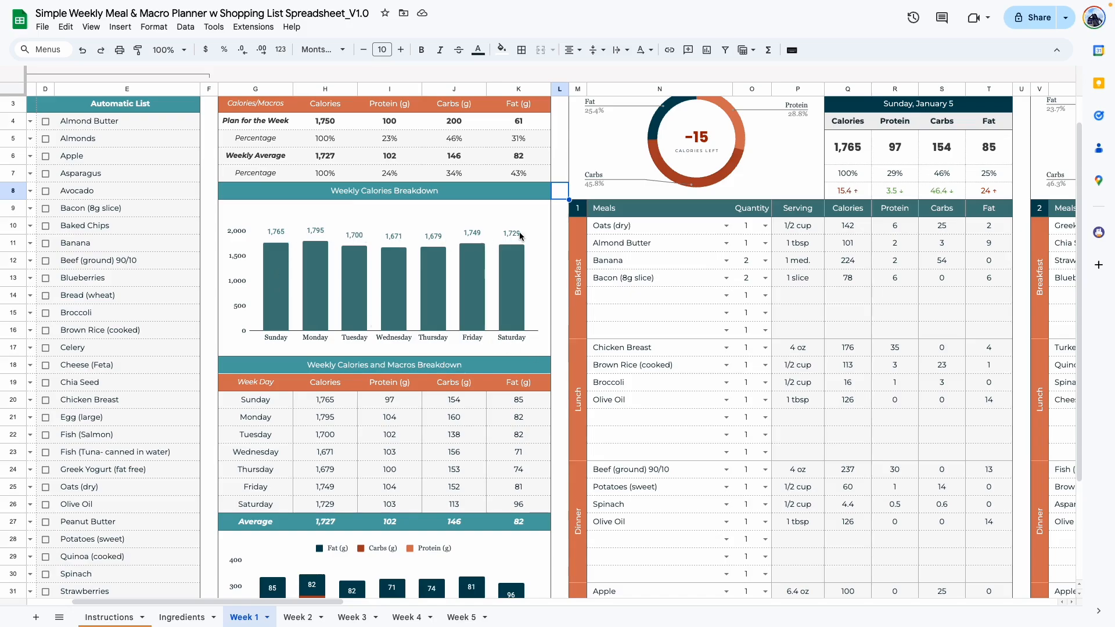
Review Week 1's calories chart, daily calories and macros breakdown with its average row, and the stacked macros chart.
scroll(299, 291, "down", 3)
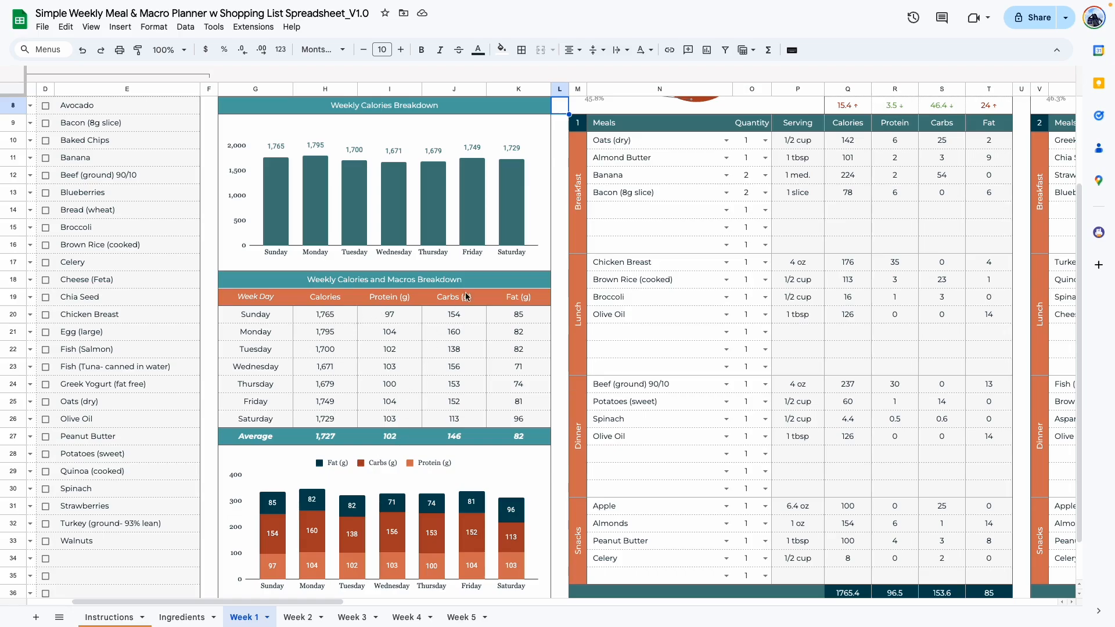
scroll(526, 374, "down", 2)
left_click_drag(256, 558, 497, 562)
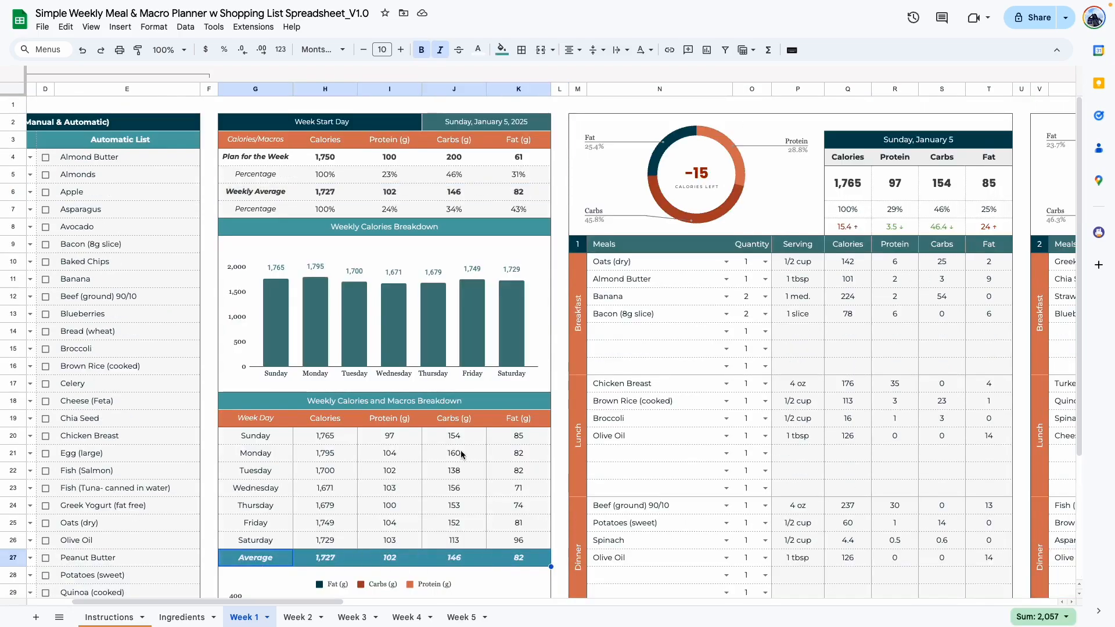
left_click_drag(248, 192, 518, 198)
scroll(526, 328, "down", 5)
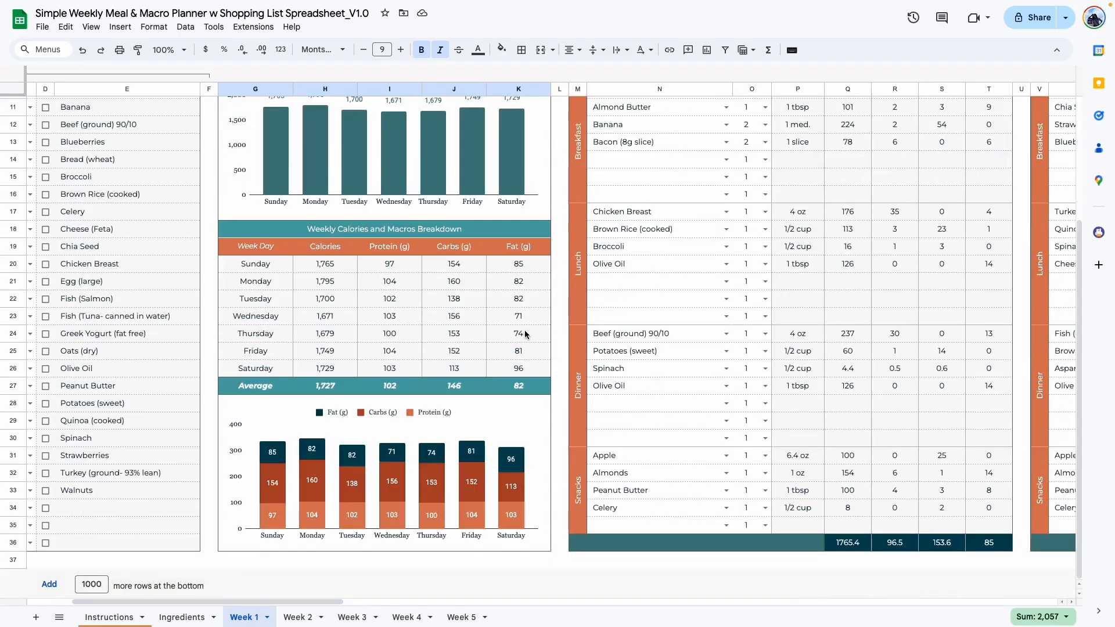